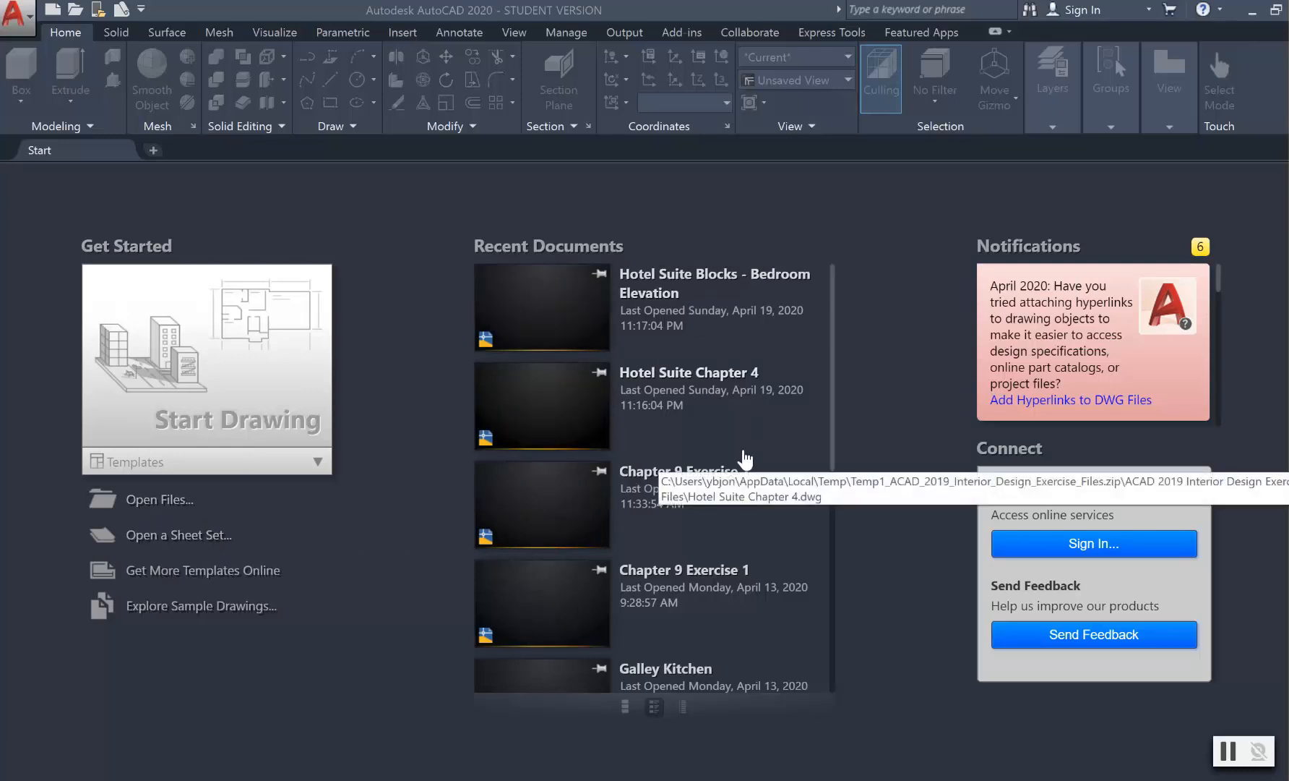
- Start a new drawing and set its length units to Architectural
{"action": "left_click", "coordinate": [232, 418]}
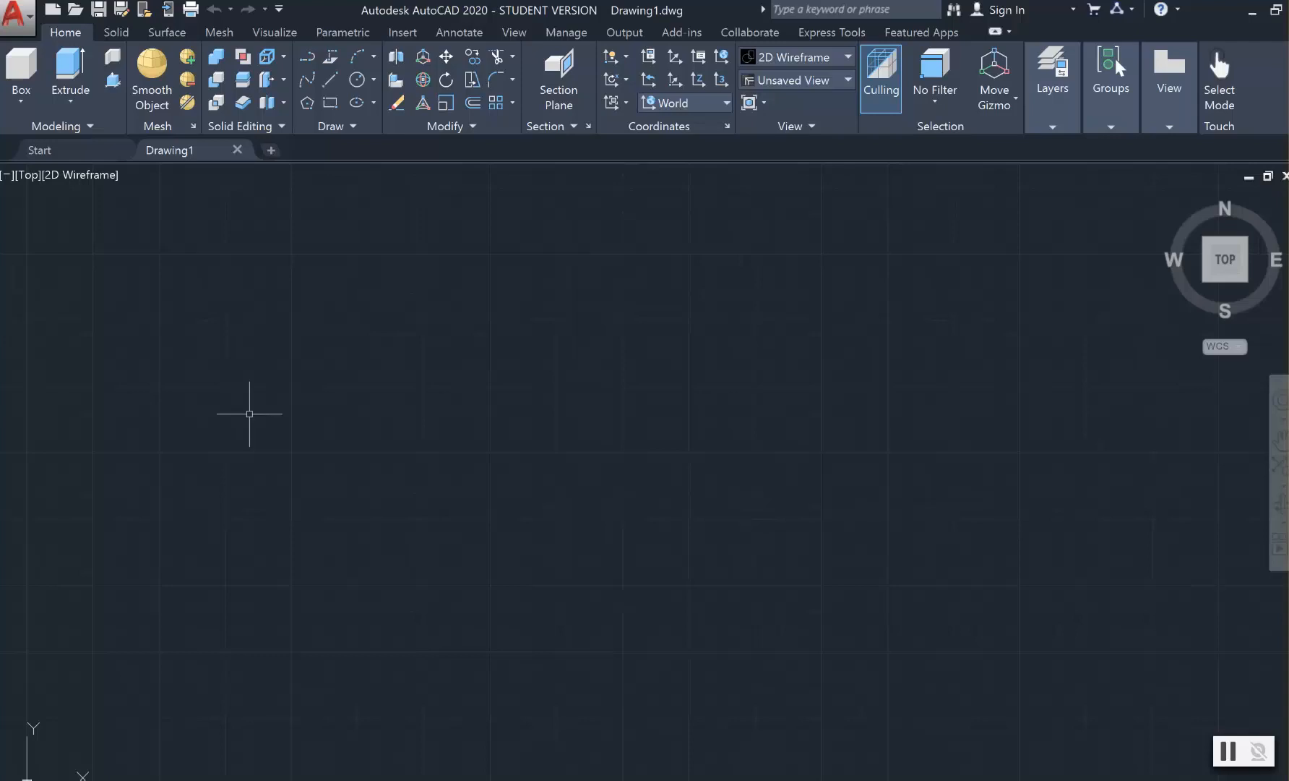
{"action": "left_click", "coordinate": [26, 24]}
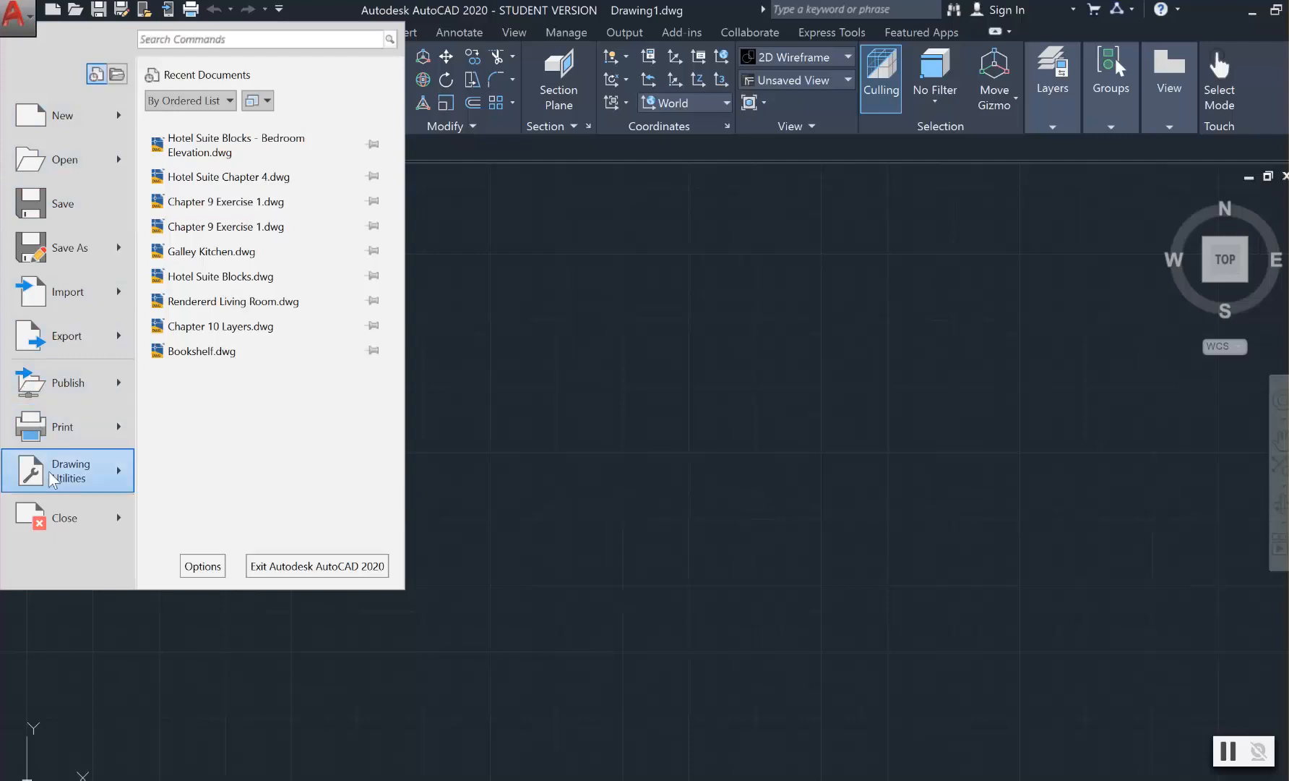
{"action": "mouse_move", "coordinate": [52, 478]}
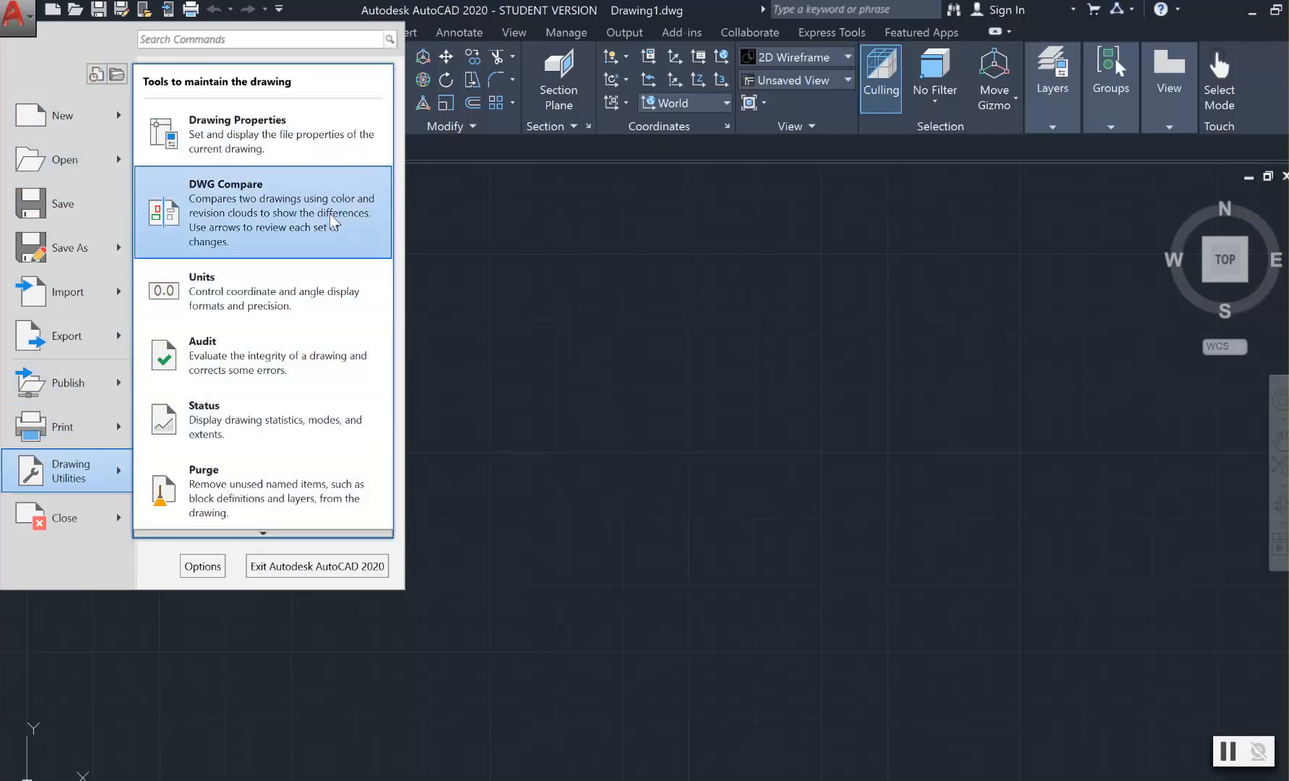
{"action": "left_click", "coordinate": [242, 285]}
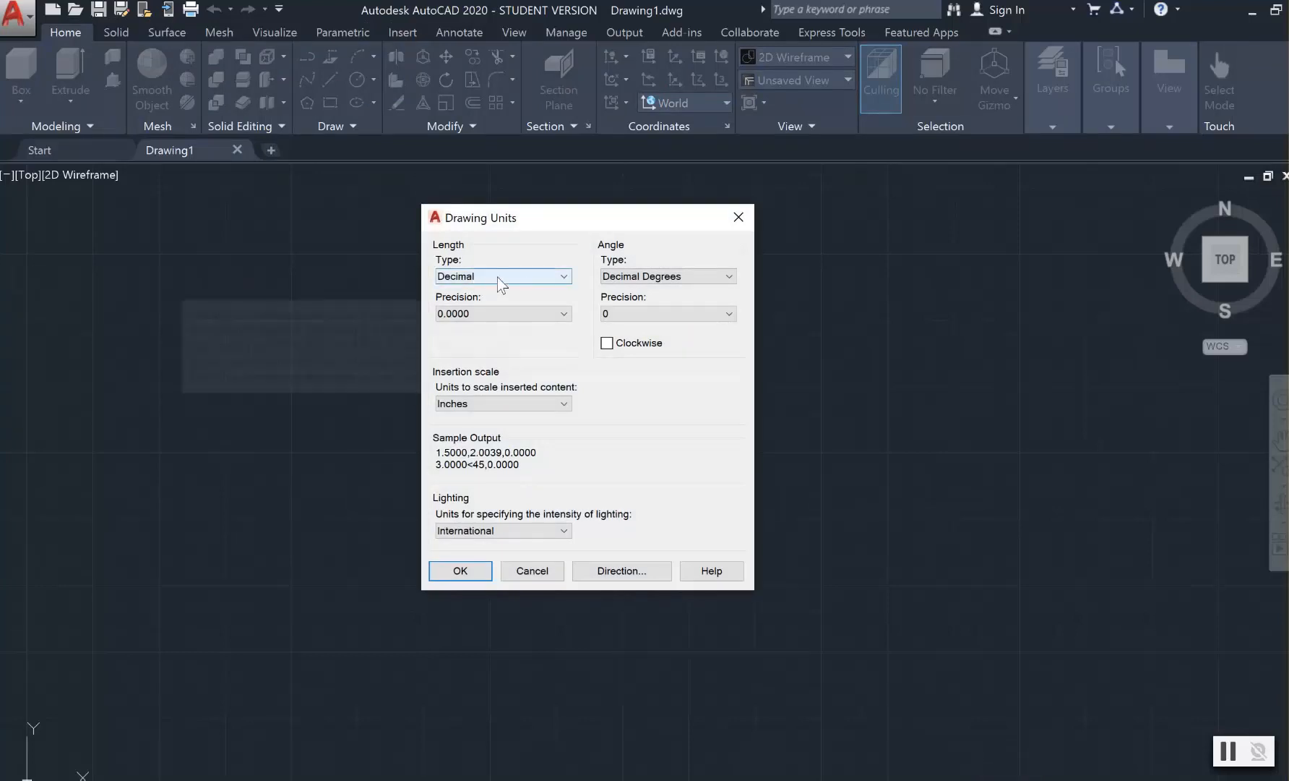
{"action": "left_click", "coordinate": [569, 278]}
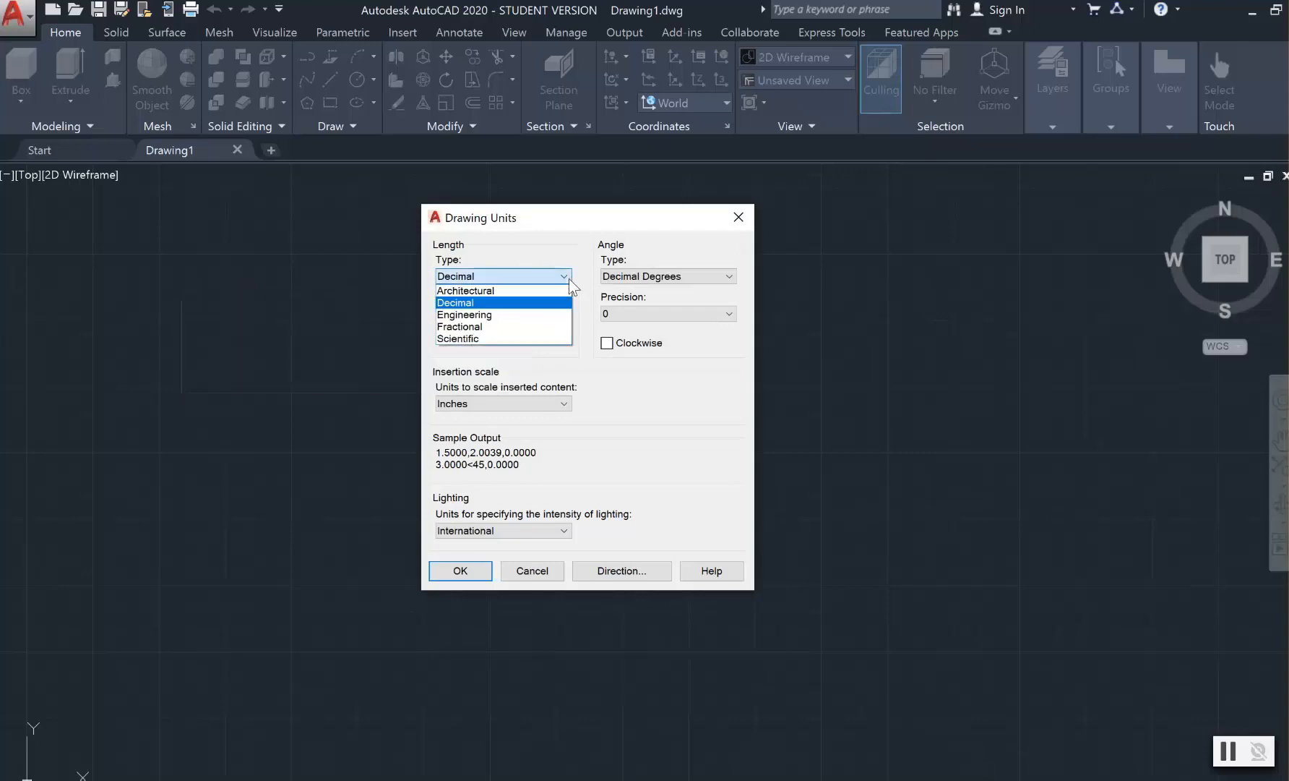
{"action": "left_click", "coordinate": [531, 290]}
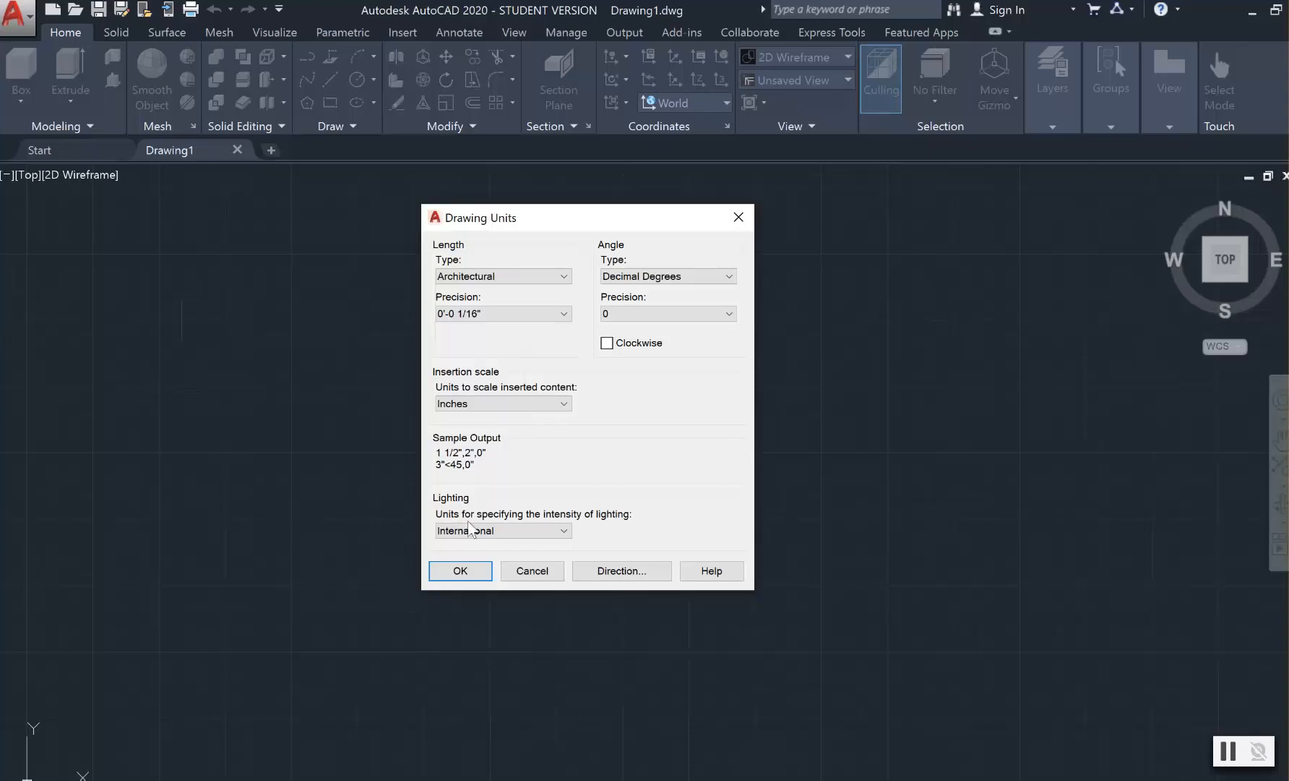
{"action": "left_click", "coordinate": [463, 572]}
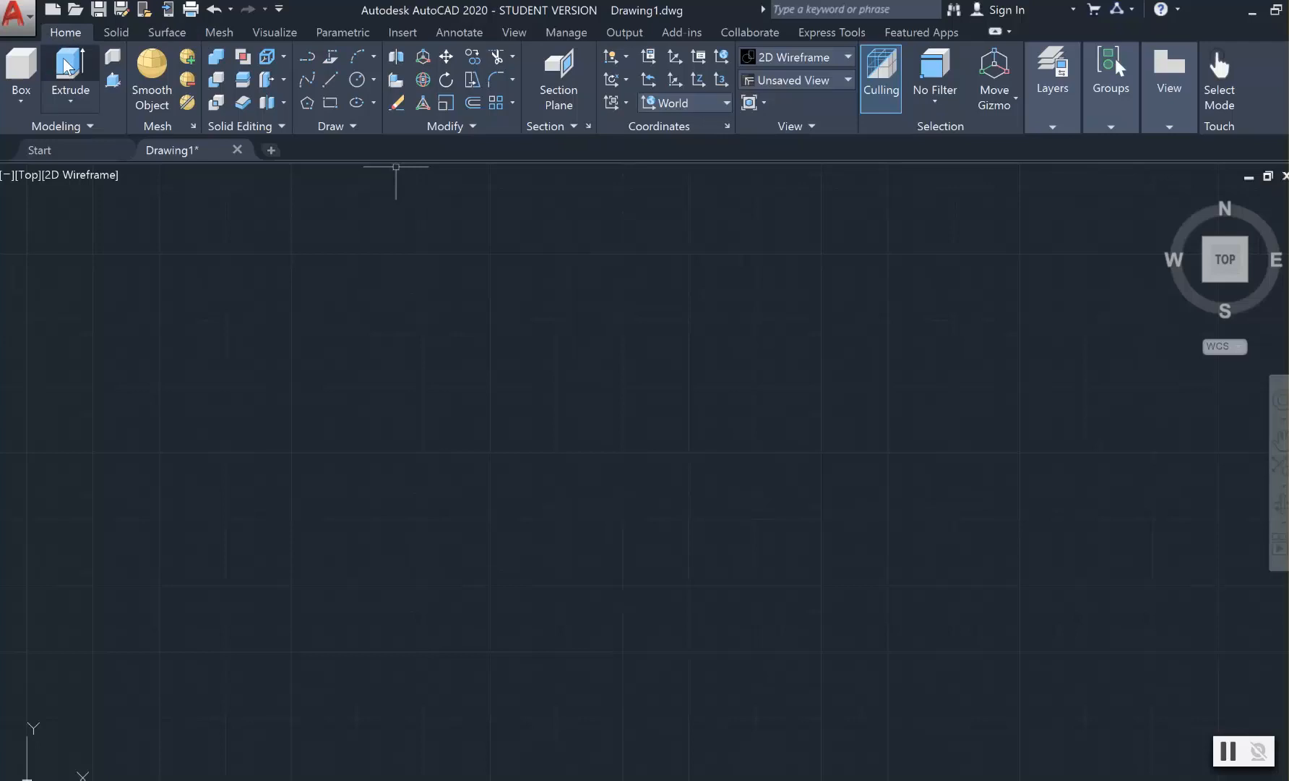
- Draw a single, nearly horizontal line in the open drawing area
{"action": "left_click", "coordinate": [331, 87]}
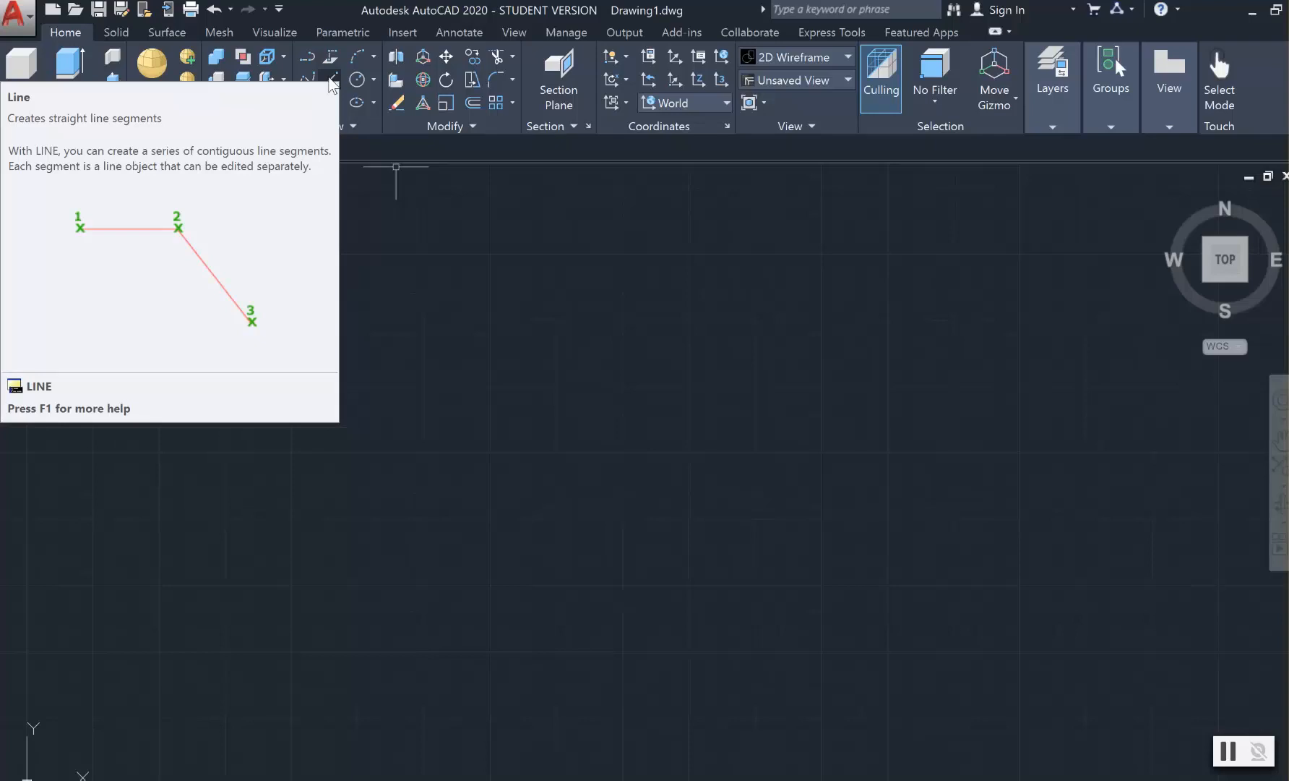
{"action": "left_click", "coordinate": [328, 77]}
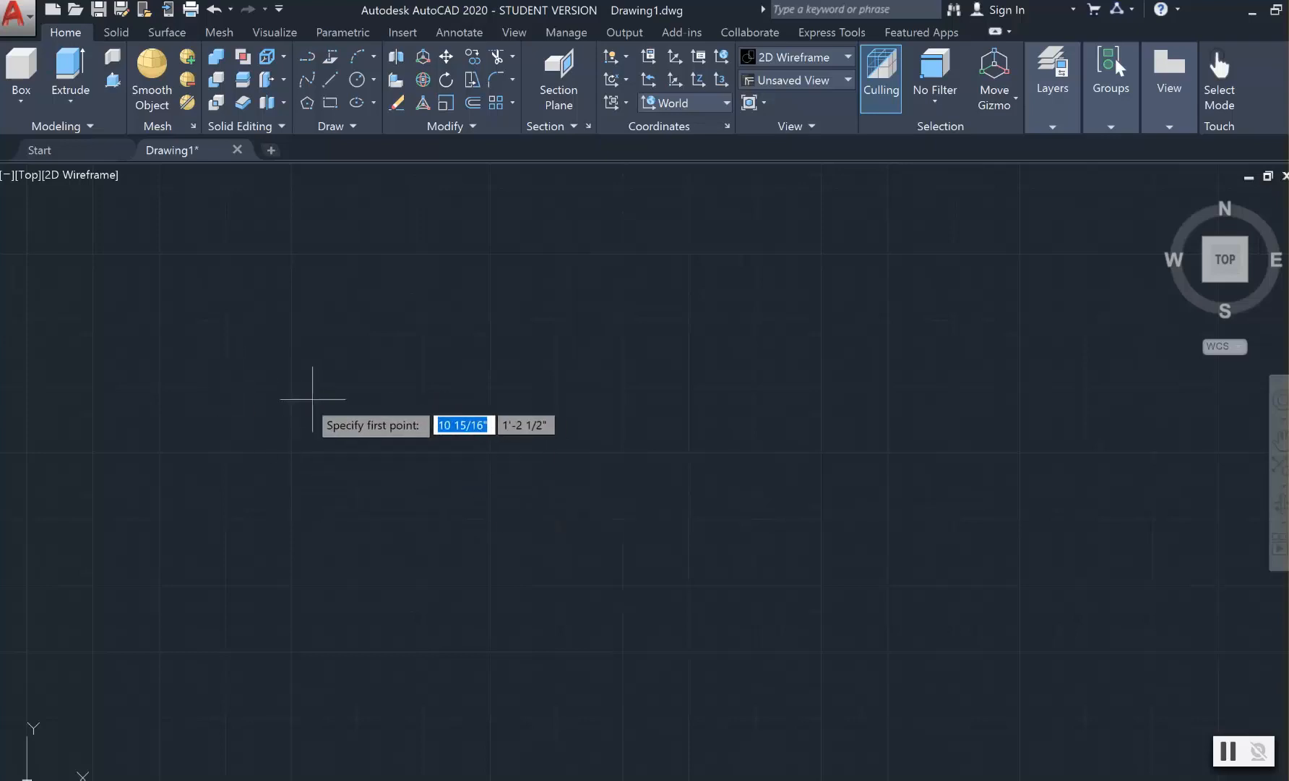
{"action": "left_click", "coordinate": [266, 413]}
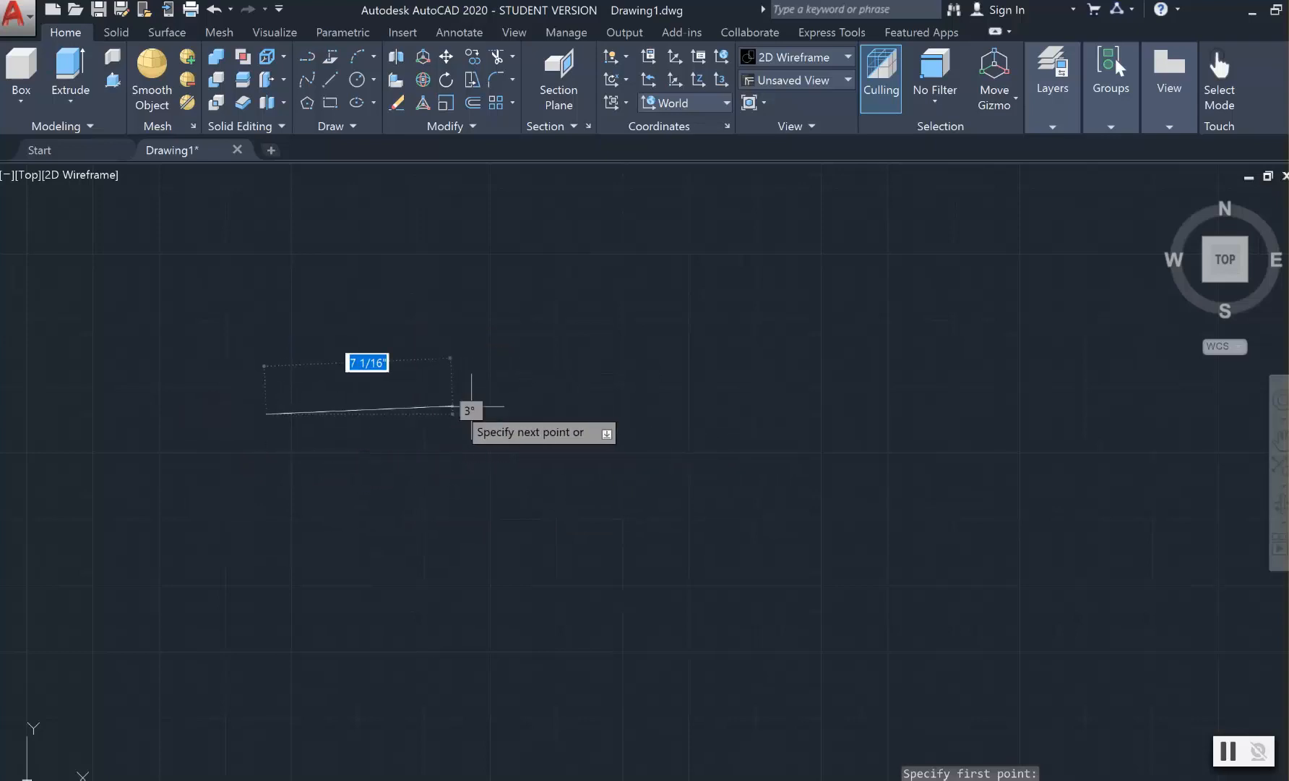
{"action": "left_click", "coordinate": [554, 413]}
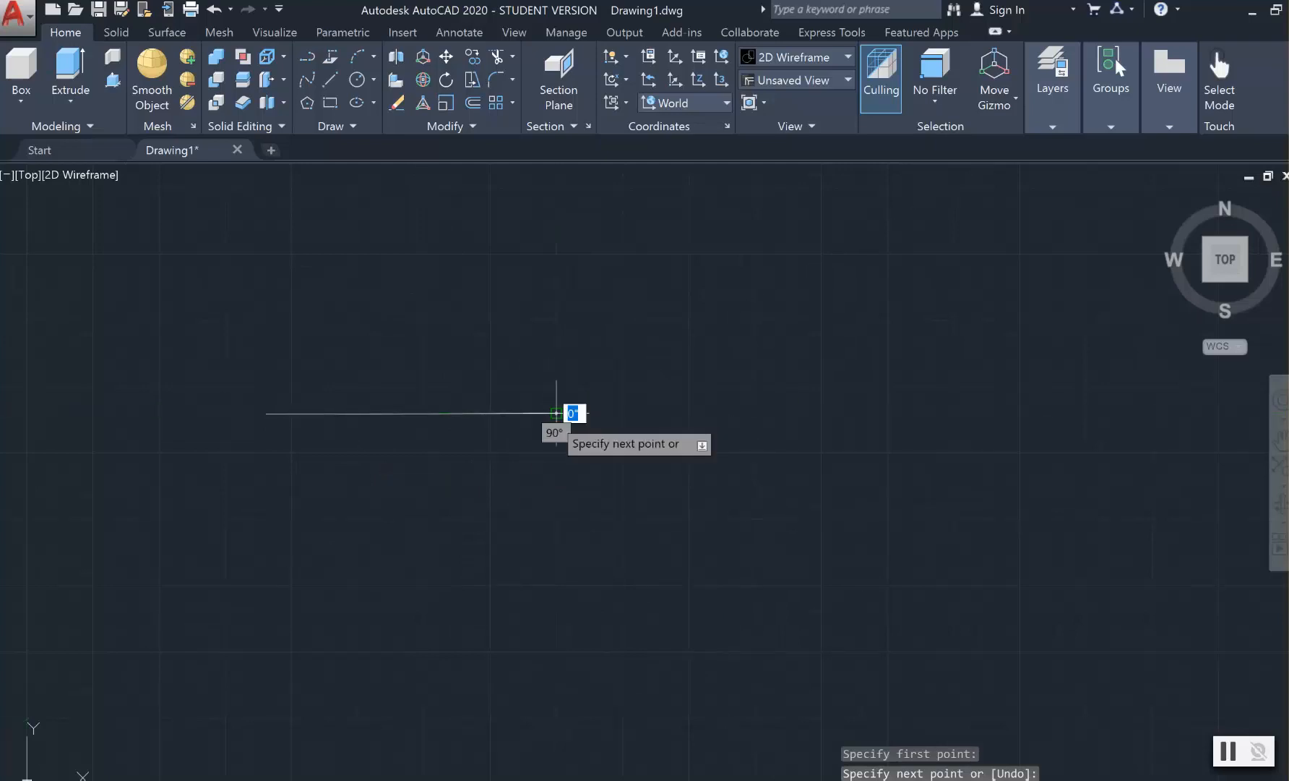
{"action": "left_click", "coordinate": [553, 415]}
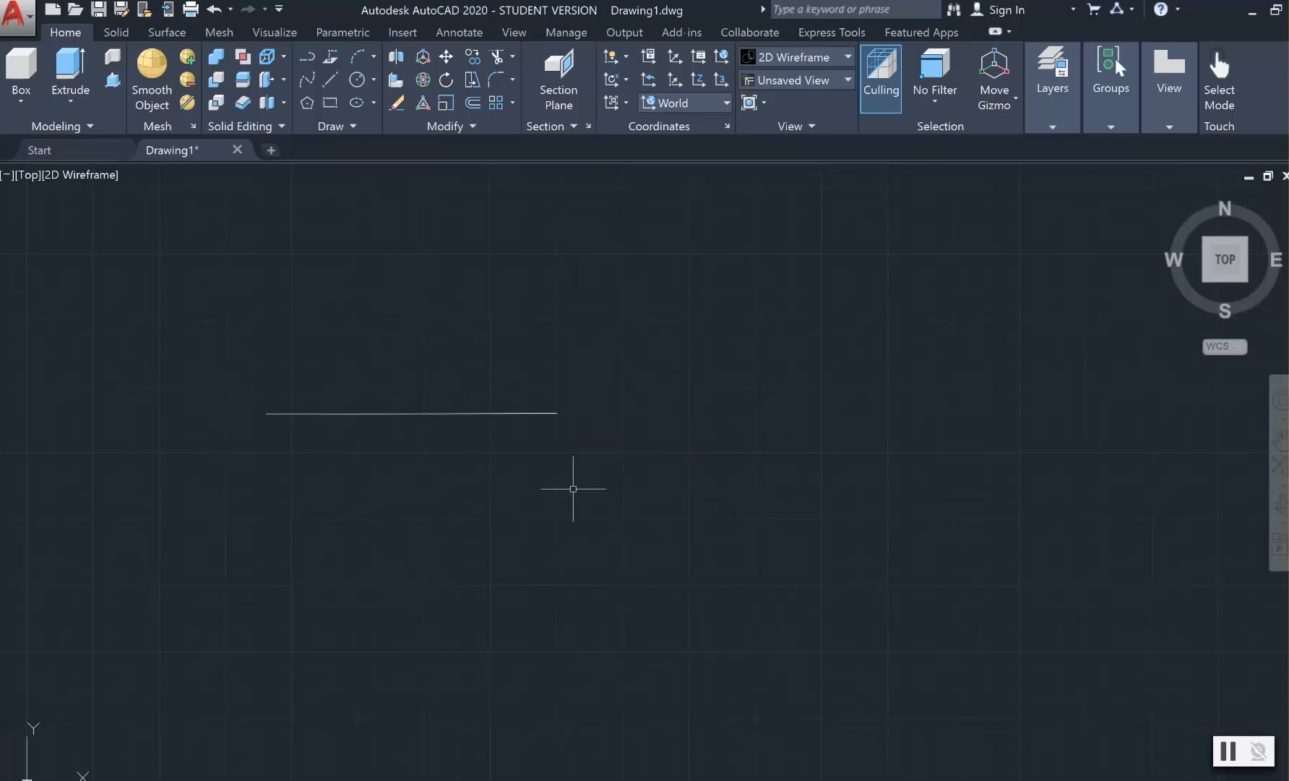
{"action": "left_click", "coordinate": [1229, 751]}
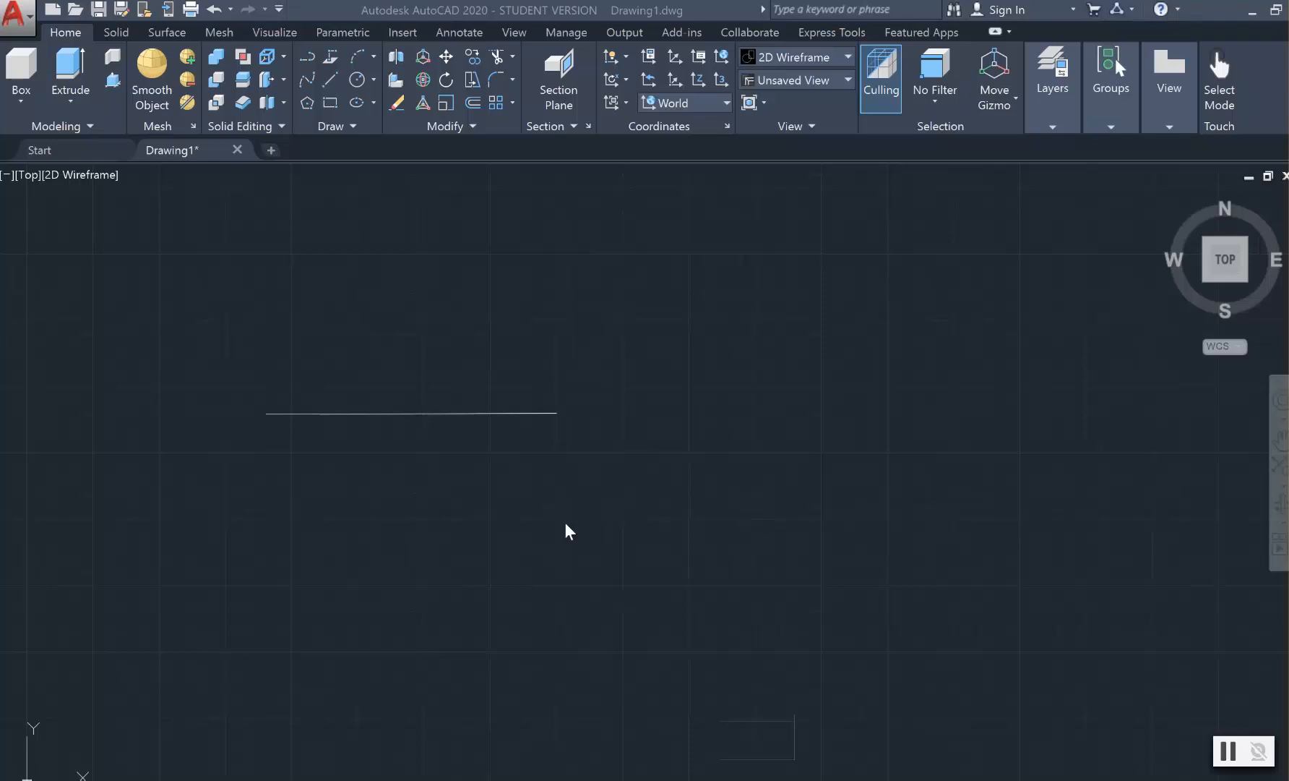
- Draw a Z shape of three connected lines above the horizontal line, with the bottom segment about 4 9/16" long
{"action": "left_click", "coordinate": [335, 82]}
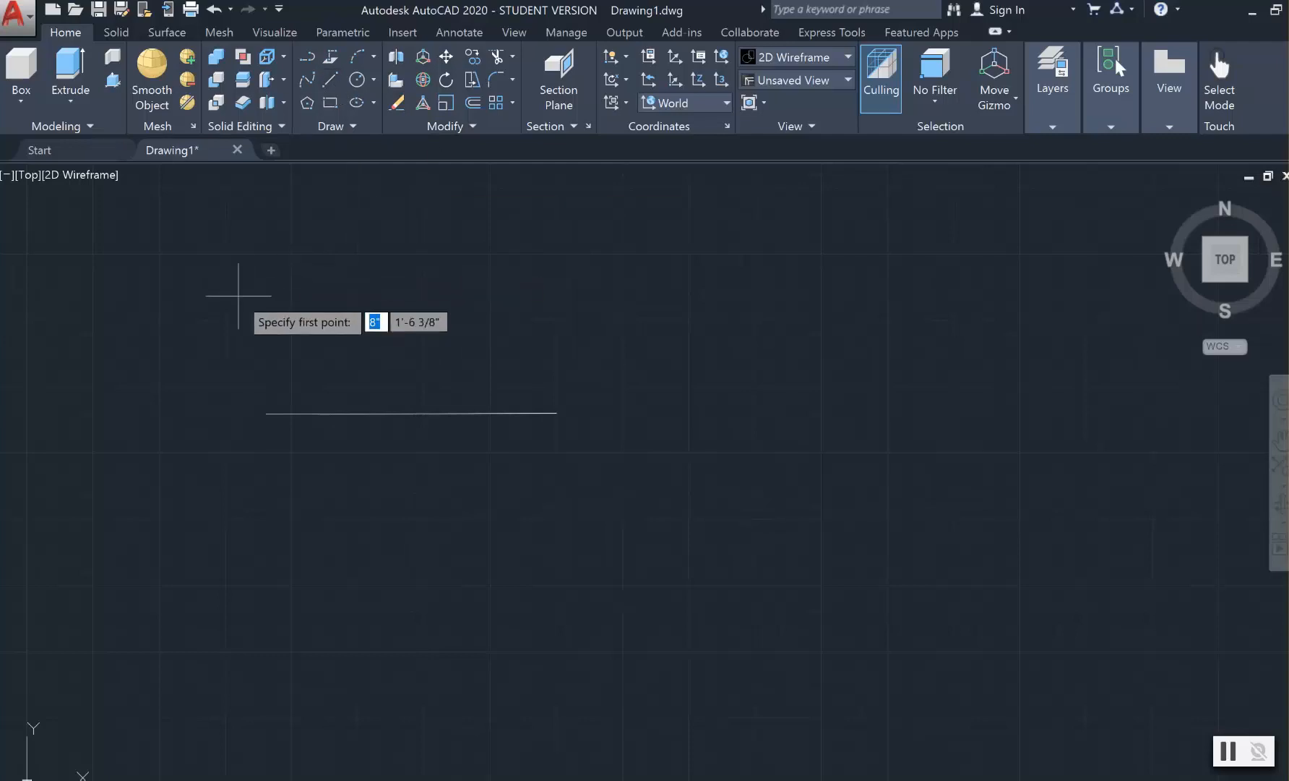
{"action": "left_click", "coordinate": [322, 263]}
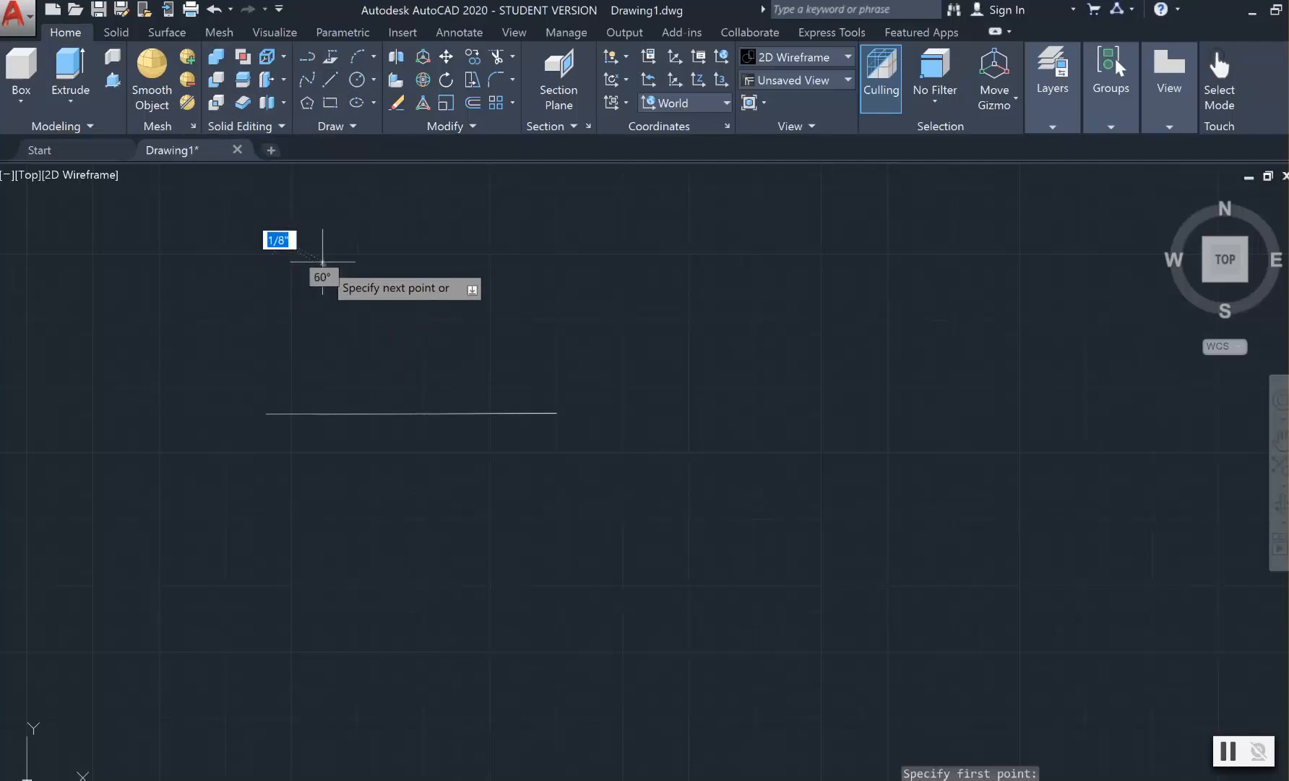
{"action": "left_click", "coordinate": [452, 264]}
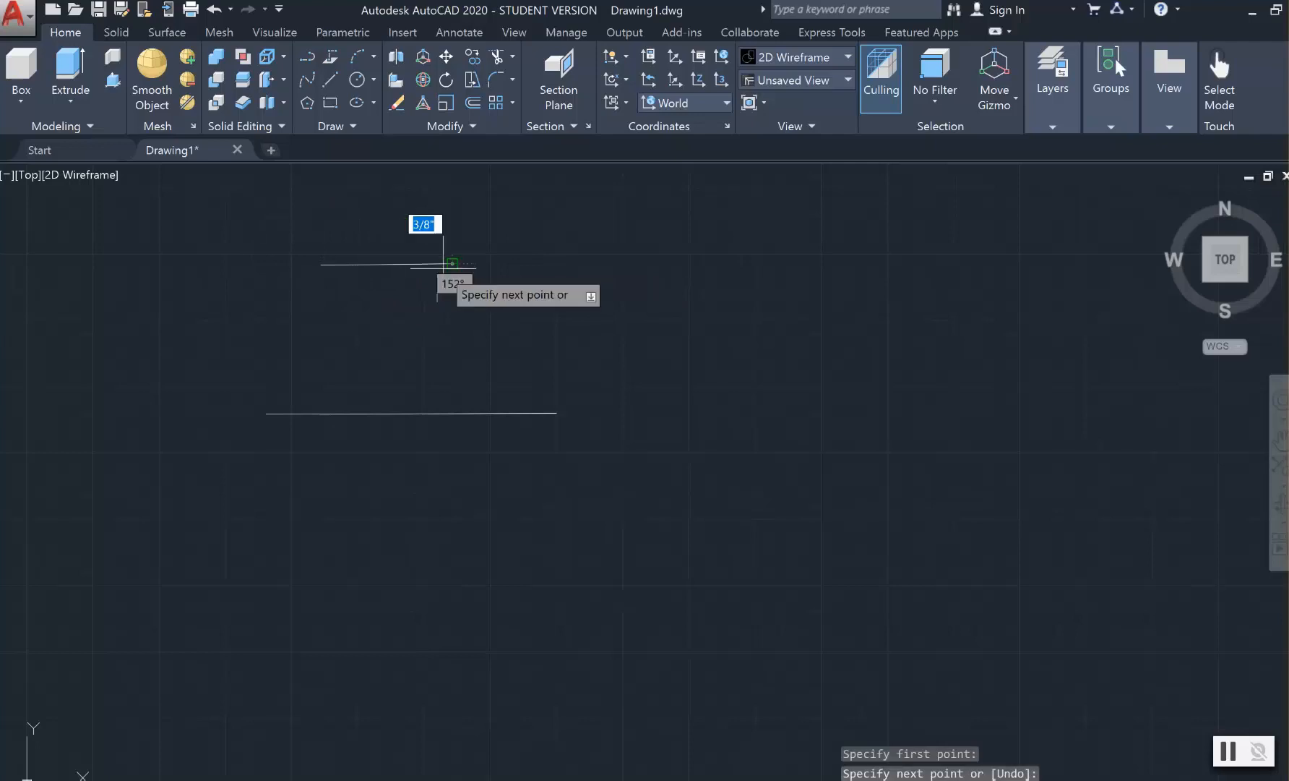
{"action": "left_click", "coordinate": [329, 336]}
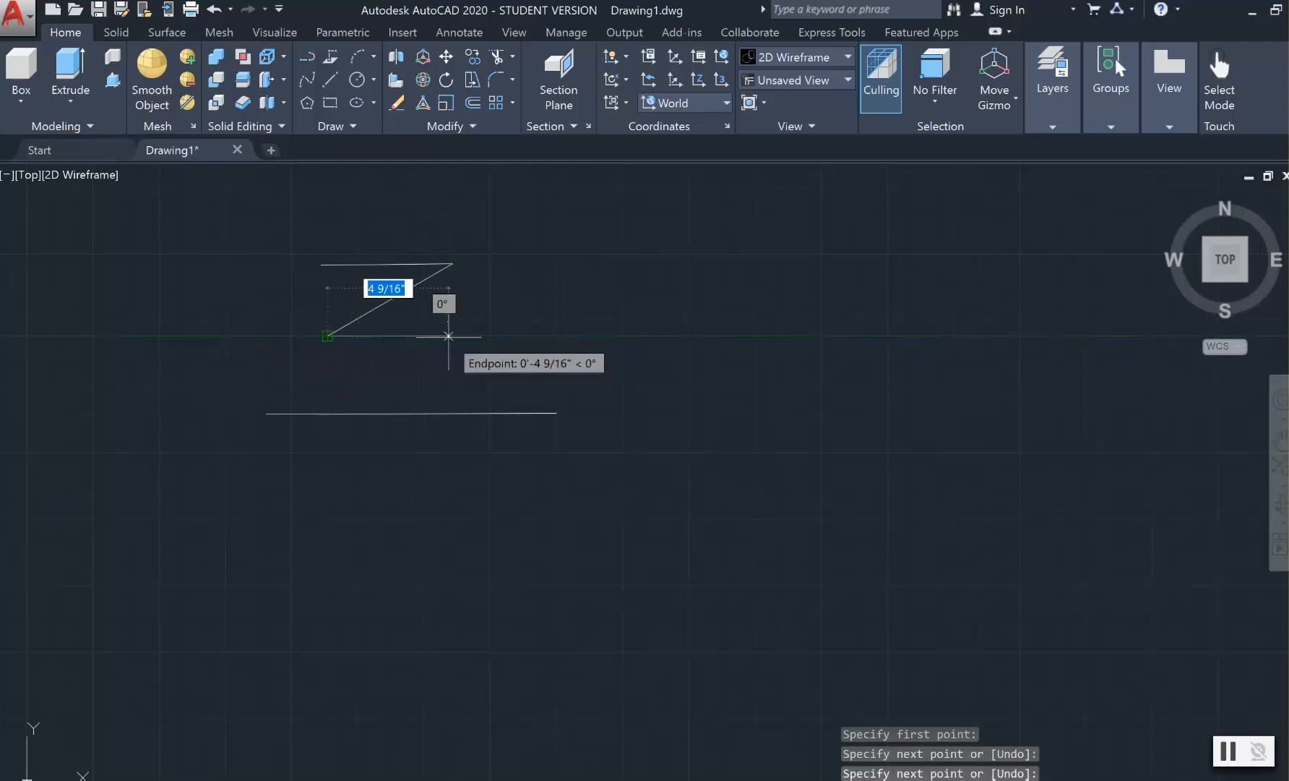
{"action": "left_click", "coordinate": [448, 336]}
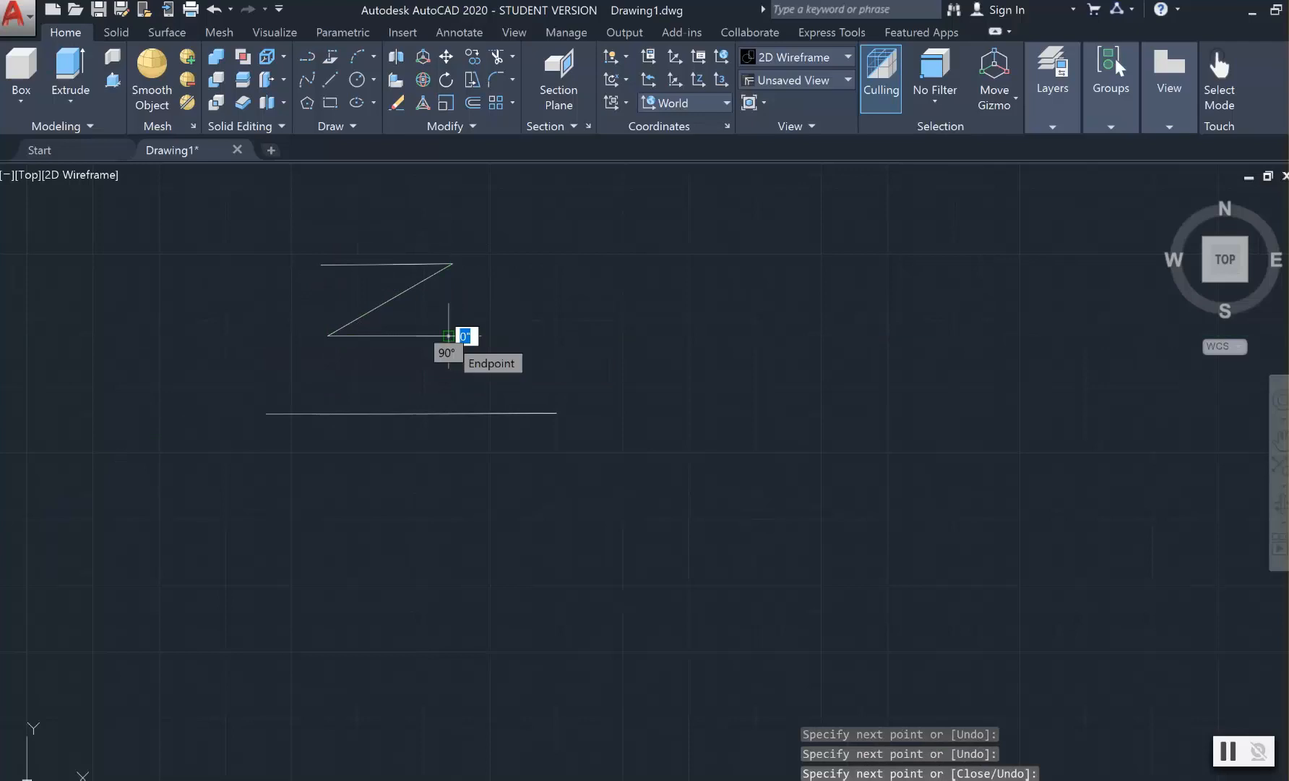
{"action": "key", "text": "Return"}
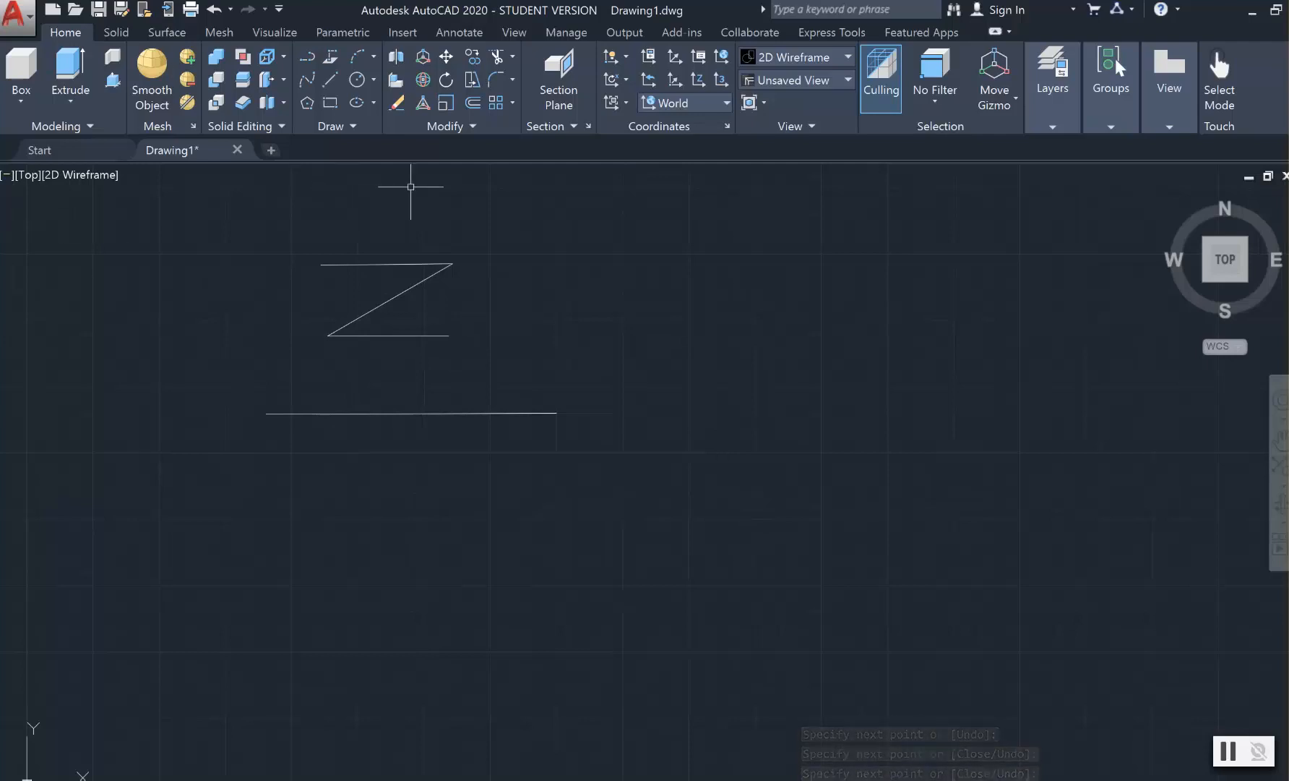
- Draw a second, similarly sized Z shape of three connected lines to the right of the first one
{"action": "left_click", "coordinate": [332, 79]}
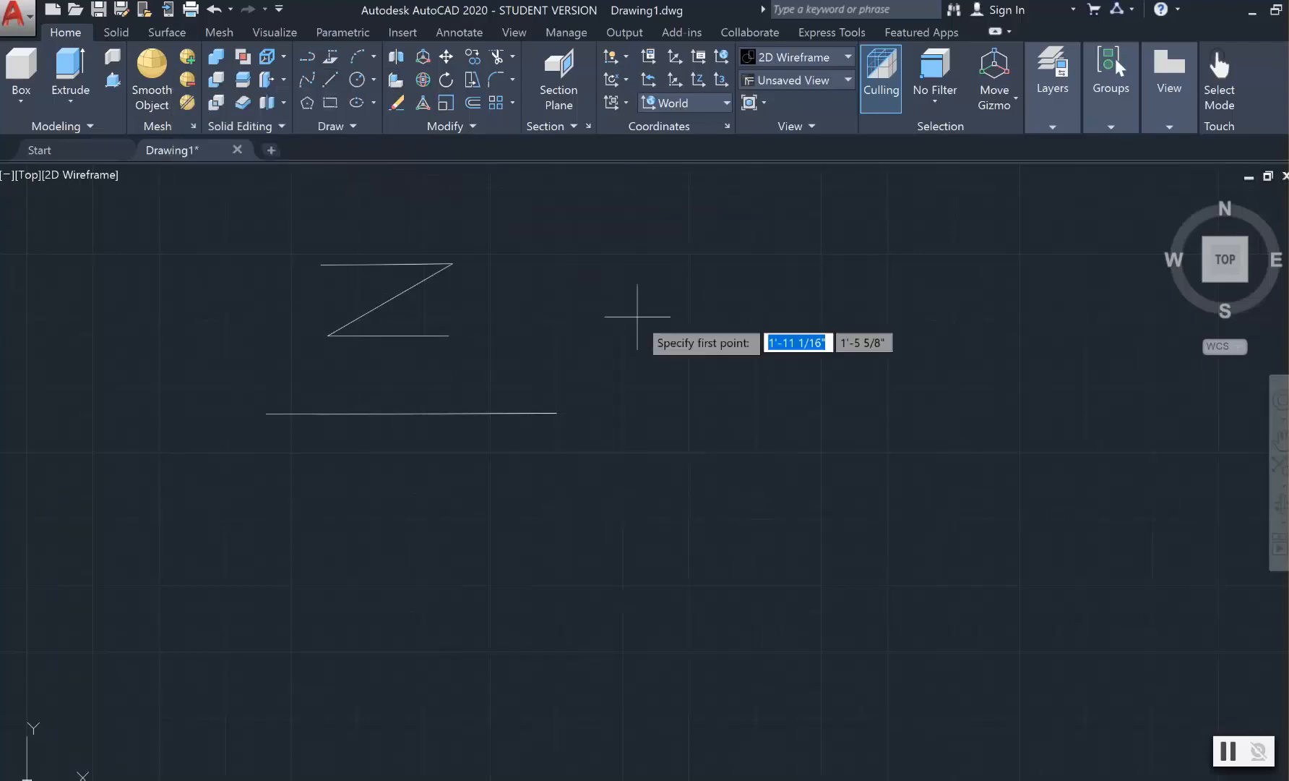
{"action": "left_click", "coordinate": [595, 252]}
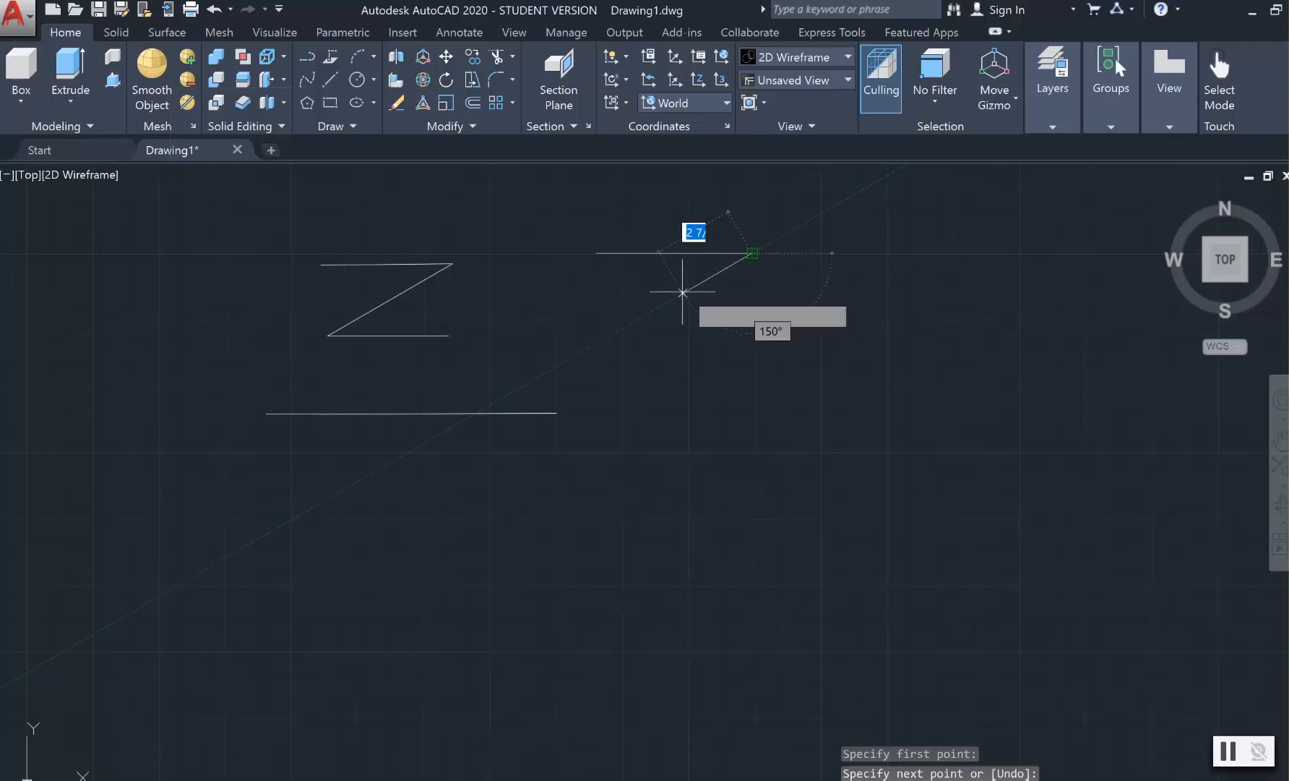
{"action": "left_click", "coordinate": [609, 318]}
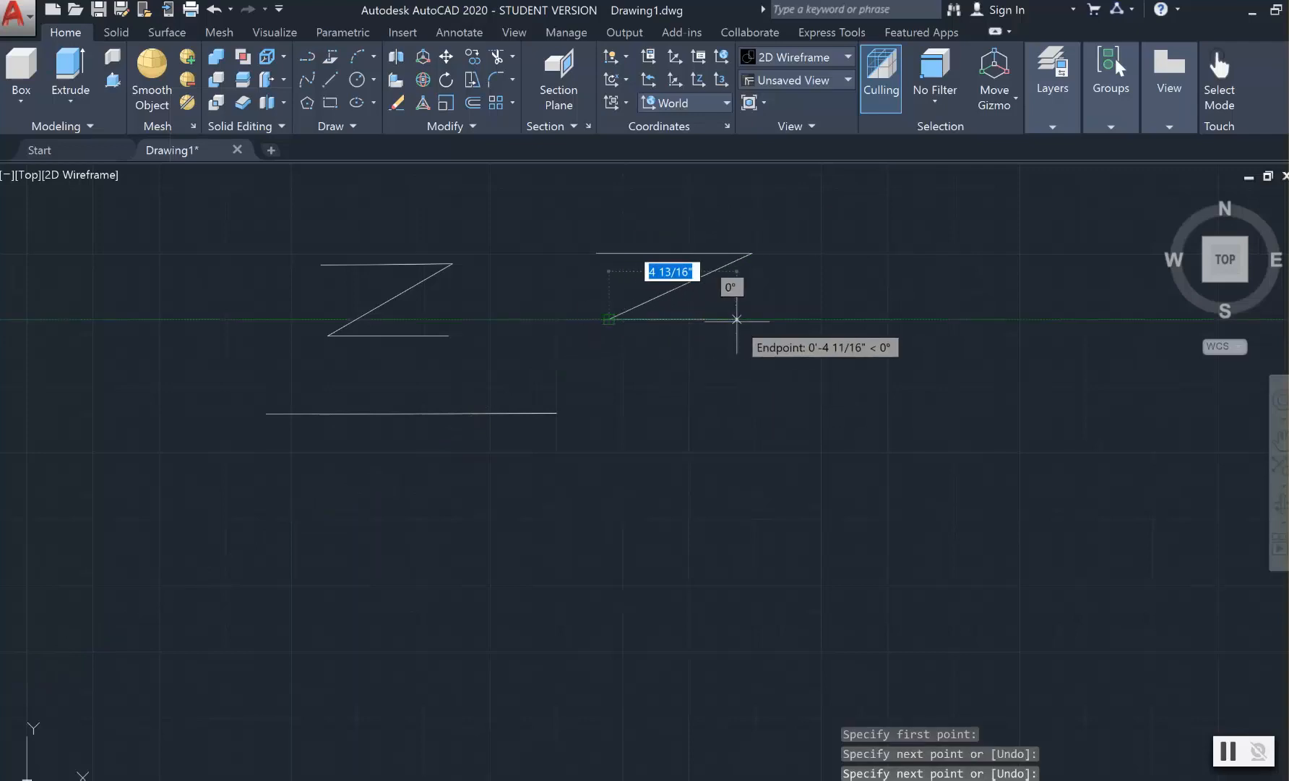
{"action": "left_click", "coordinate": [755, 318]}
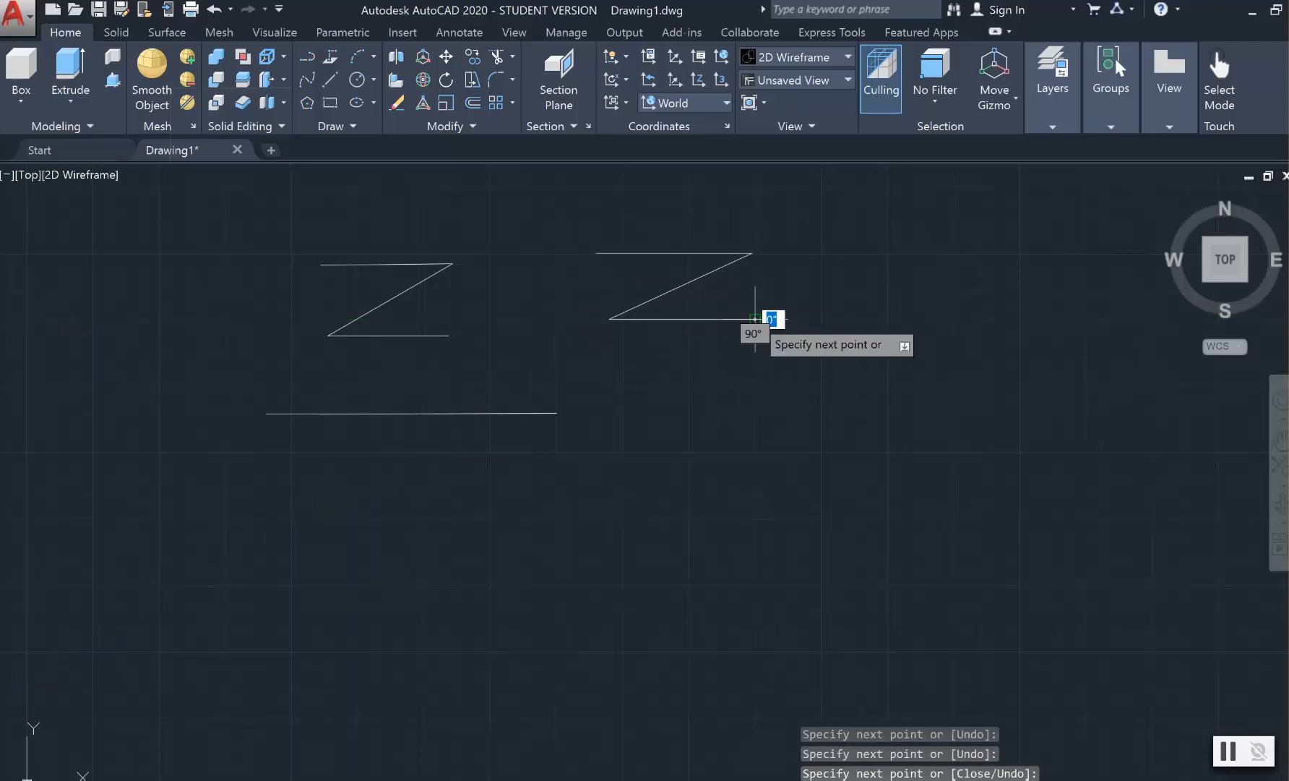
{"action": "left_click", "coordinate": [756, 317]}
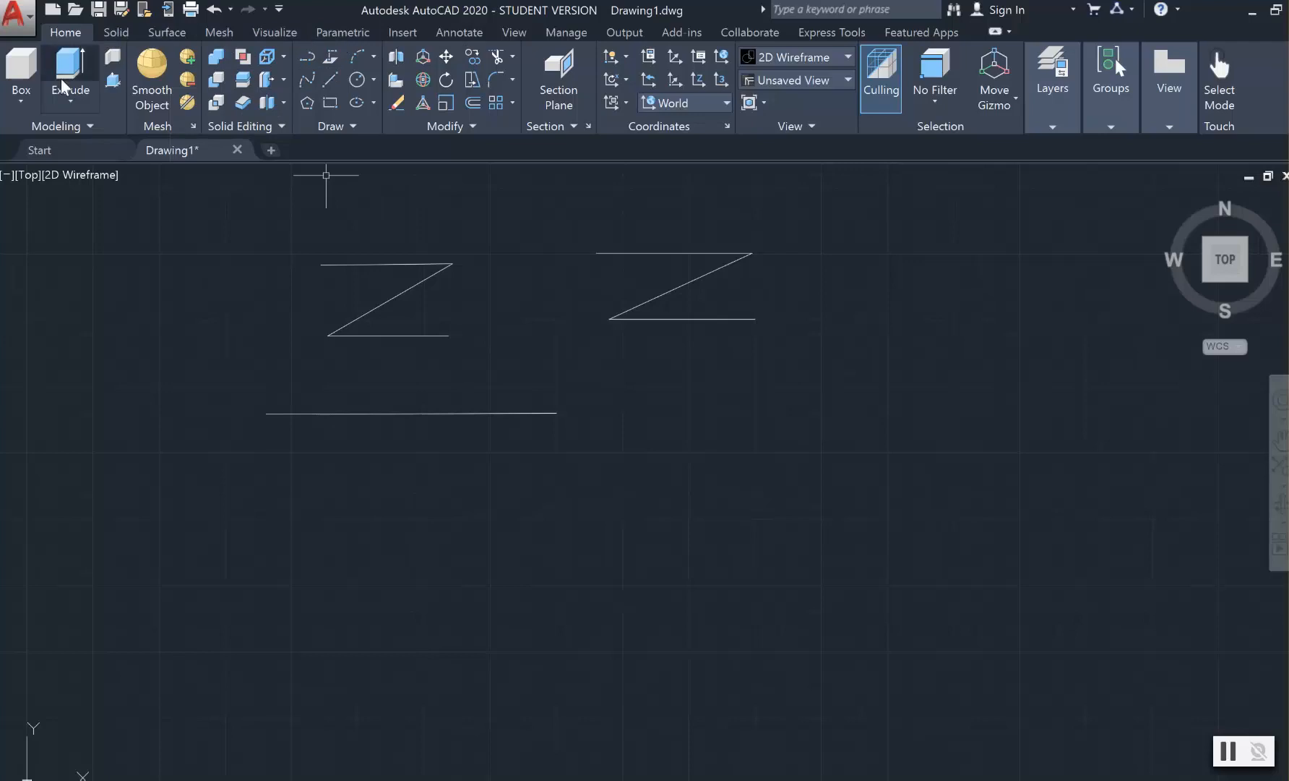
- Draw a circle with a radius of about 1 3/8" below the second Z shape
{"action": "left_click", "coordinate": [356, 72]}
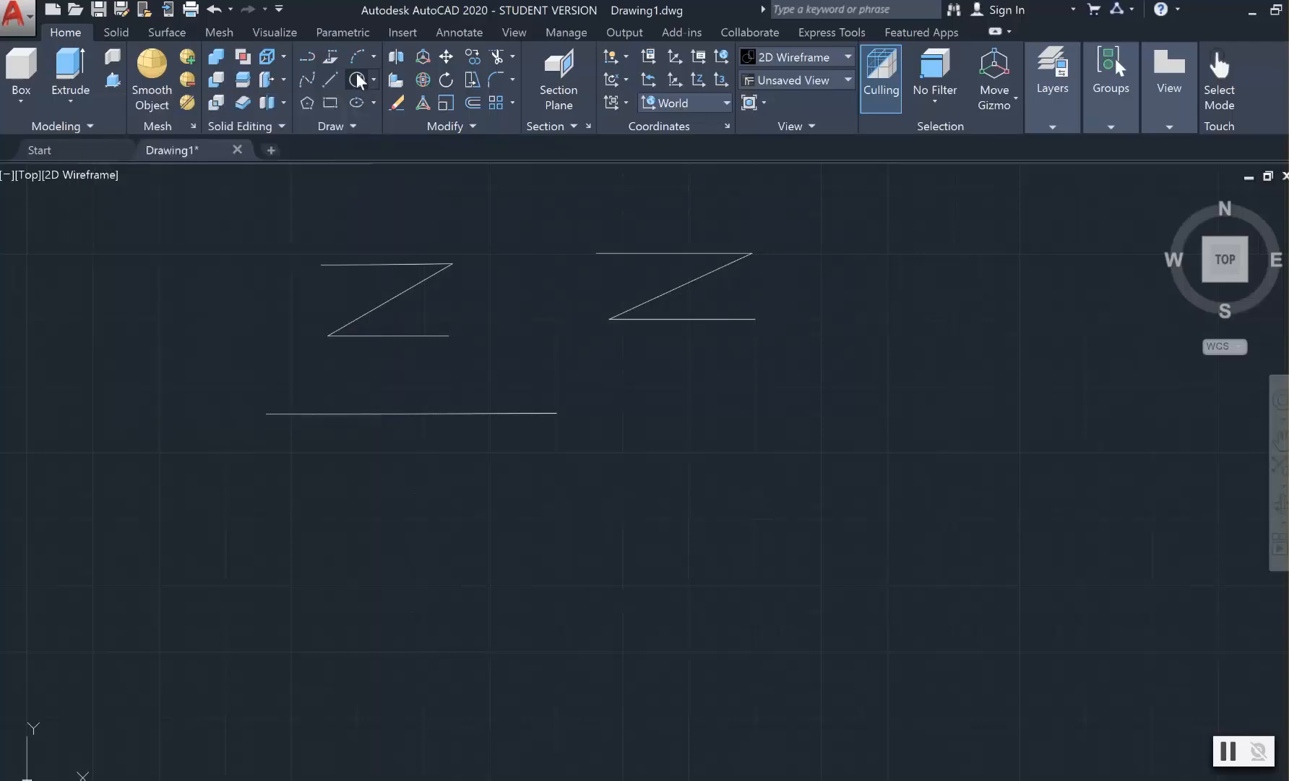
{"action": "left_click", "coordinate": [694, 500]}
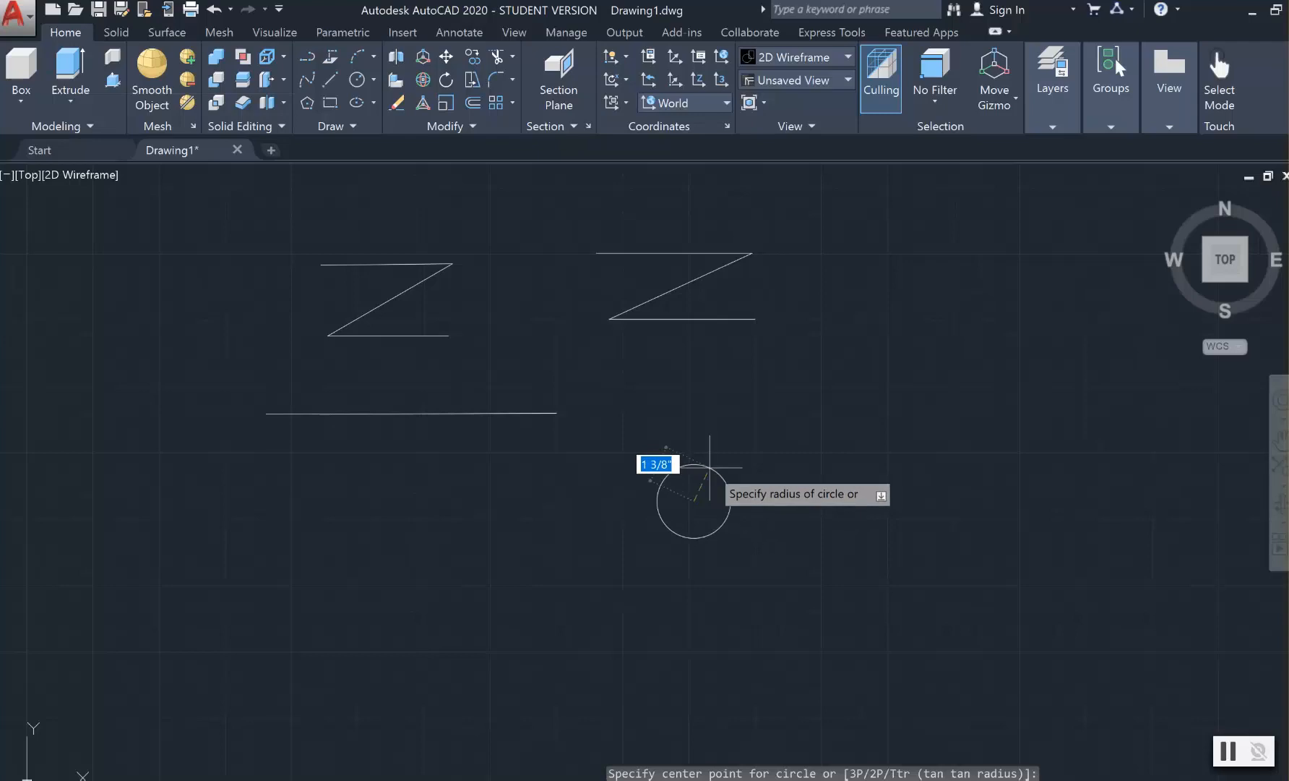
{"action": "left_click", "coordinate": [710, 467]}
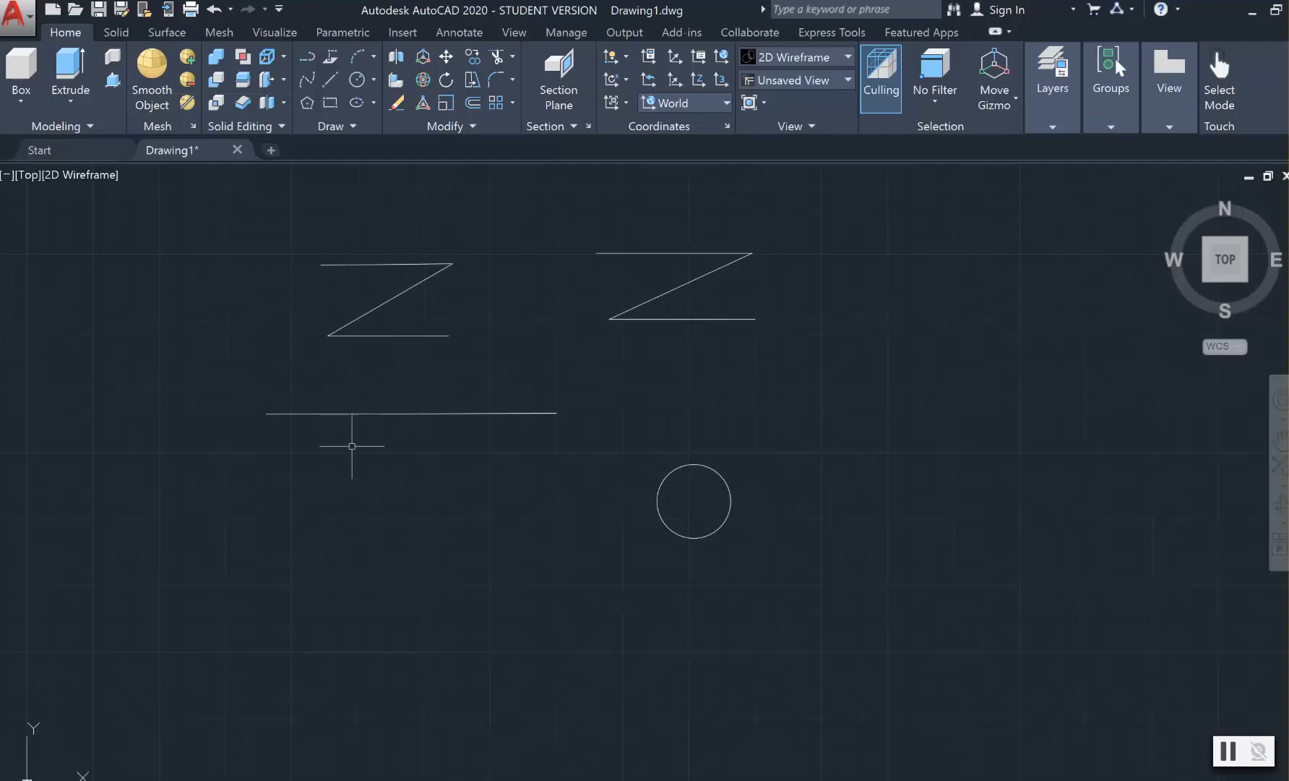
- Draw a circle with a 1" radius below the left end of the horizontal line
{"action": "left_click", "coordinate": [358, 78]}
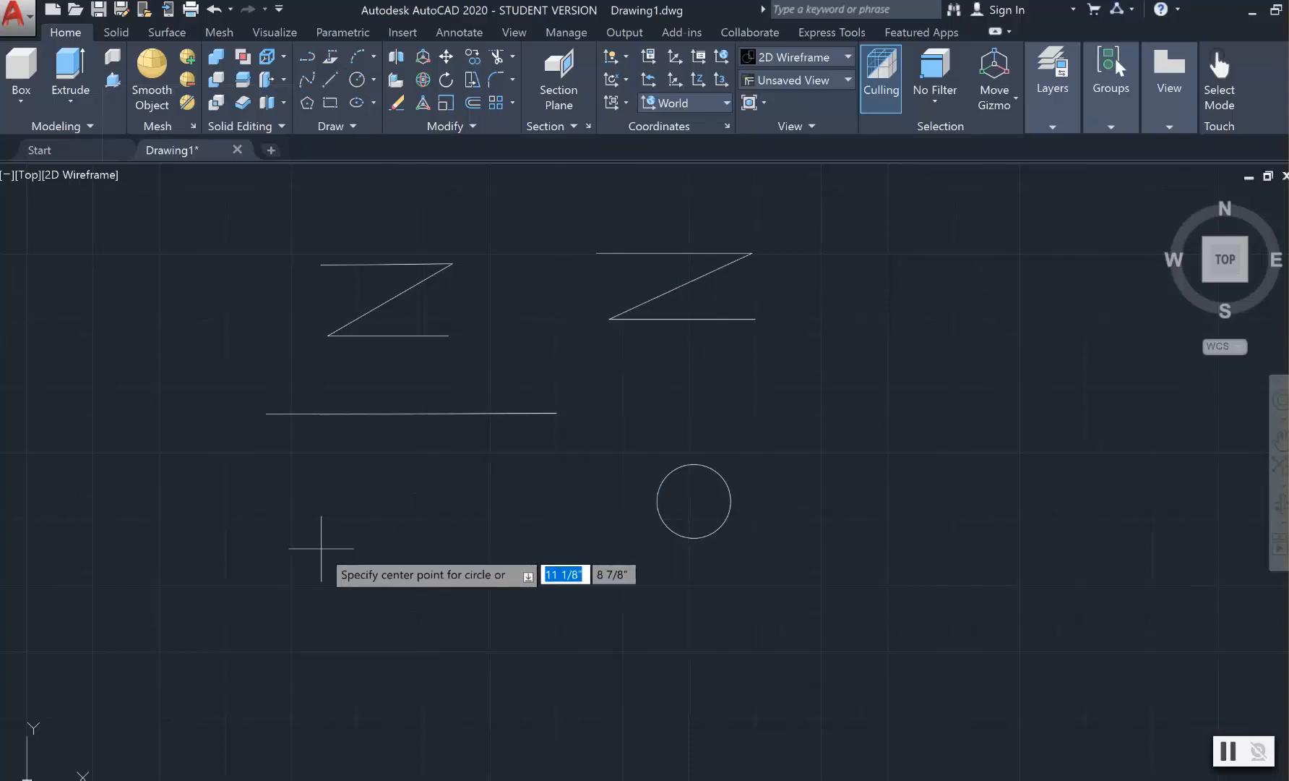
{"action": "left_click", "coordinate": [322, 545]}
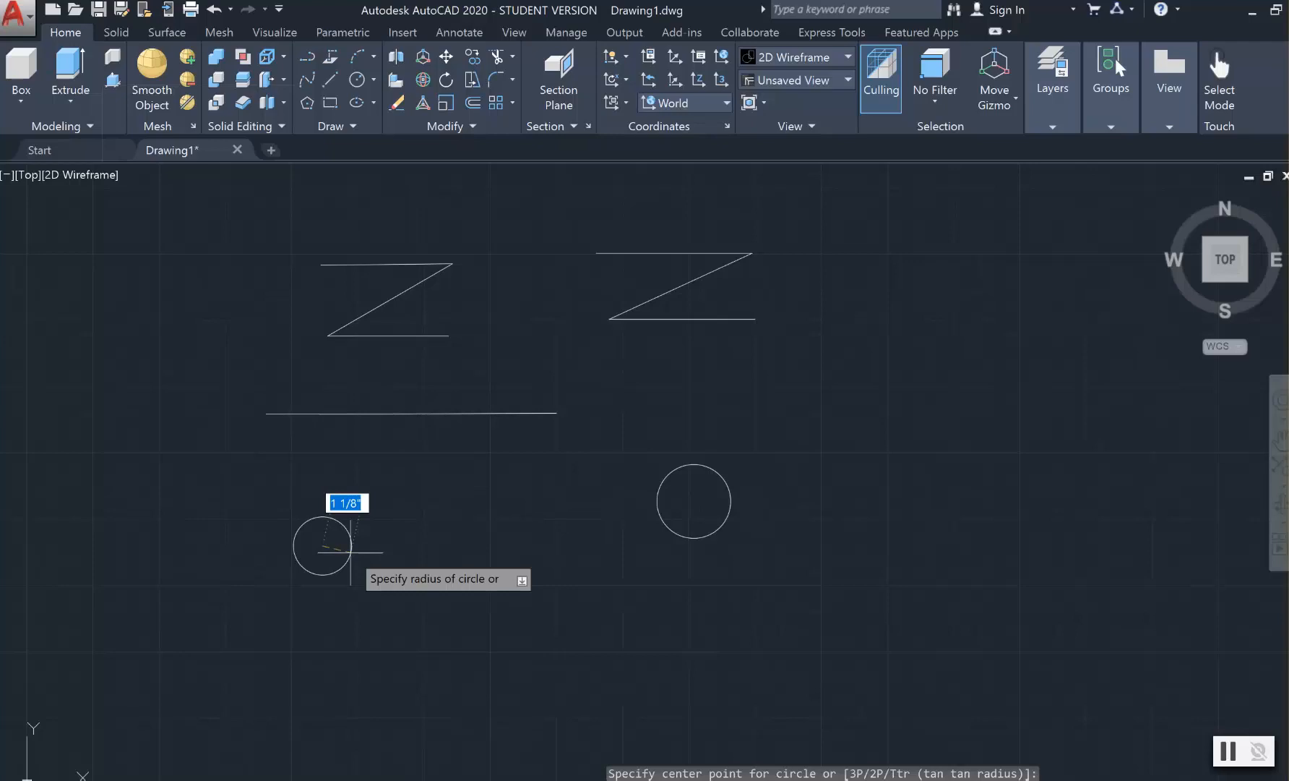
{"action": "type", "text": "1\""}
{"action": "key", "text": "Return"}
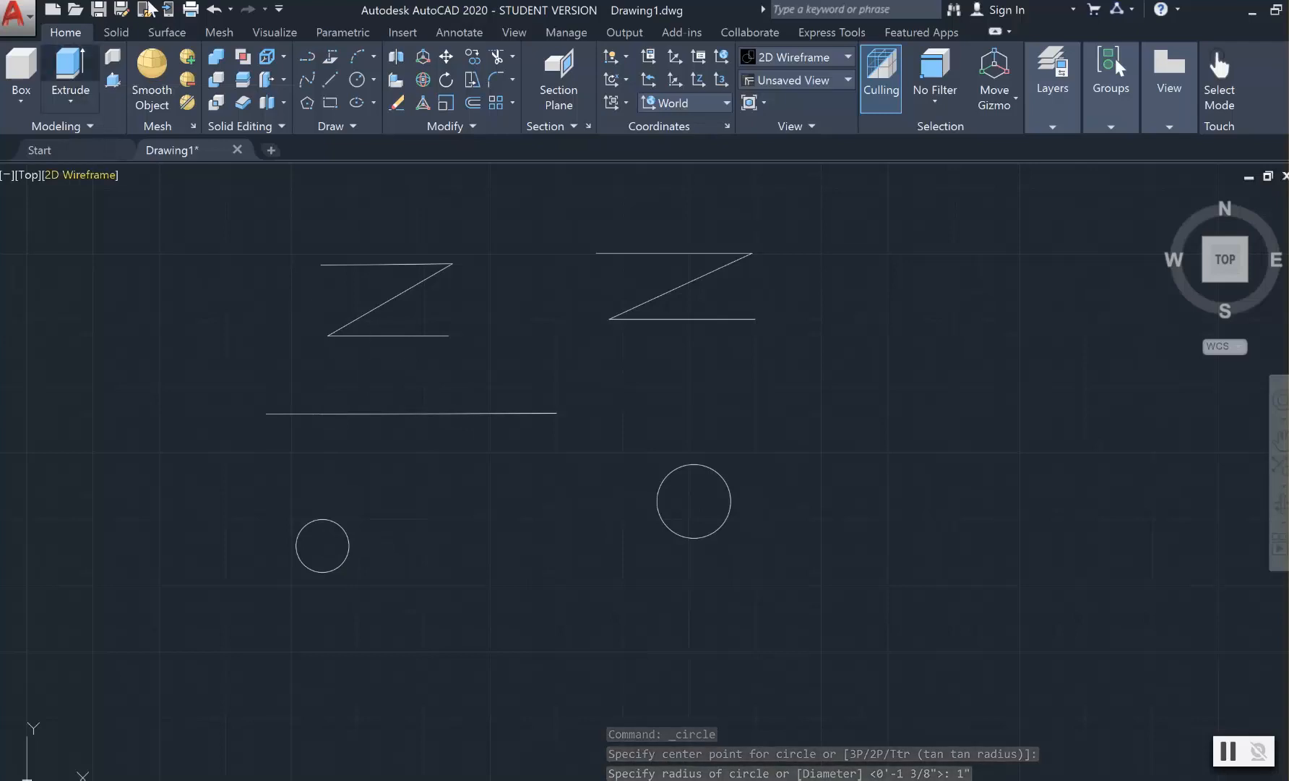
- Draw a circle with a 5" radius centred between the two existing circles
{"action": "left_click", "coordinate": [358, 76]}
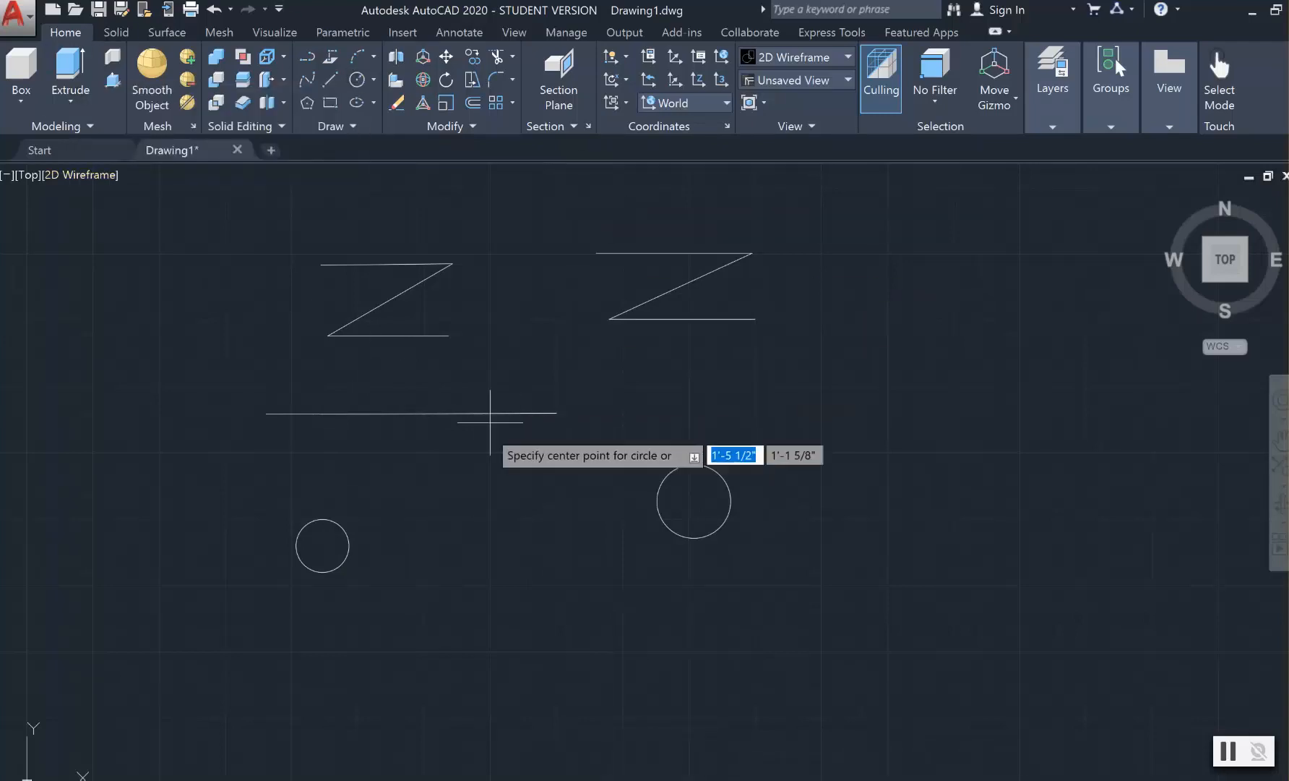
{"action": "left_click", "coordinate": [473, 532]}
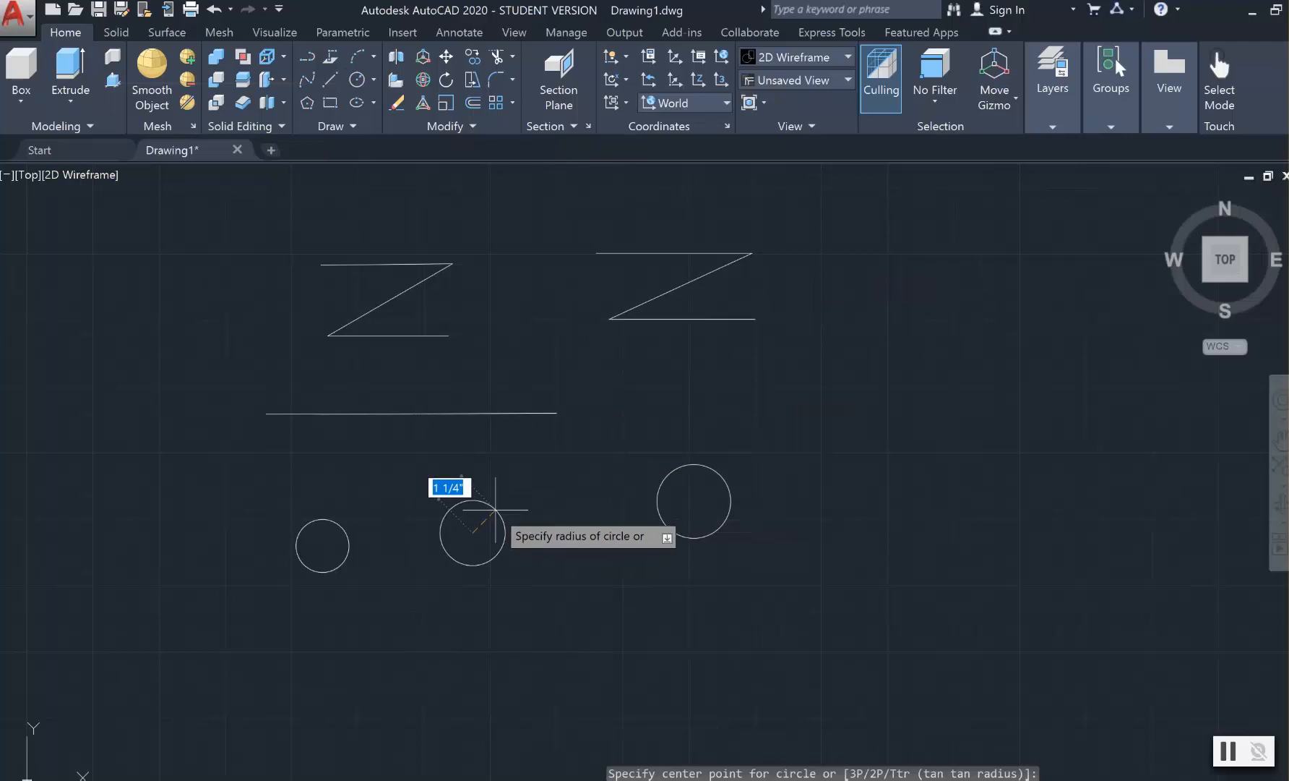
{"action": "type", "text": "5\""}
{"action": "key", "text": "Return"}
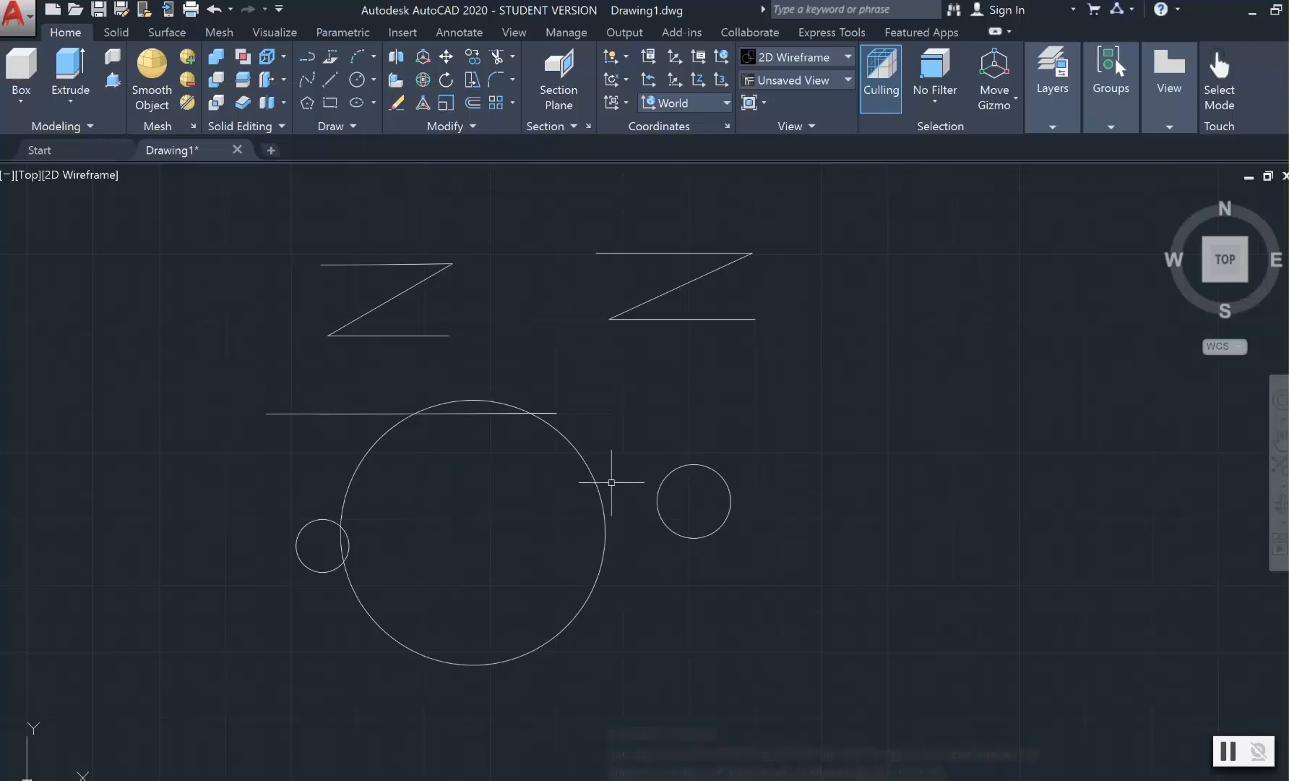
{"action": "left_click", "coordinate": [1237, 758]}
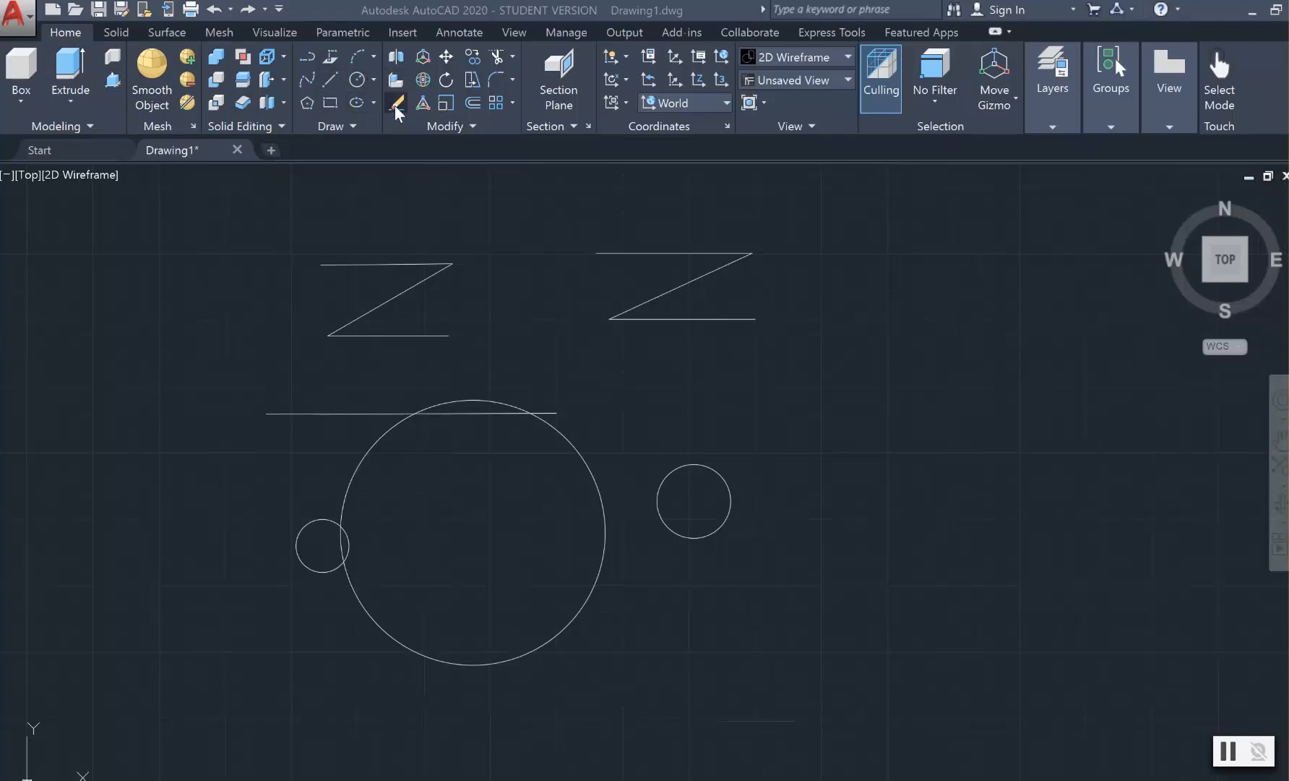
{"action": "left_click", "coordinate": [337, 80]}
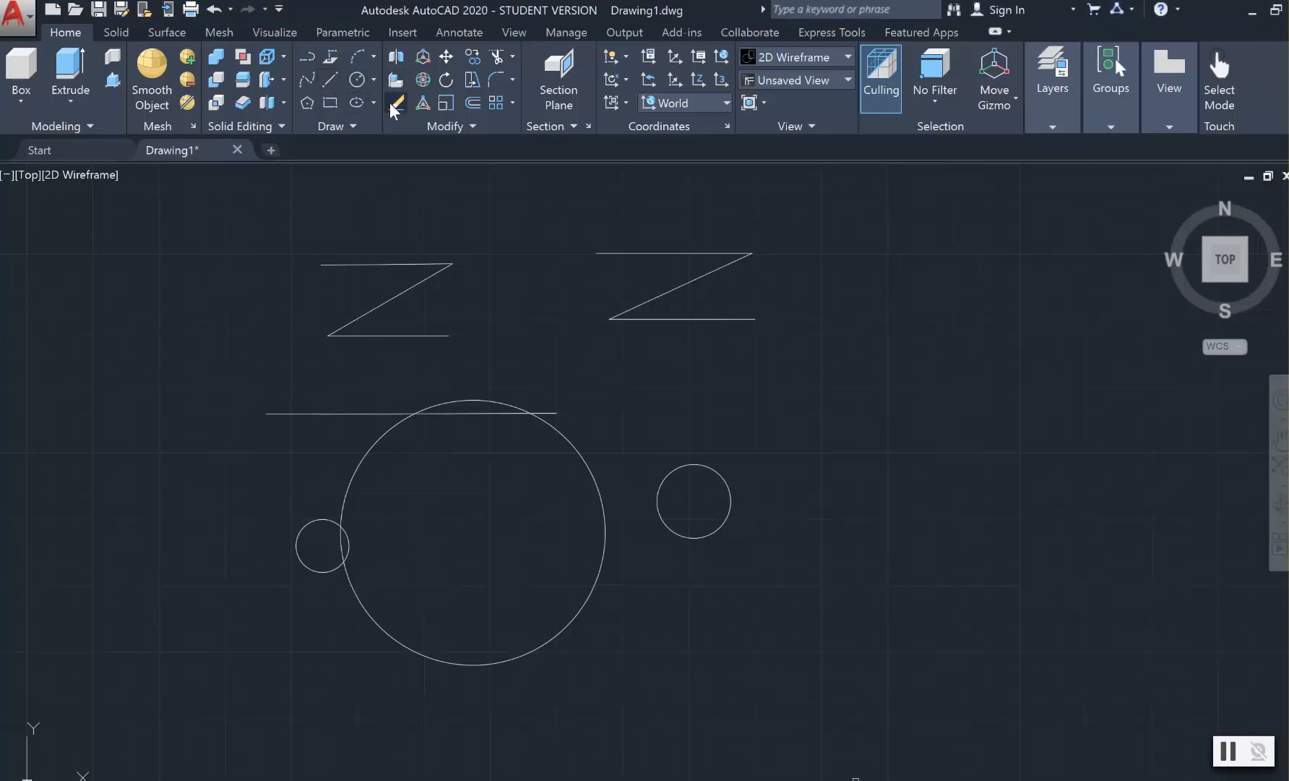
- Erase the circle below the second Z shape
{"action": "left_click", "coordinate": [391, 105]}
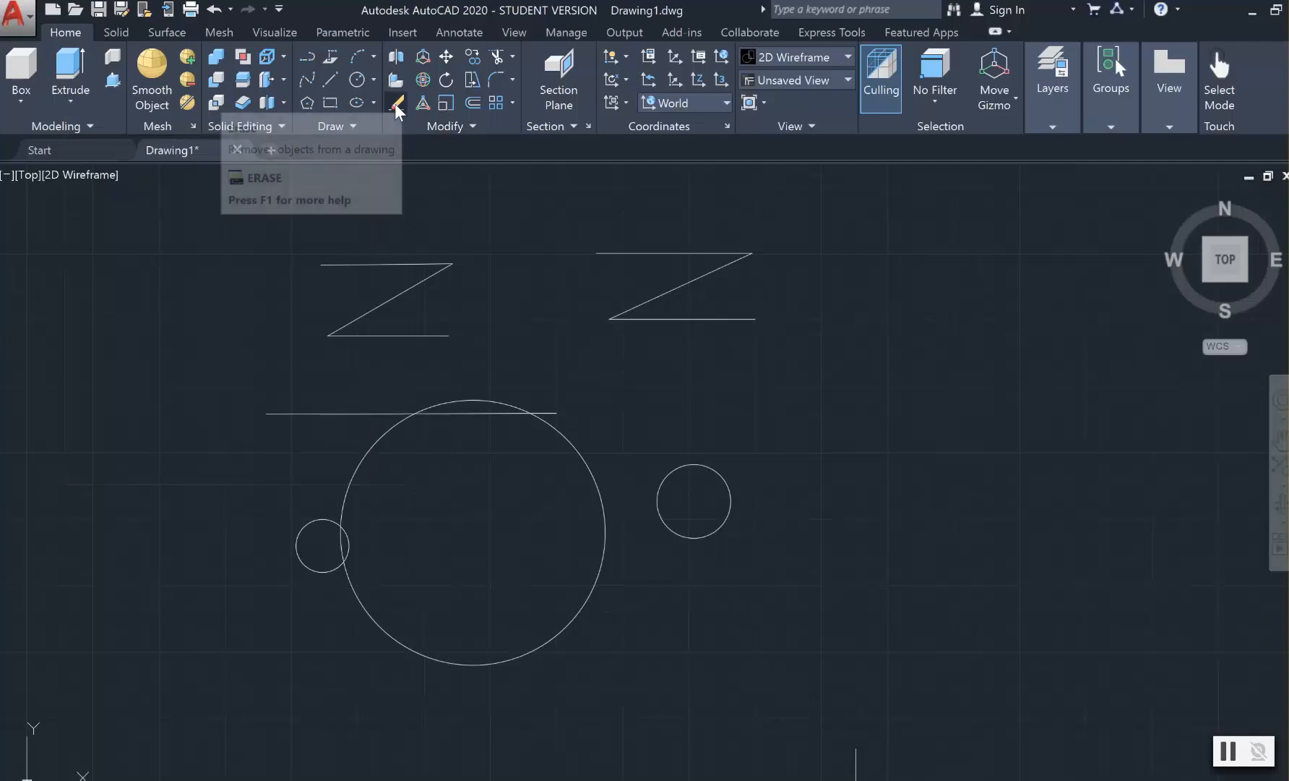
{"action": "left_click", "coordinate": [397, 109]}
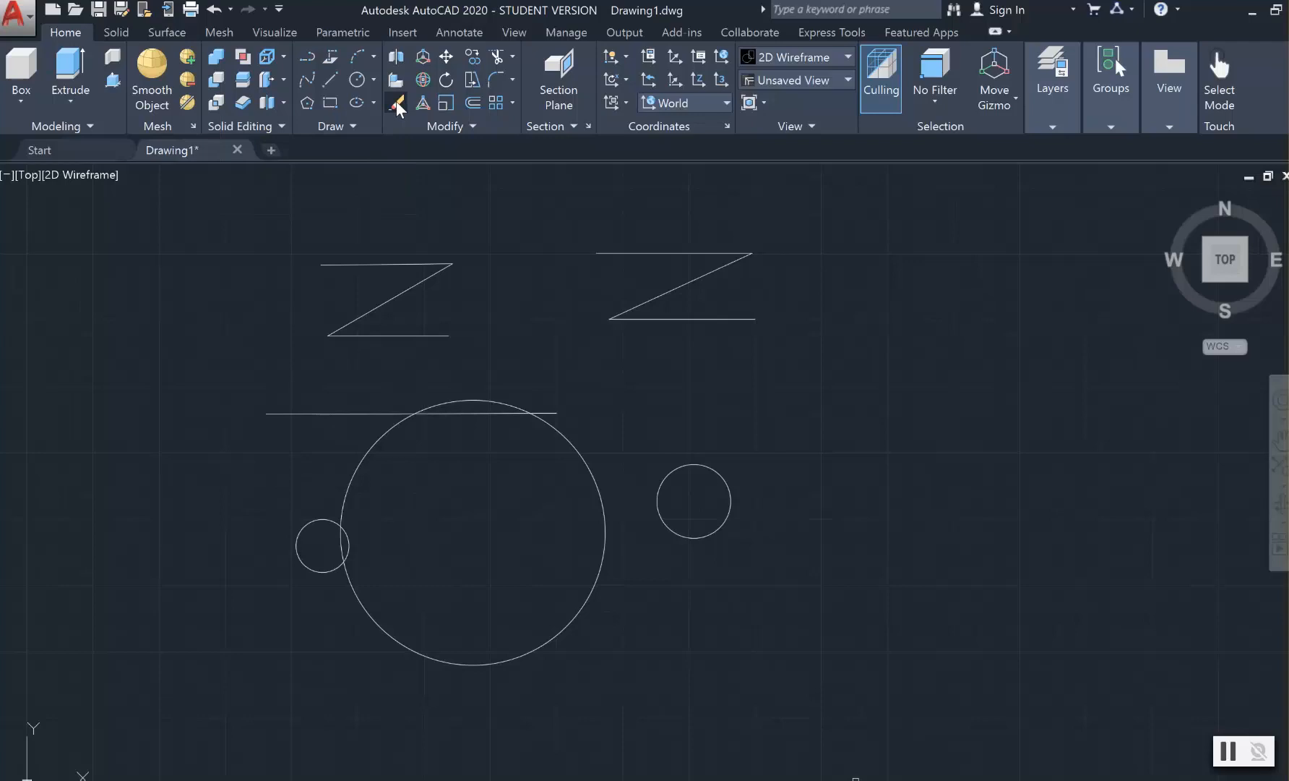
{"action": "left_click", "coordinate": [397, 106]}
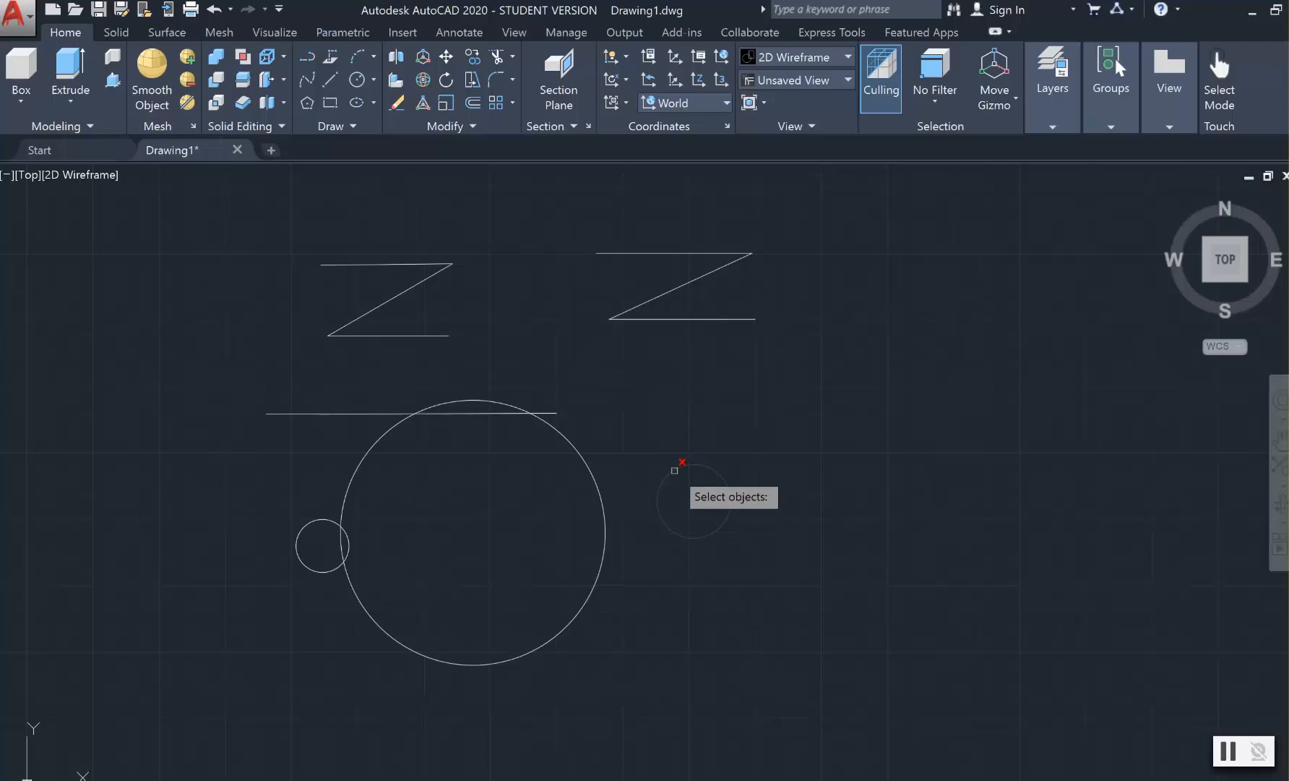
{"action": "left_click", "coordinate": [673, 470]}
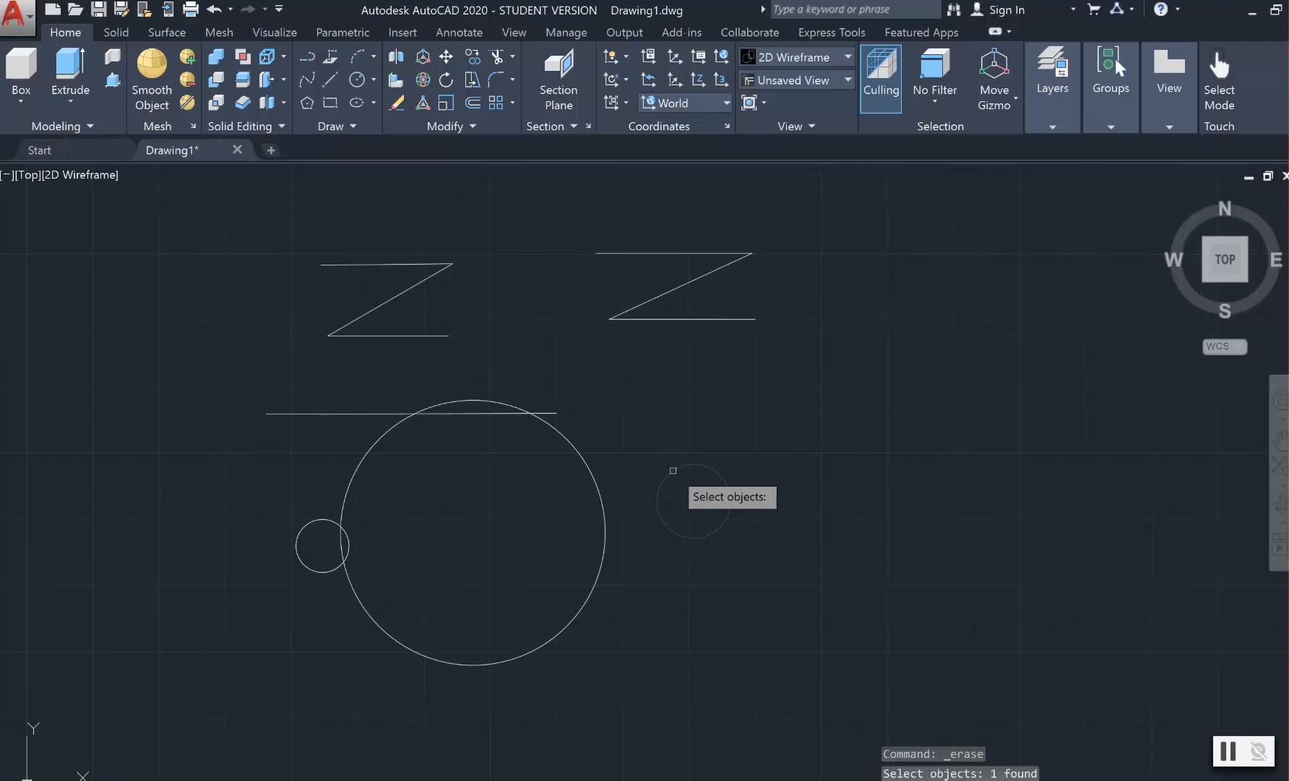
{"action": "key", "text": "Return"}
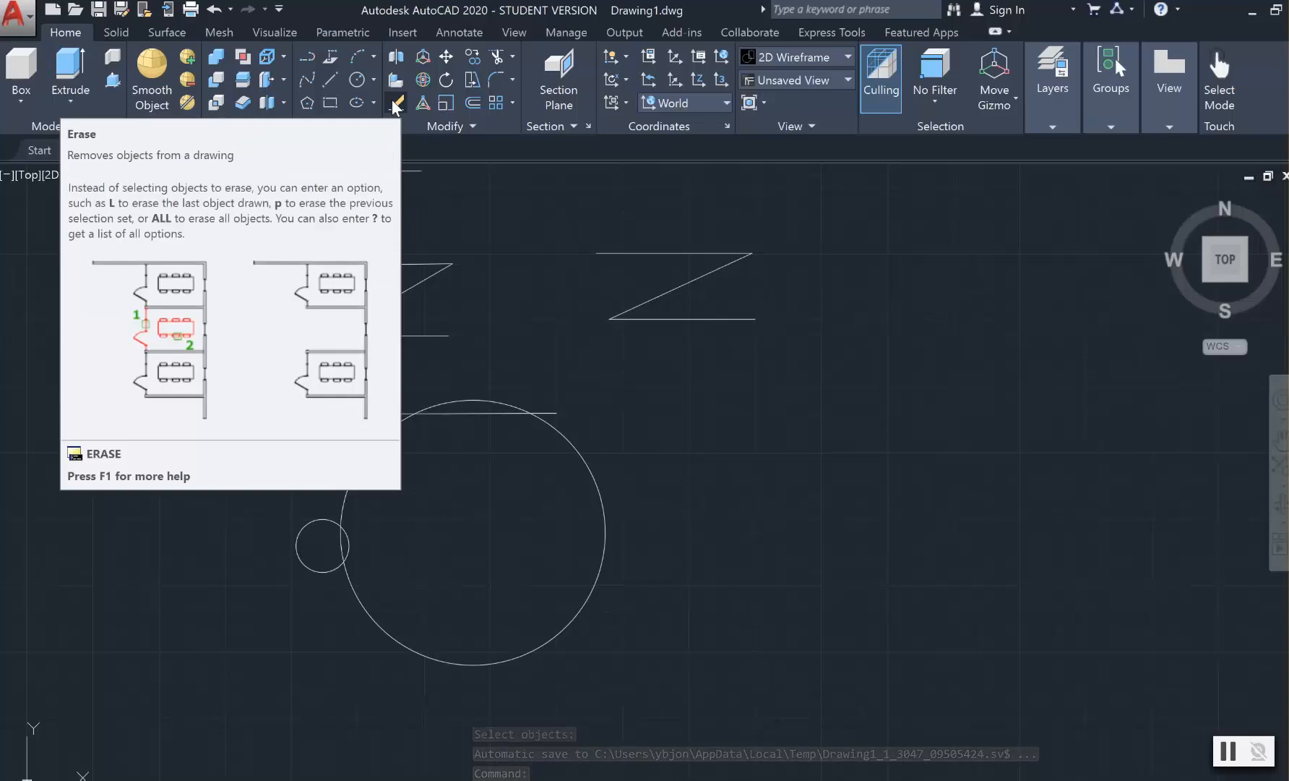
- Erase the large circle with the 5" radius
{"action": "left_click", "coordinate": [397, 105]}
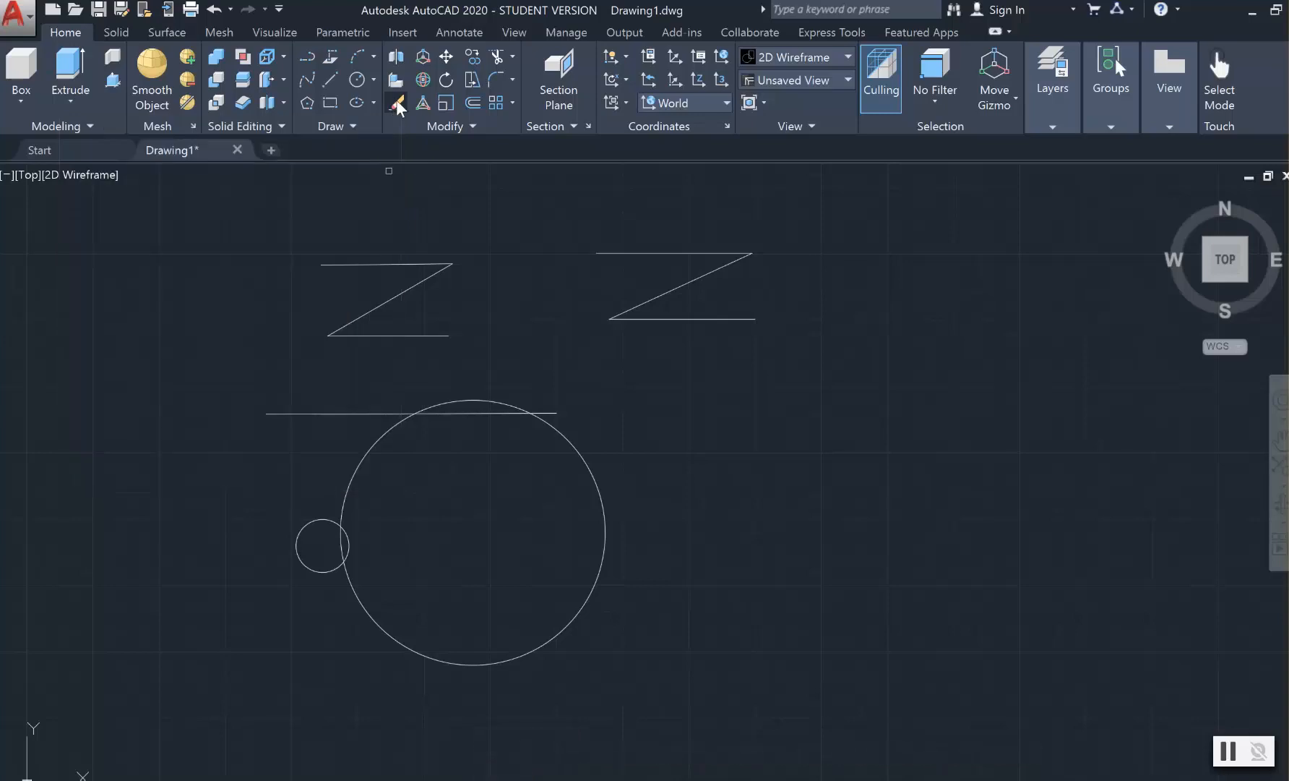
{"action": "left_click", "coordinate": [574, 442]}
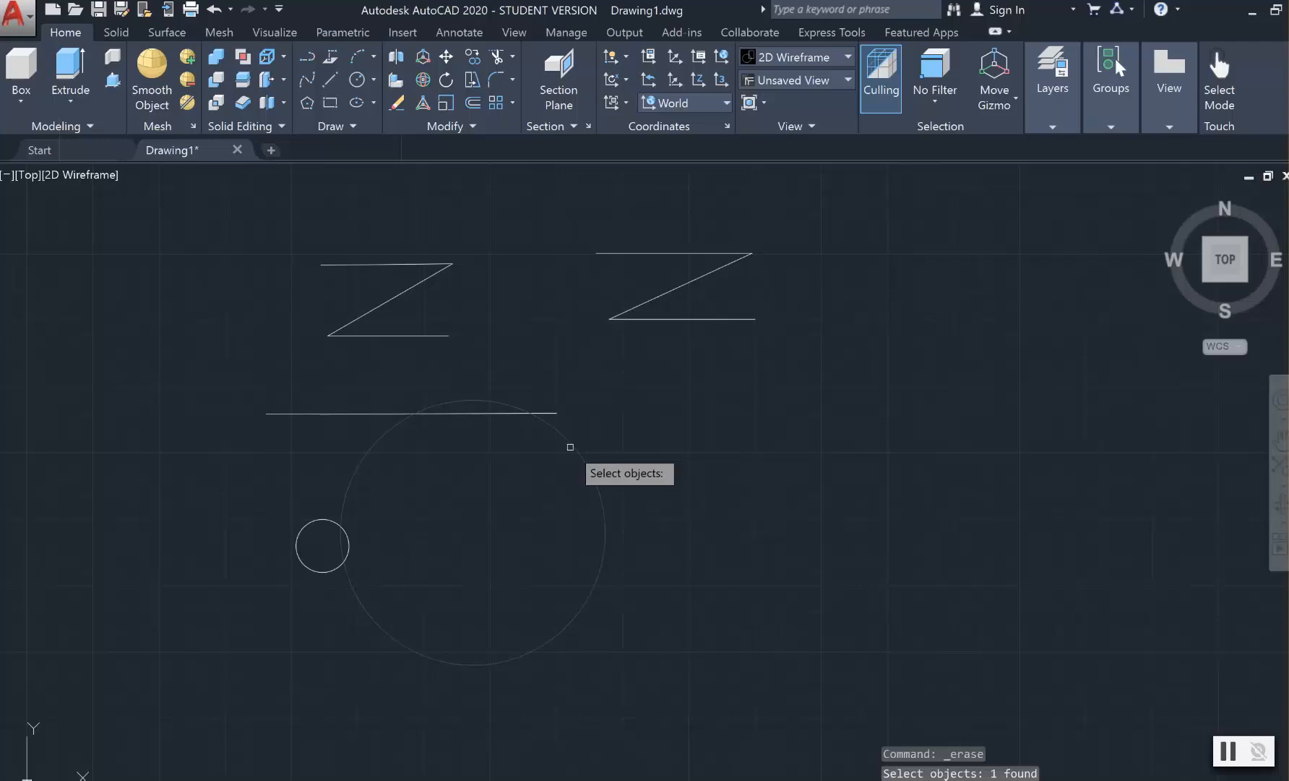
{"action": "key", "text": "Return"}
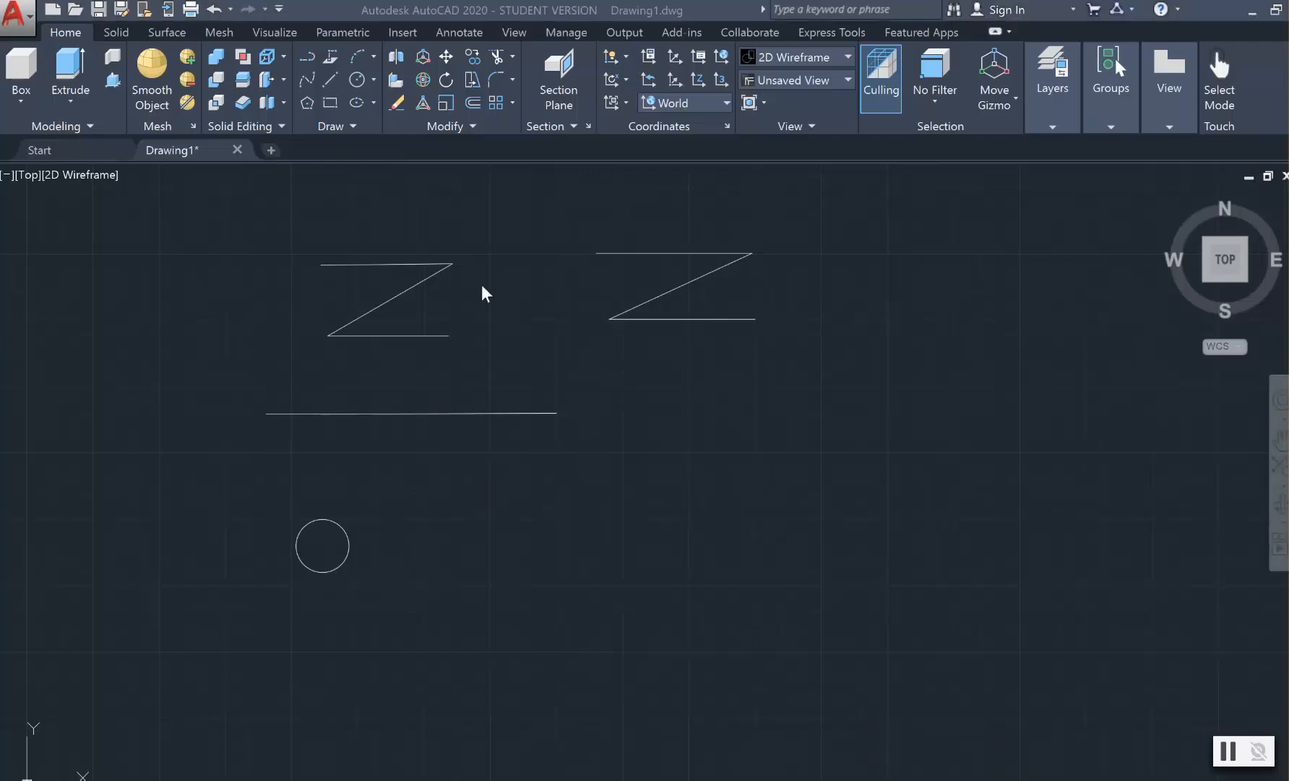
- Erase the remaining small circle and the lower line of the first Z shape together
{"action": "left_click", "coordinate": [398, 105]}
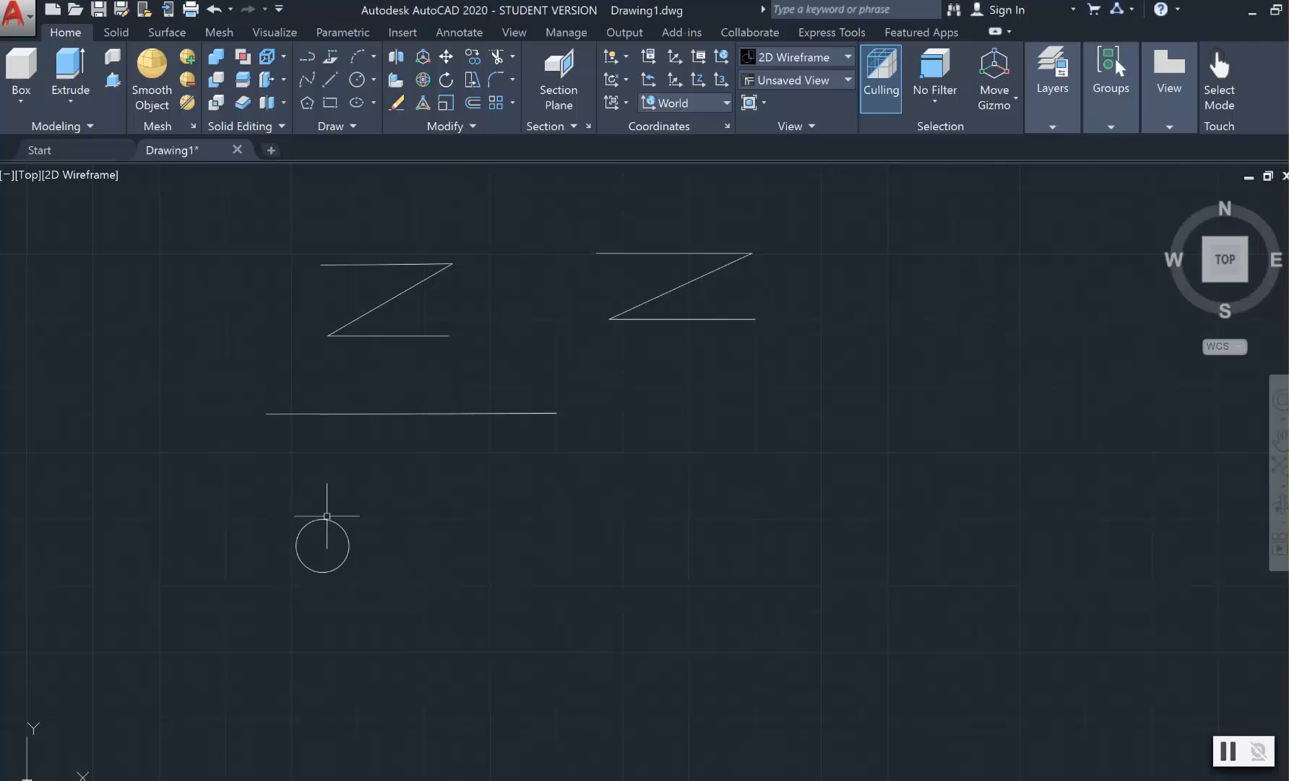
{"action": "left_click", "coordinate": [398, 104]}
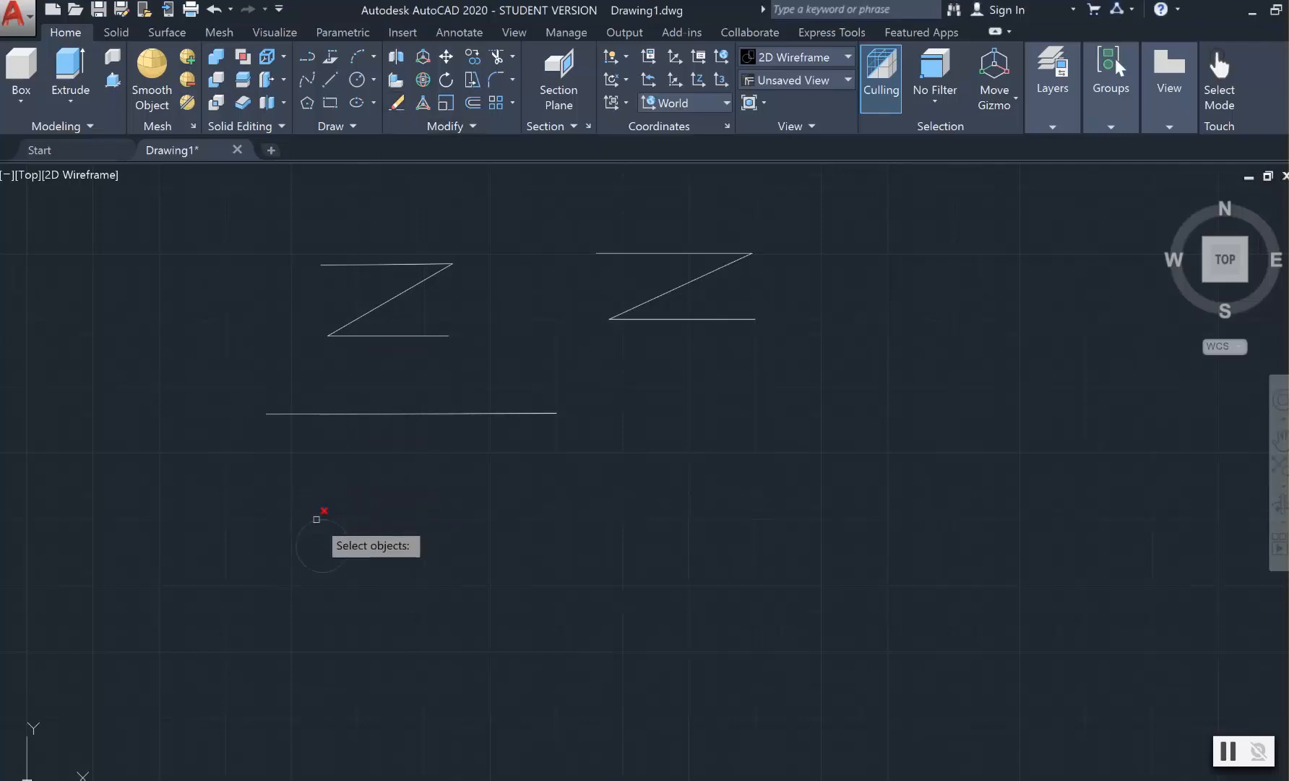
{"action": "left_click", "coordinate": [317, 519]}
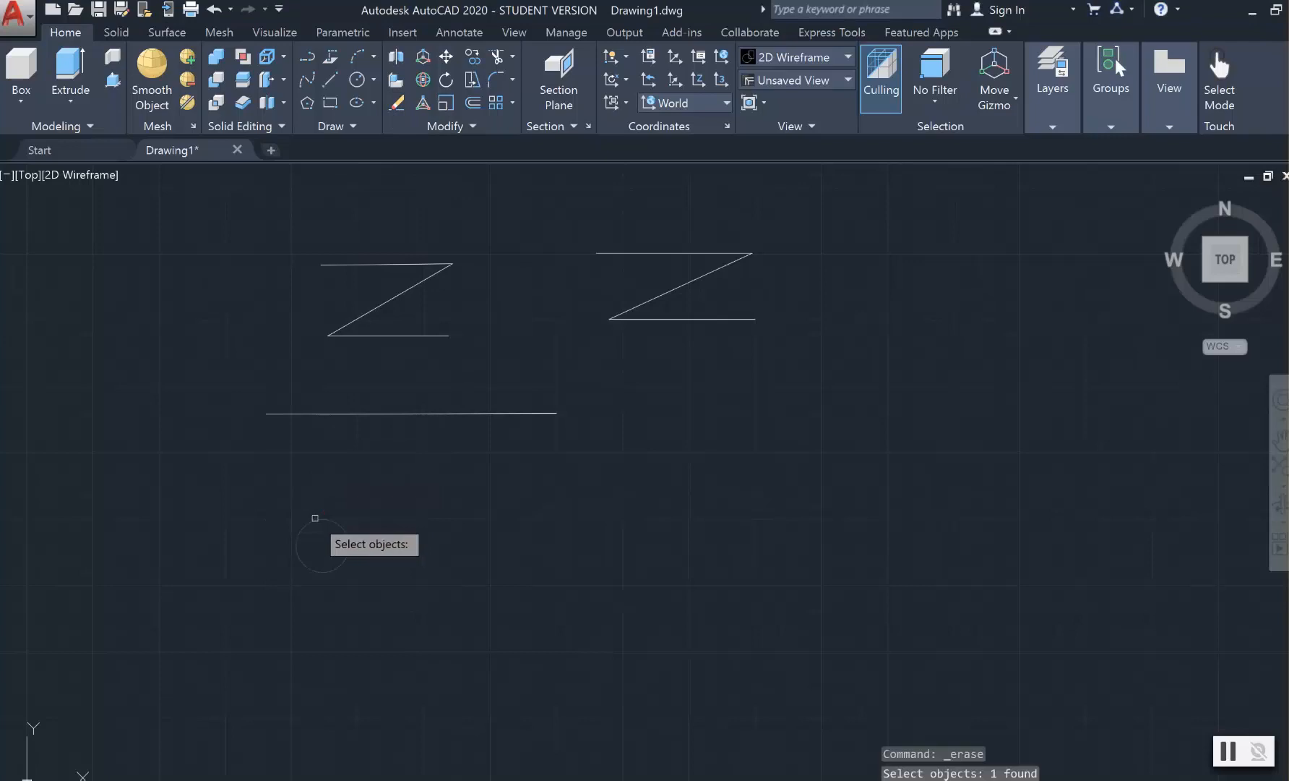
{"action": "left_click", "coordinate": [420, 336]}
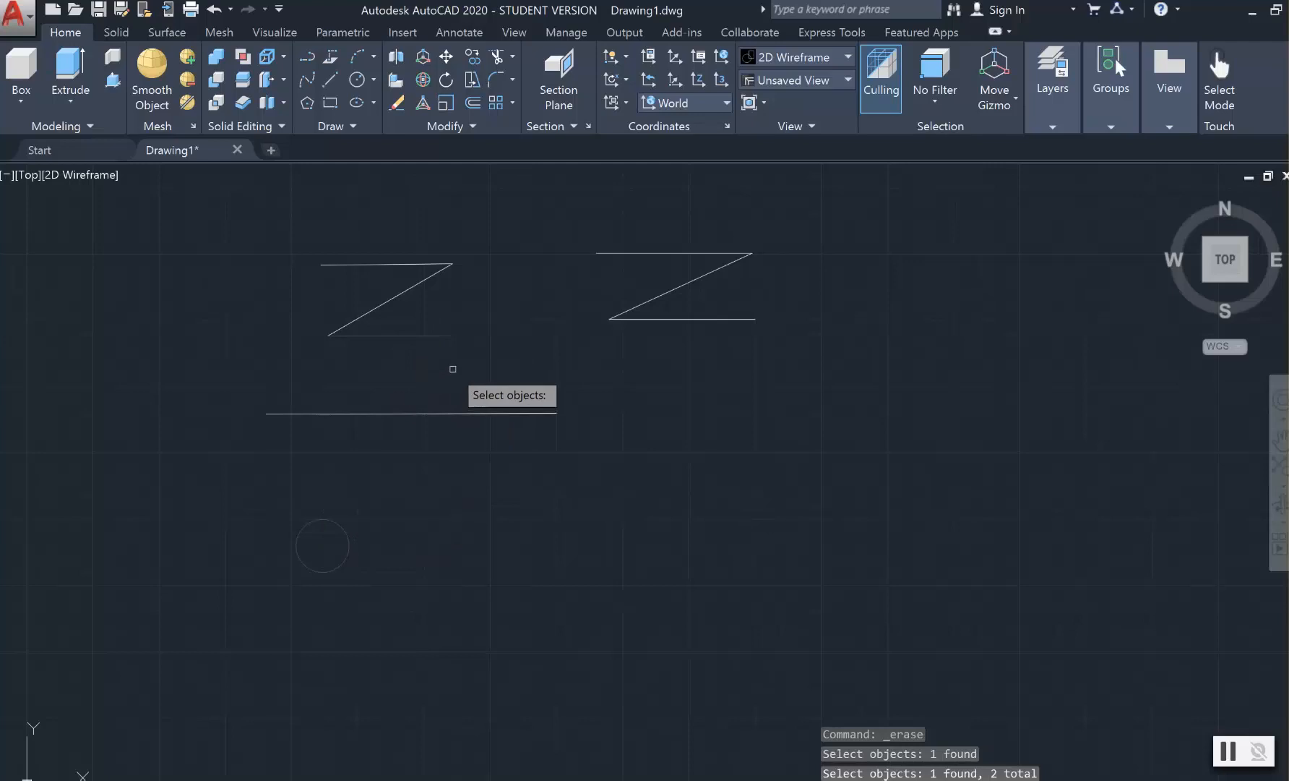
{"action": "key", "text": "Return"}
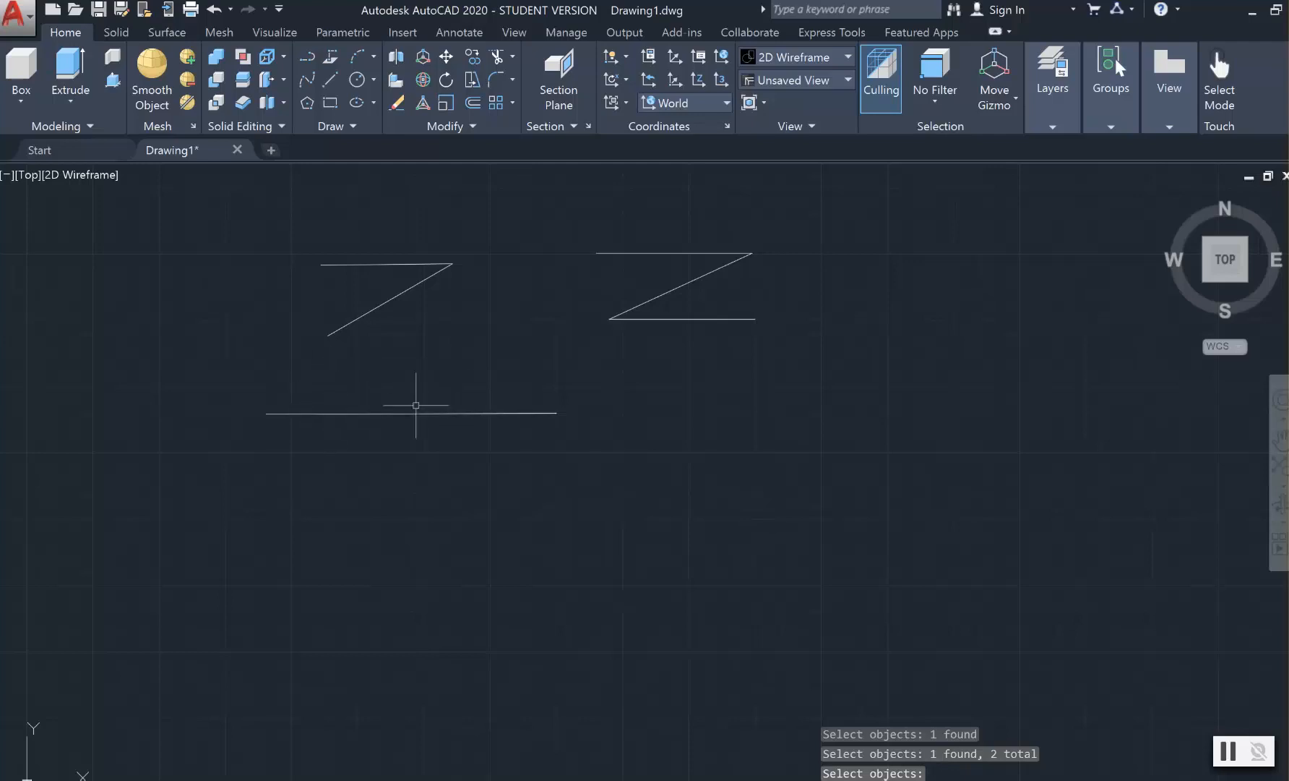
- Delete the long horizontal line and draw a shorter, nearly horizontal line in its place below the first Z shape
{"action": "left_click", "coordinate": [327, 413]}
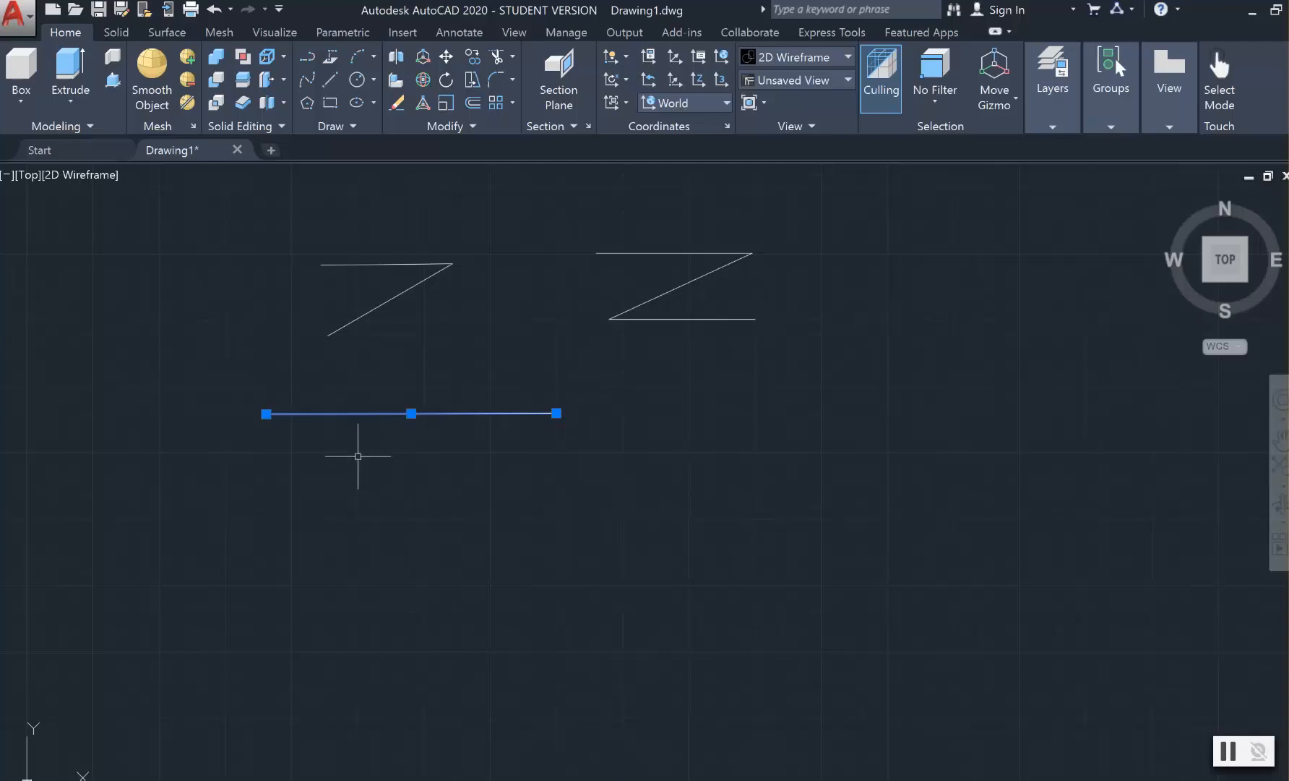
{"action": "key", "text": "Delete"}
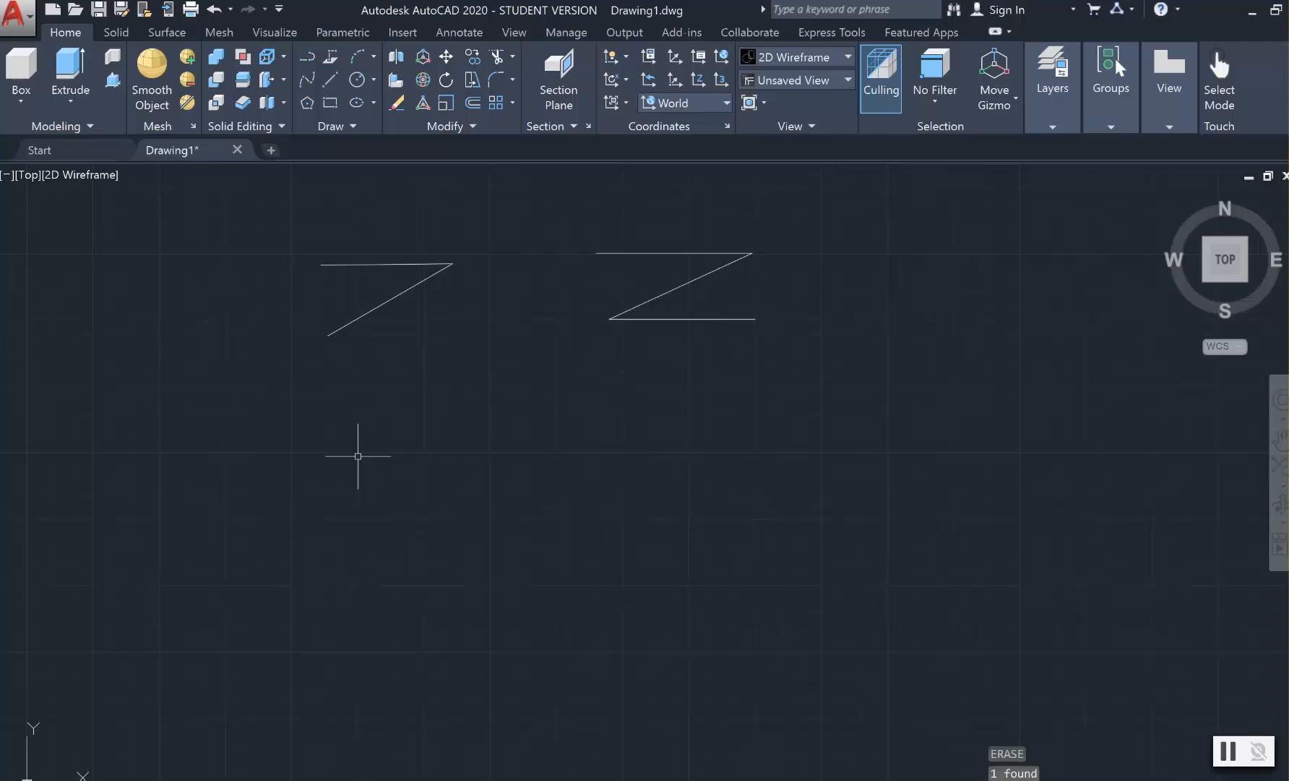
{"action": "left_click", "coordinate": [327, 82]}
{"action": "left_click", "coordinate": [271, 418]}
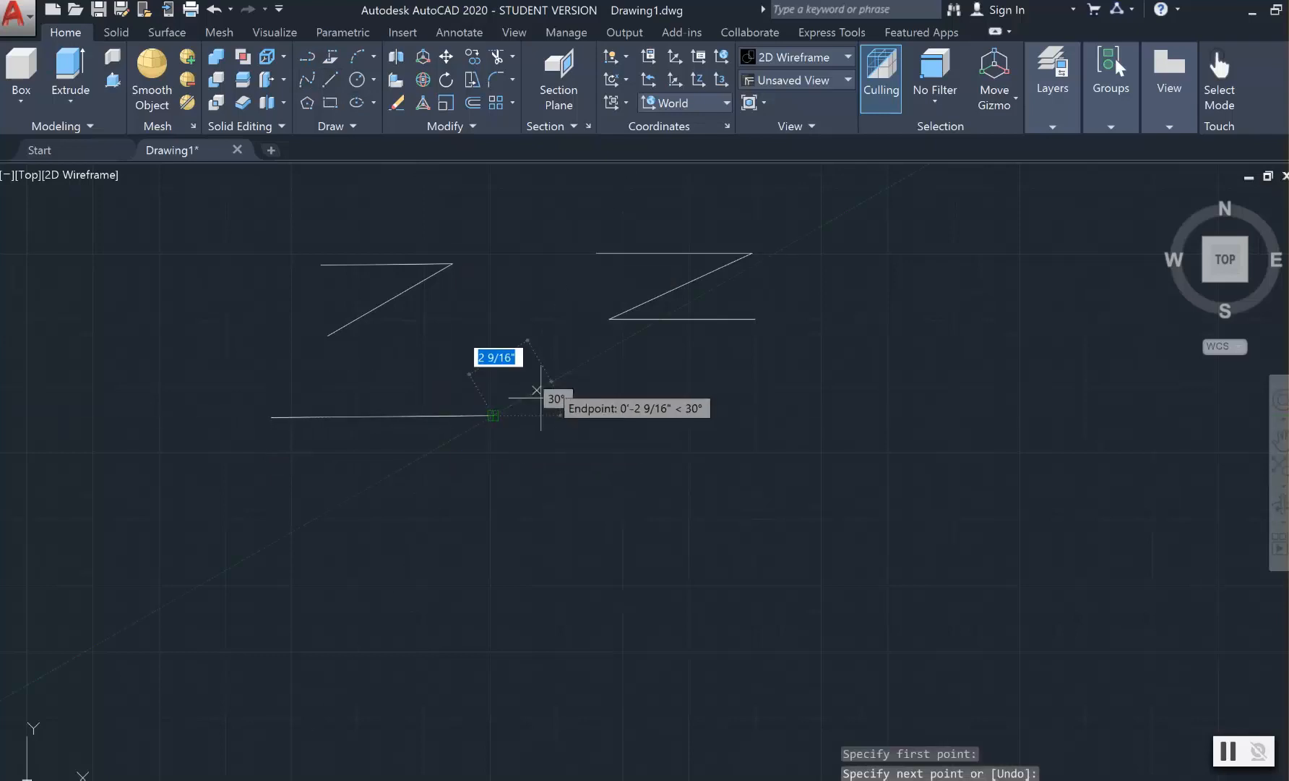
{"action": "left_click", "coordinate": [494, 414]}
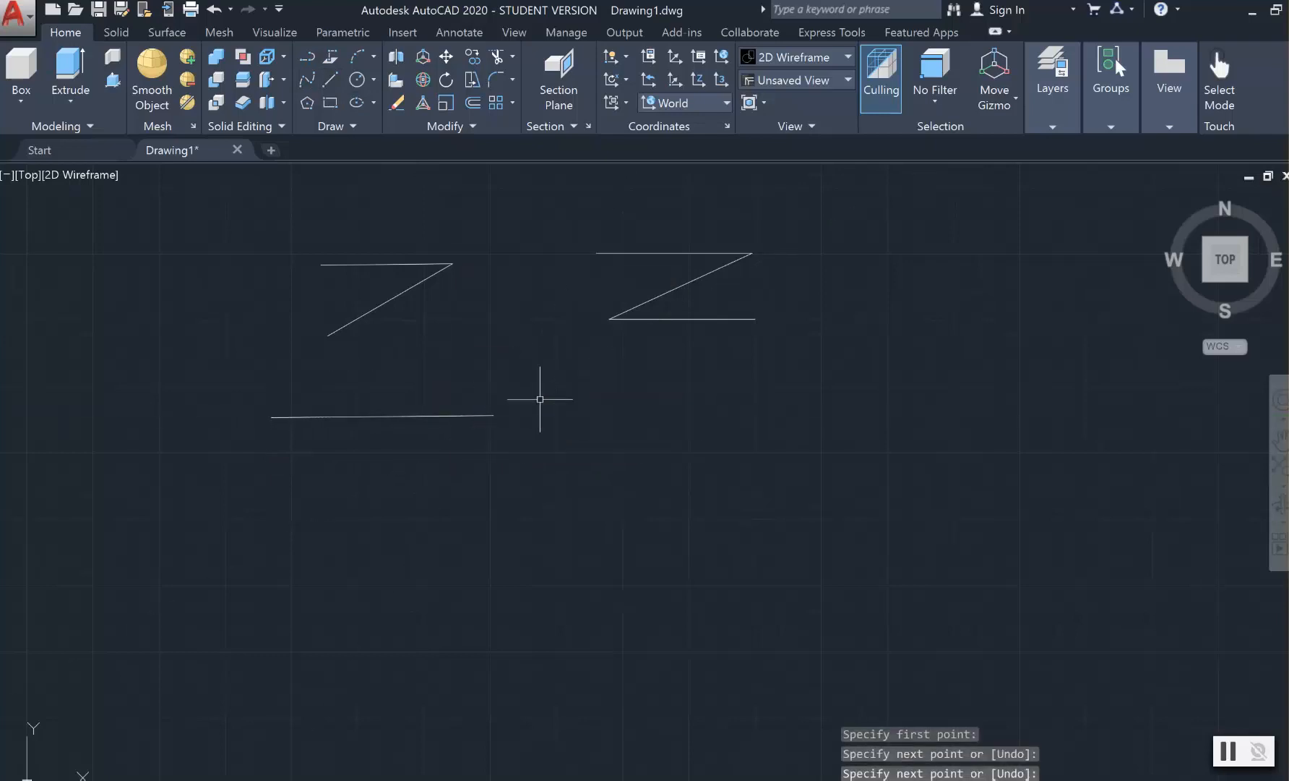
- Draw a circle with a 2" radius to the lower right of the new line
{"action": "left_click", "coordinate": [359, 81]}
{"action": "left_click", "coordinate": [604, 473]}
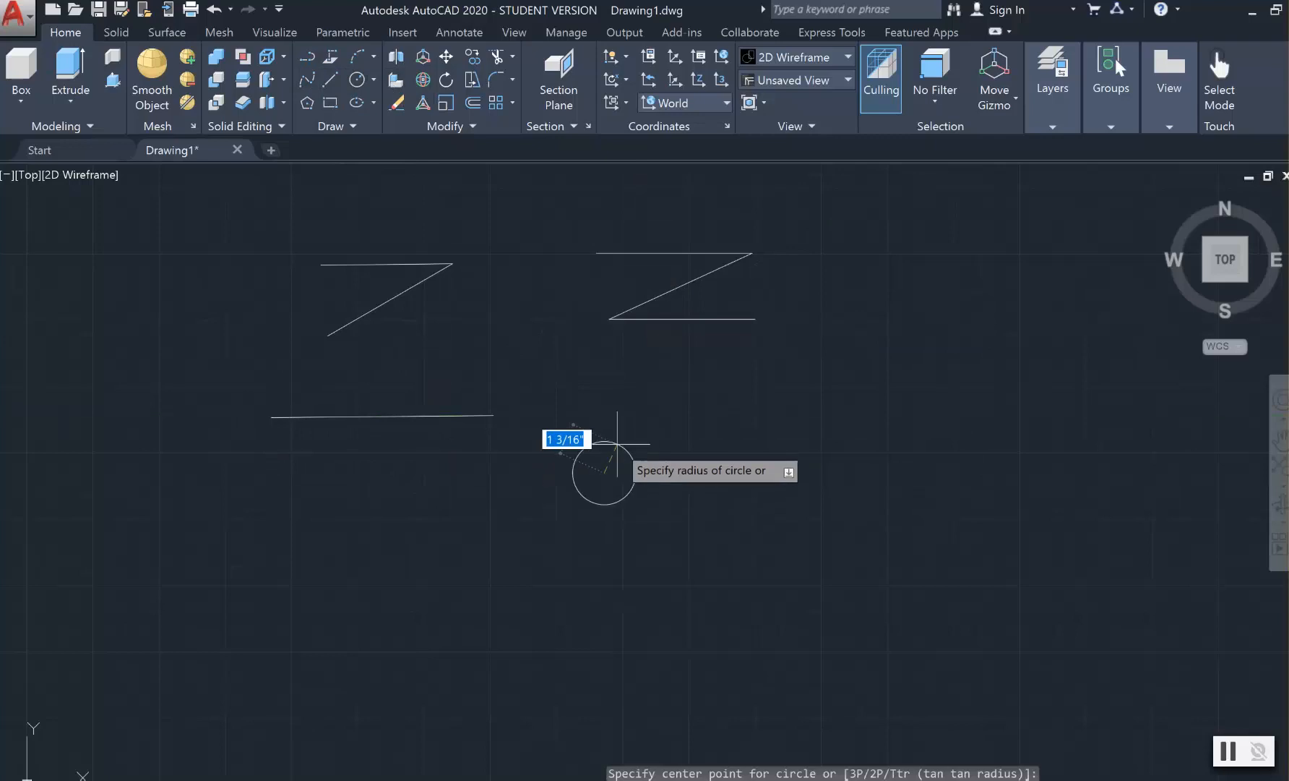
{"action": "type", "text": "2"}
{"action": "key", "text": "Return"}
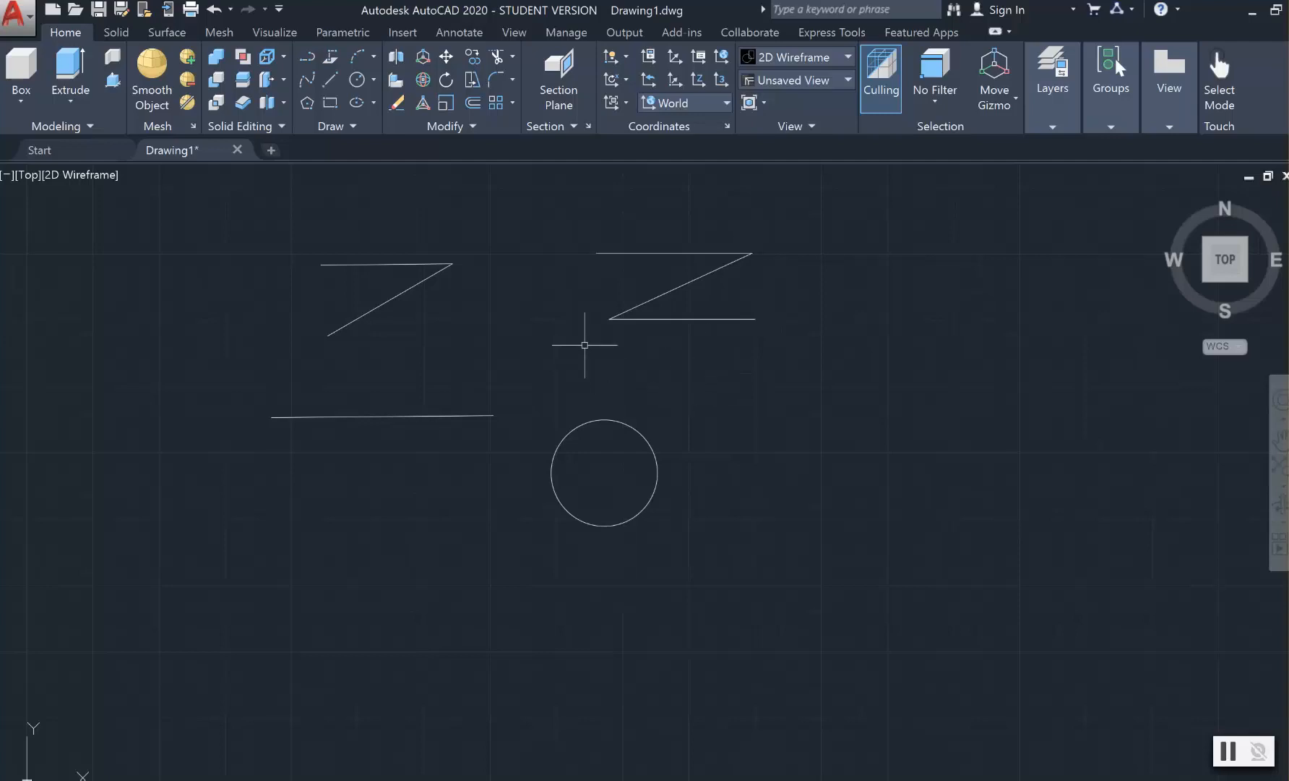
{"action": "left_click", "coordinate": [571, 217]}
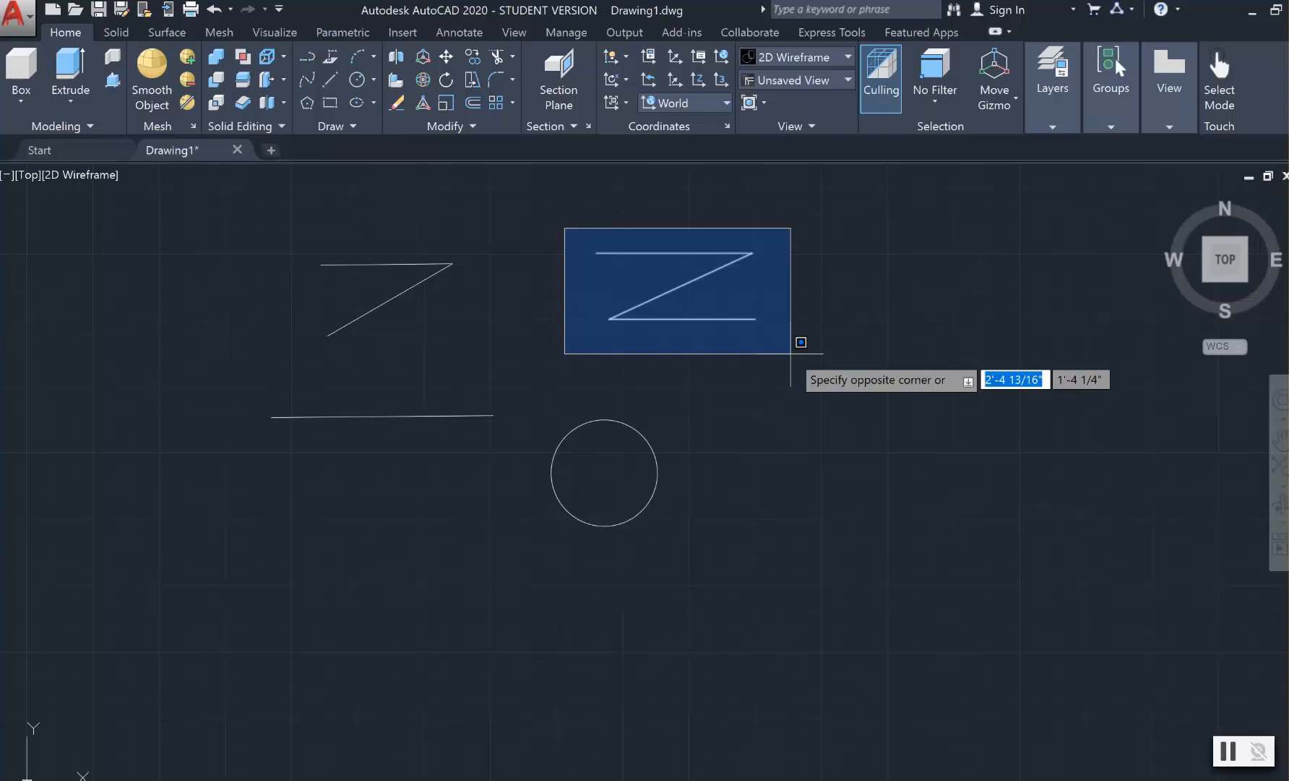
{"action": "left_click", "coordinate": [790, 353]}
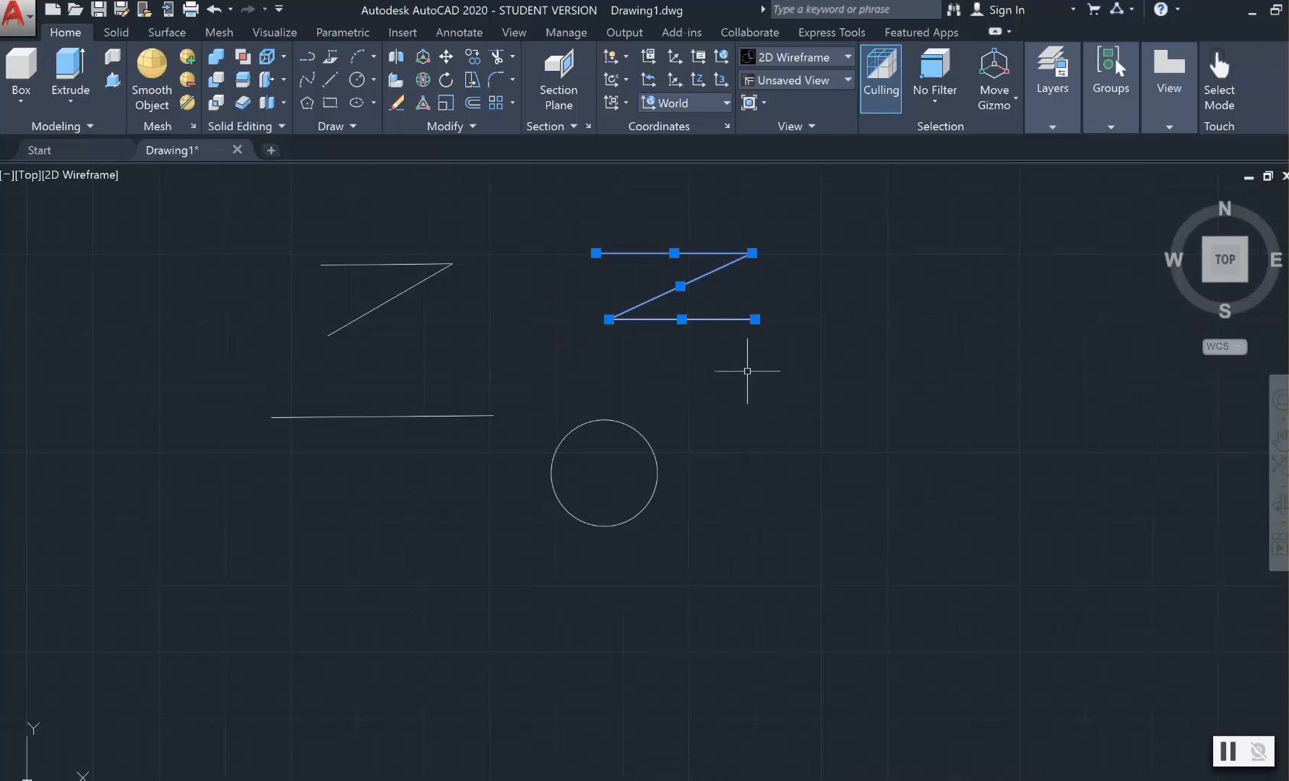
{"action": "type", "text": "c"}
{"action": "key", "text": "Return"}
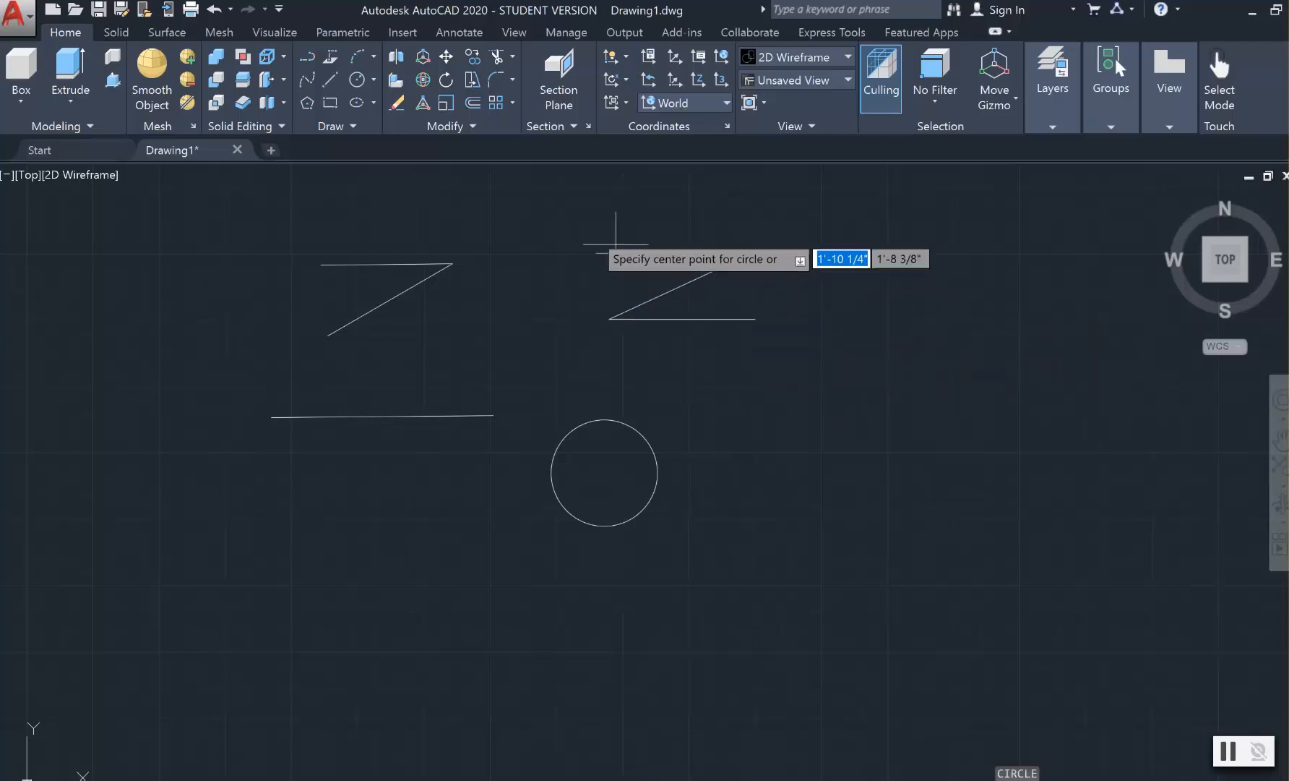
{"action": "left_click", "coordinate": [554, 214]}
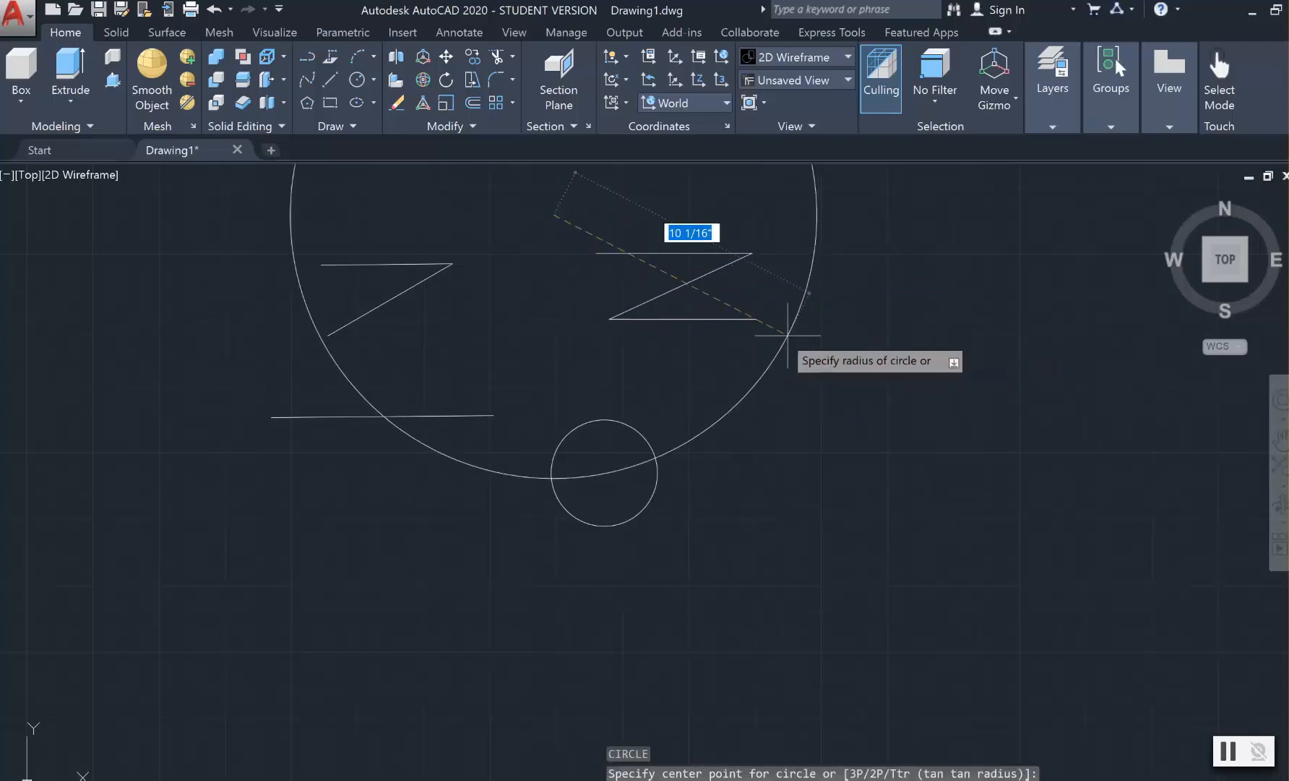
{"action": "key", "text": "Escape"}
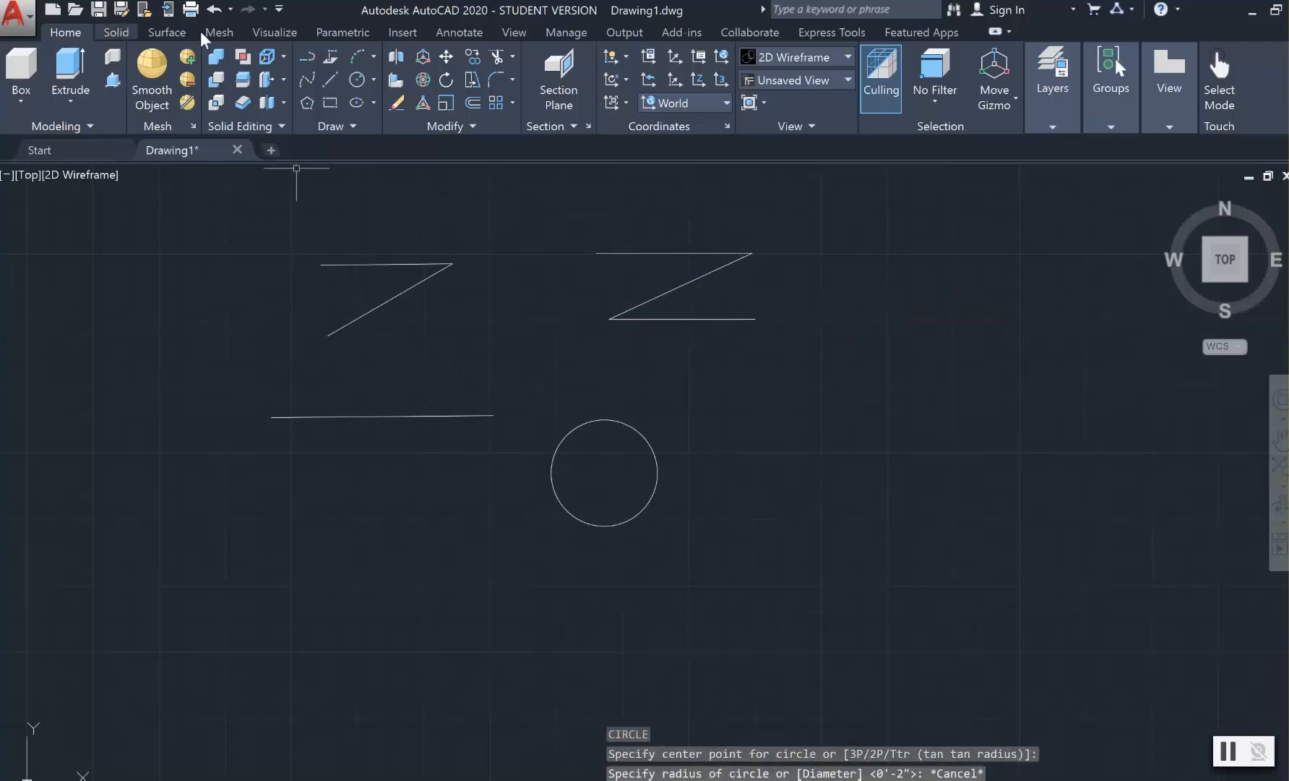
{"action": "key", "text": "Escape"}
{"action": "key", "text": "Escape"}
{"action": "key", "text": "Escape"}
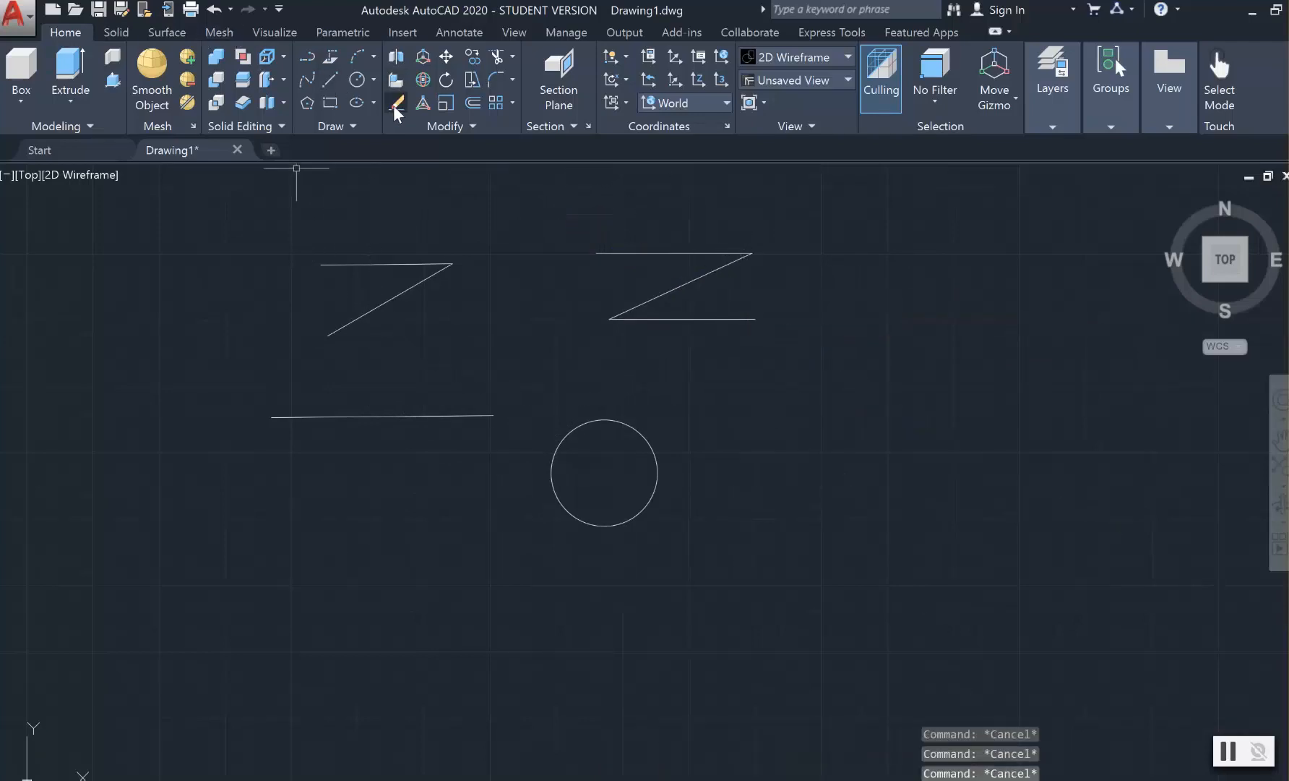
{"action": "left_click", "coordinate": [394, 105]}
{"action": "key", "text": "Escape"}
{"action": "key", "text": "Escape"}
- Window-select all three lines of the second Z shape and delete them
{"action": "left_click", "coordinate": [571, 222]}
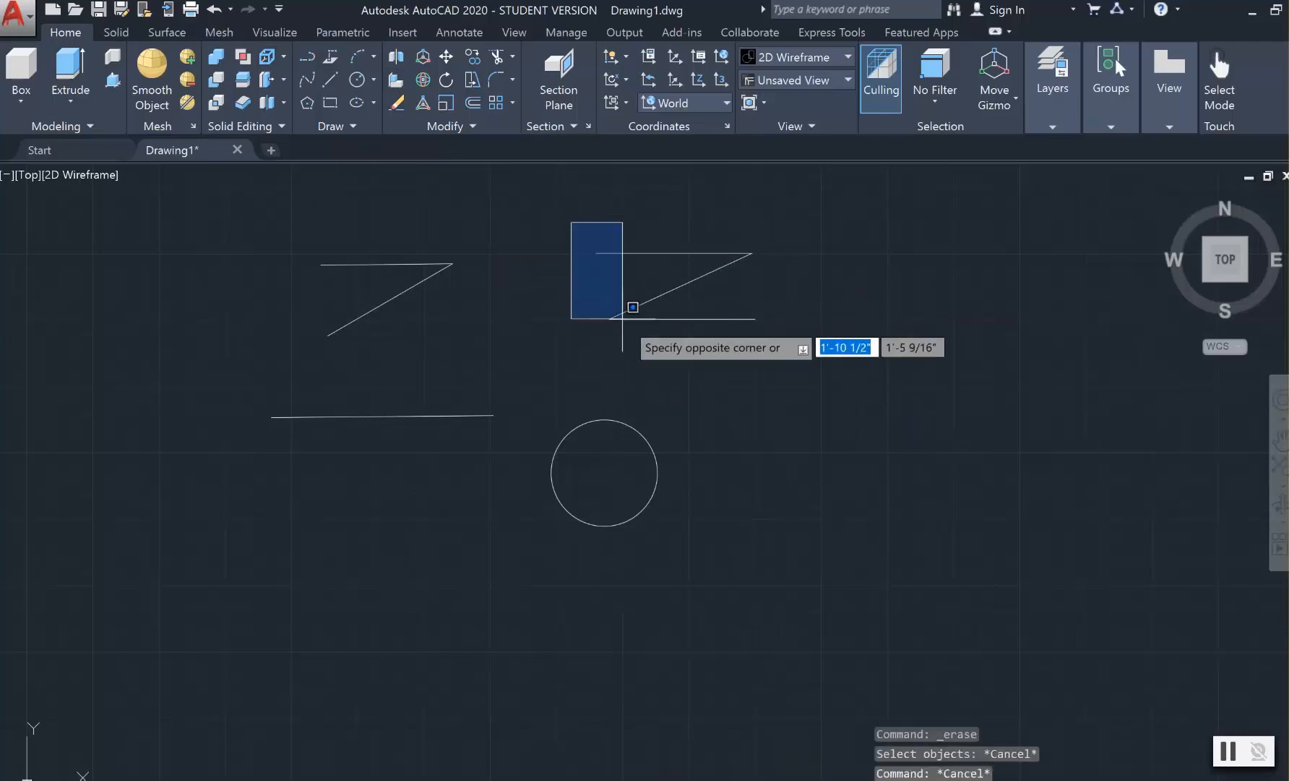
{"action": "left_click", "coordinate": [769, 337]}
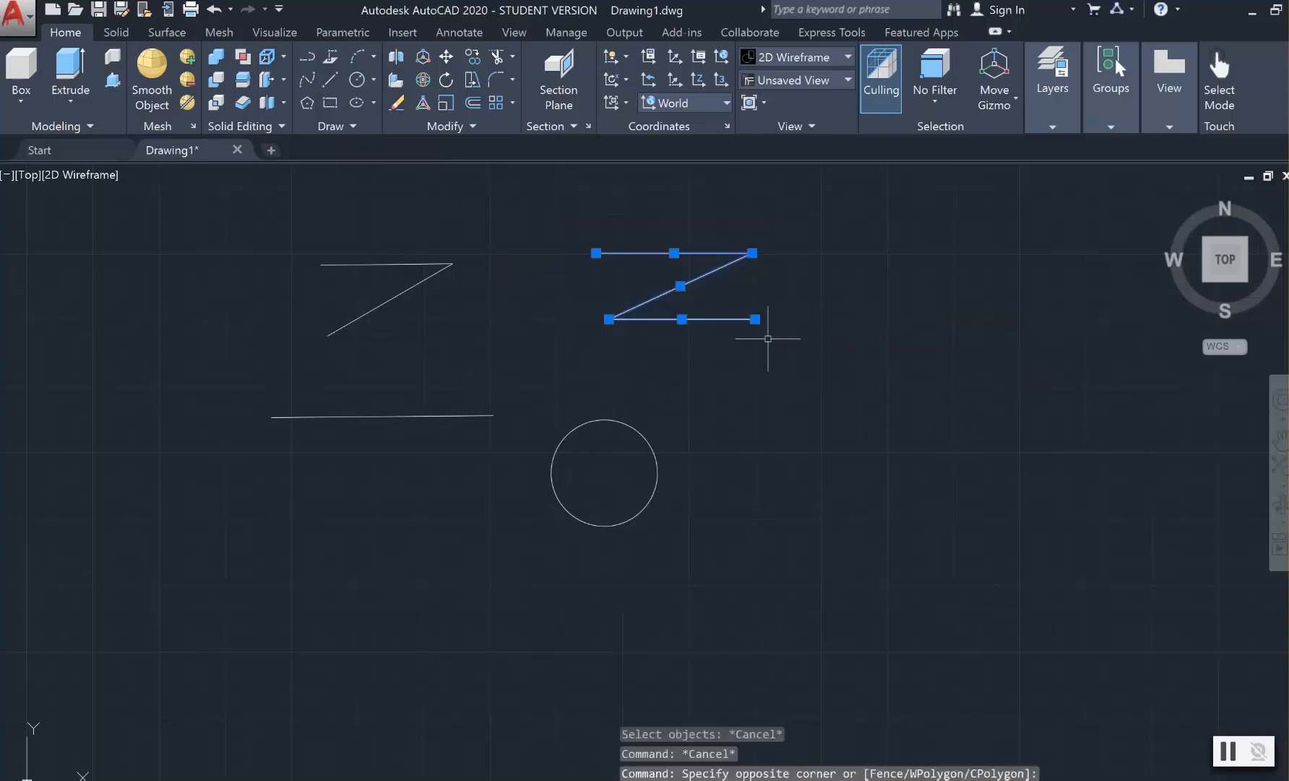
{"action": "key", "text": "Delete"}
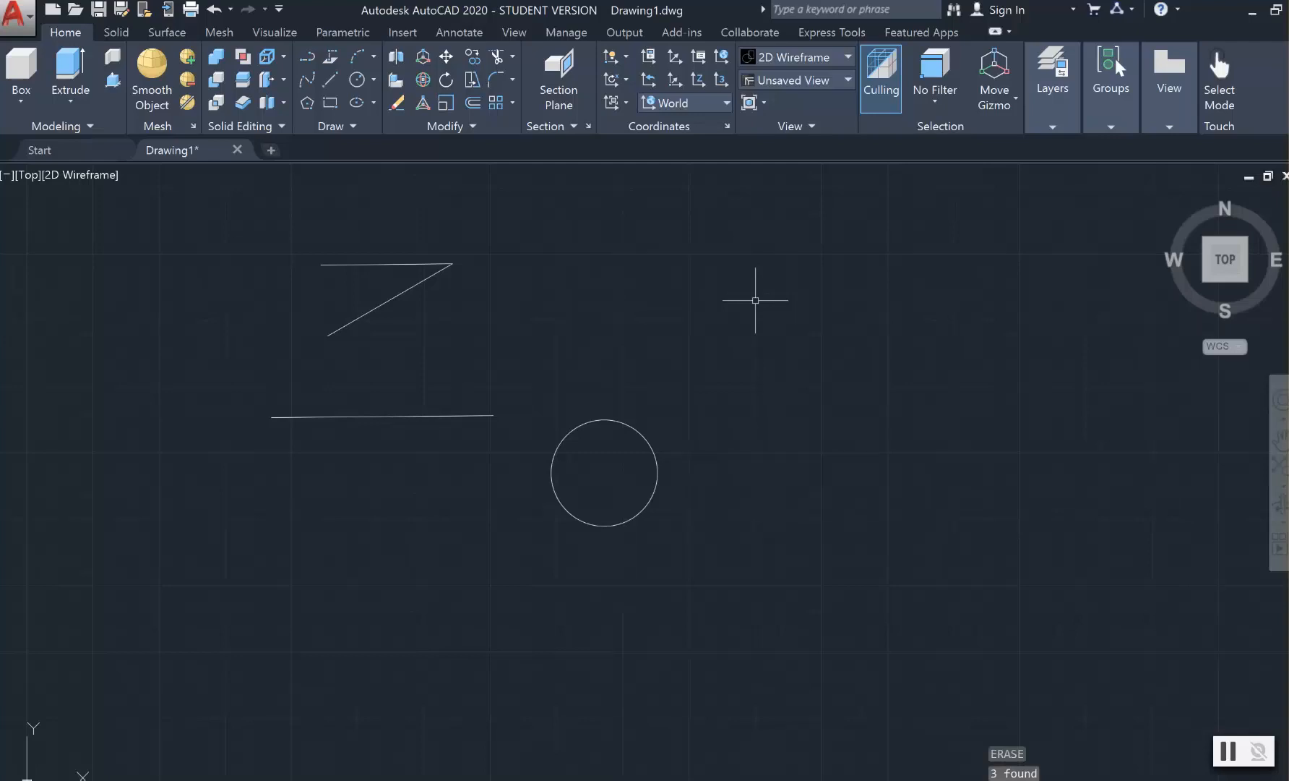
- Select the two remaining lines of the first Z shape with a selection window and delete them
{"action": "left_click", "coordinate": [474, 344]}
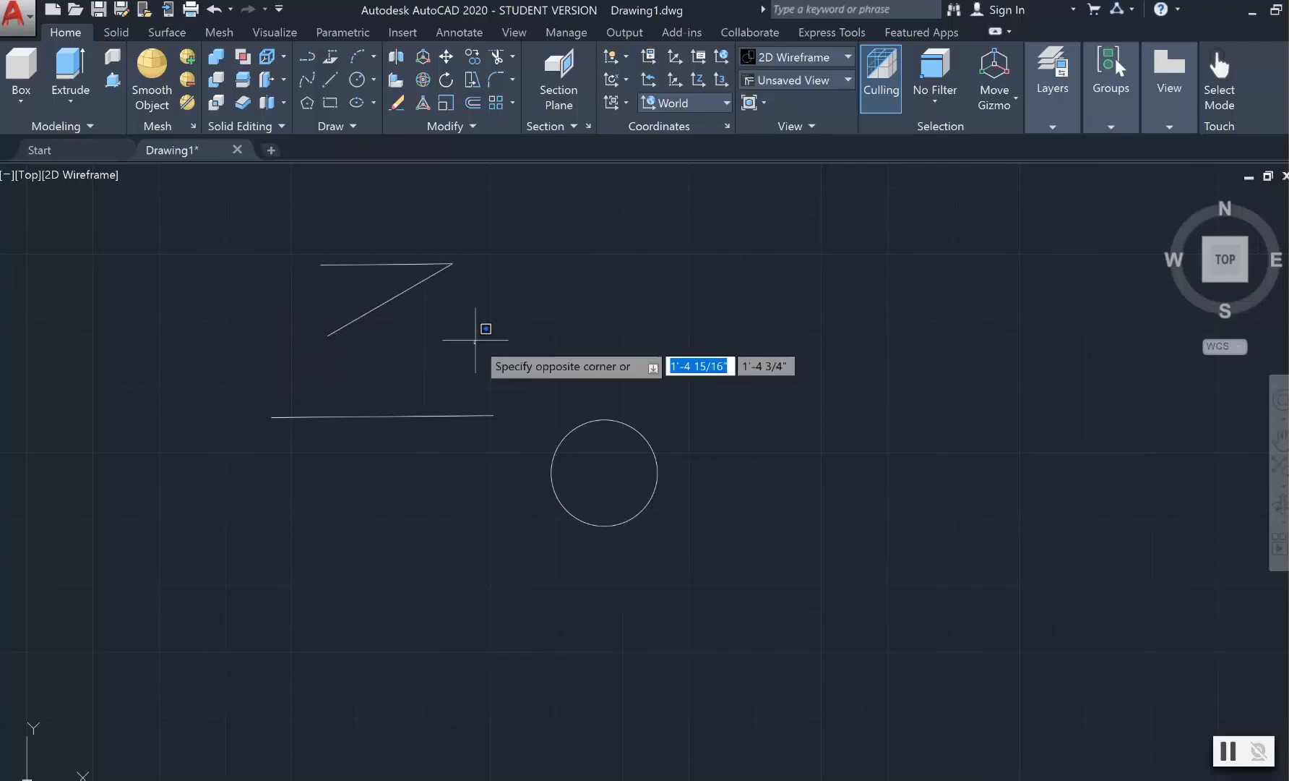
{"action": "left_click", "coordinate": [273, 232]}
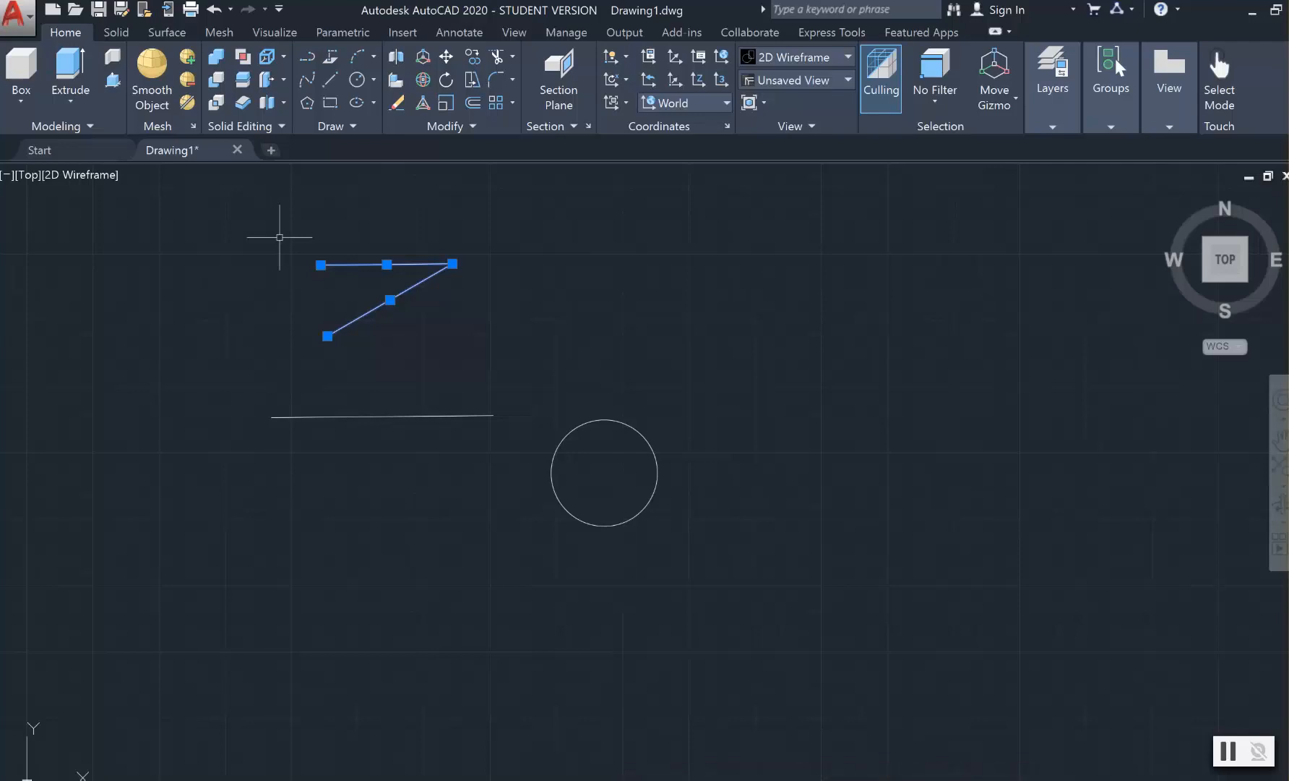
{"action": "key", "text": "Delete"}
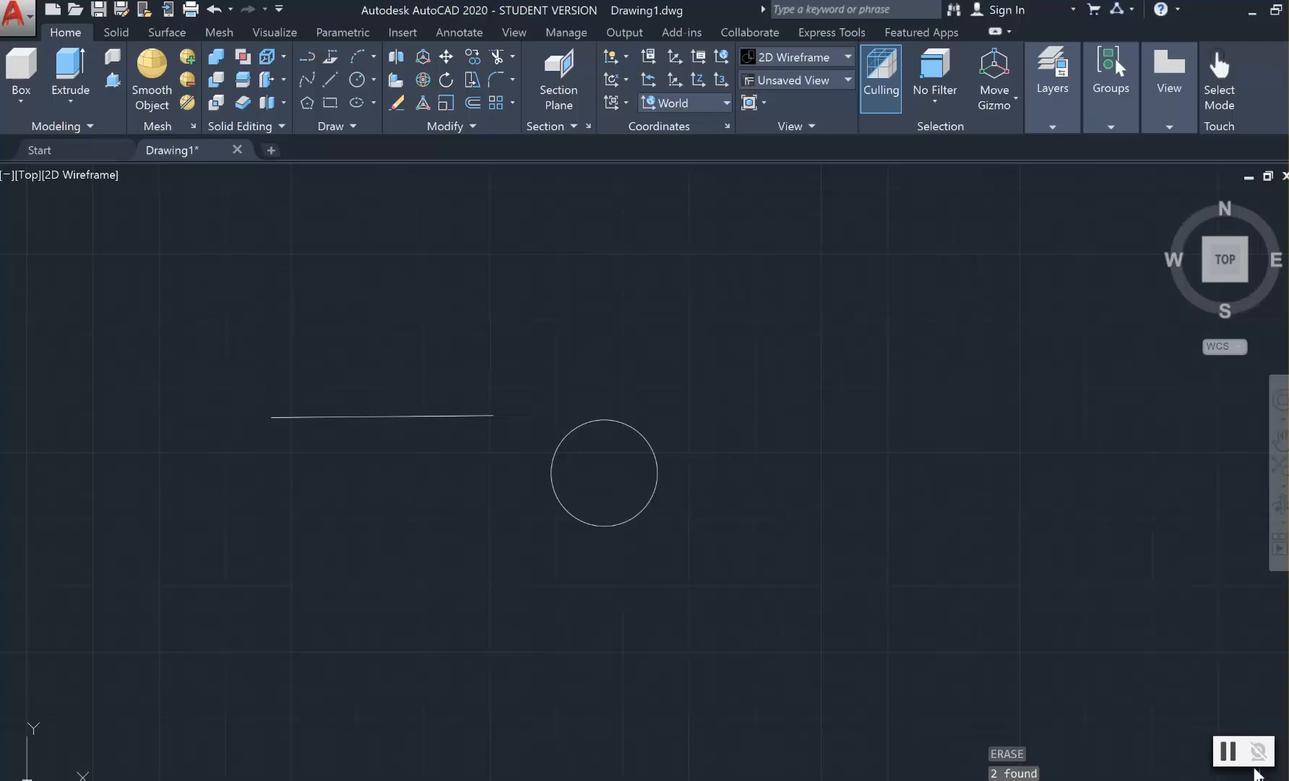
{"action": "left_click", "coordinate": [1229, 752]}
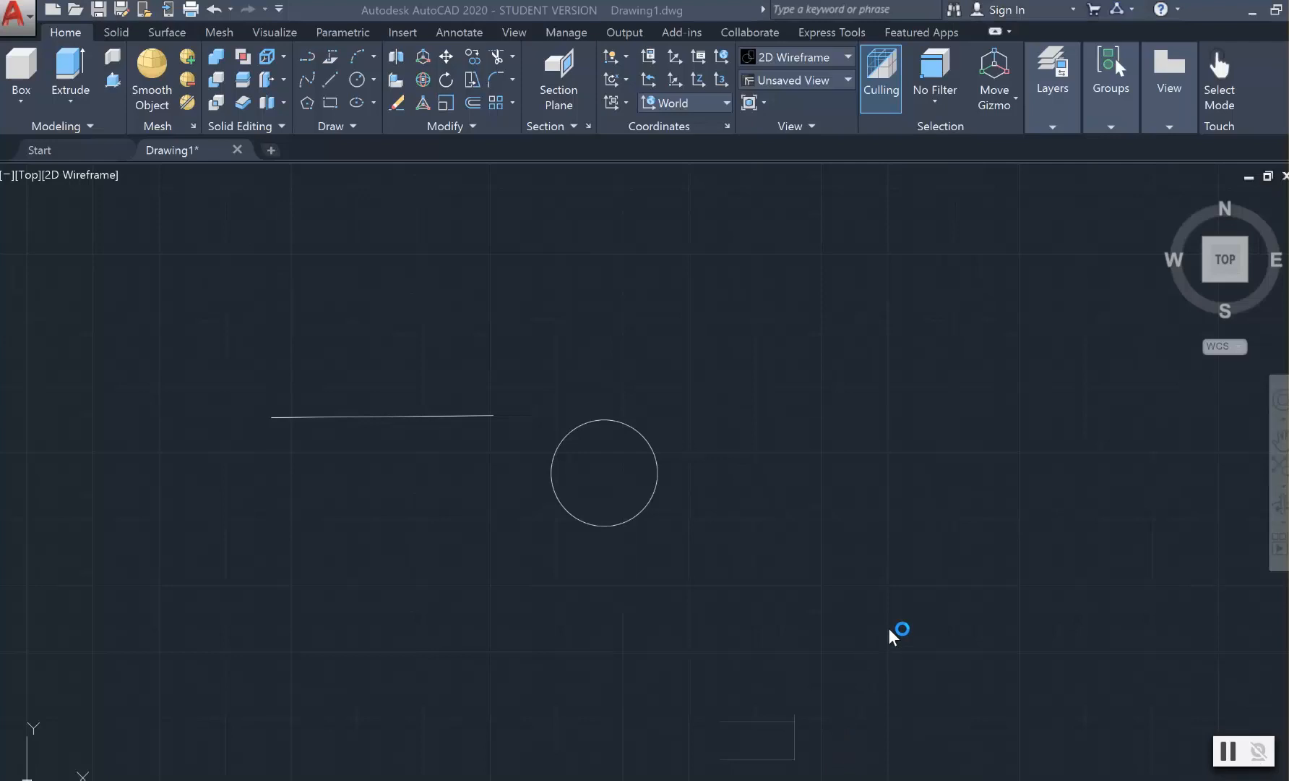
- Pick up the remaining line by its midpoint grip and place it back at its original point
{"action": "left_click", "coordinate": [382, 416]}
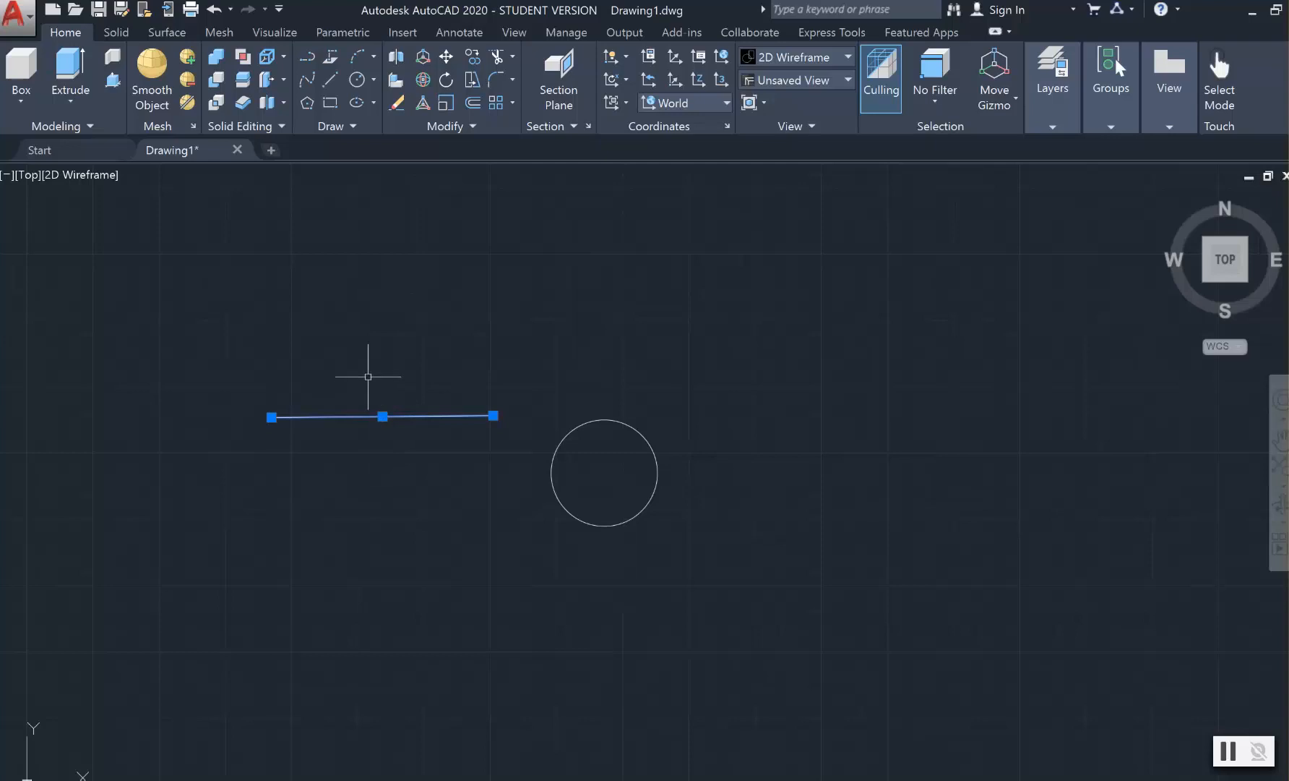
{"action": "left_click", "coordinate": [383, 417]}
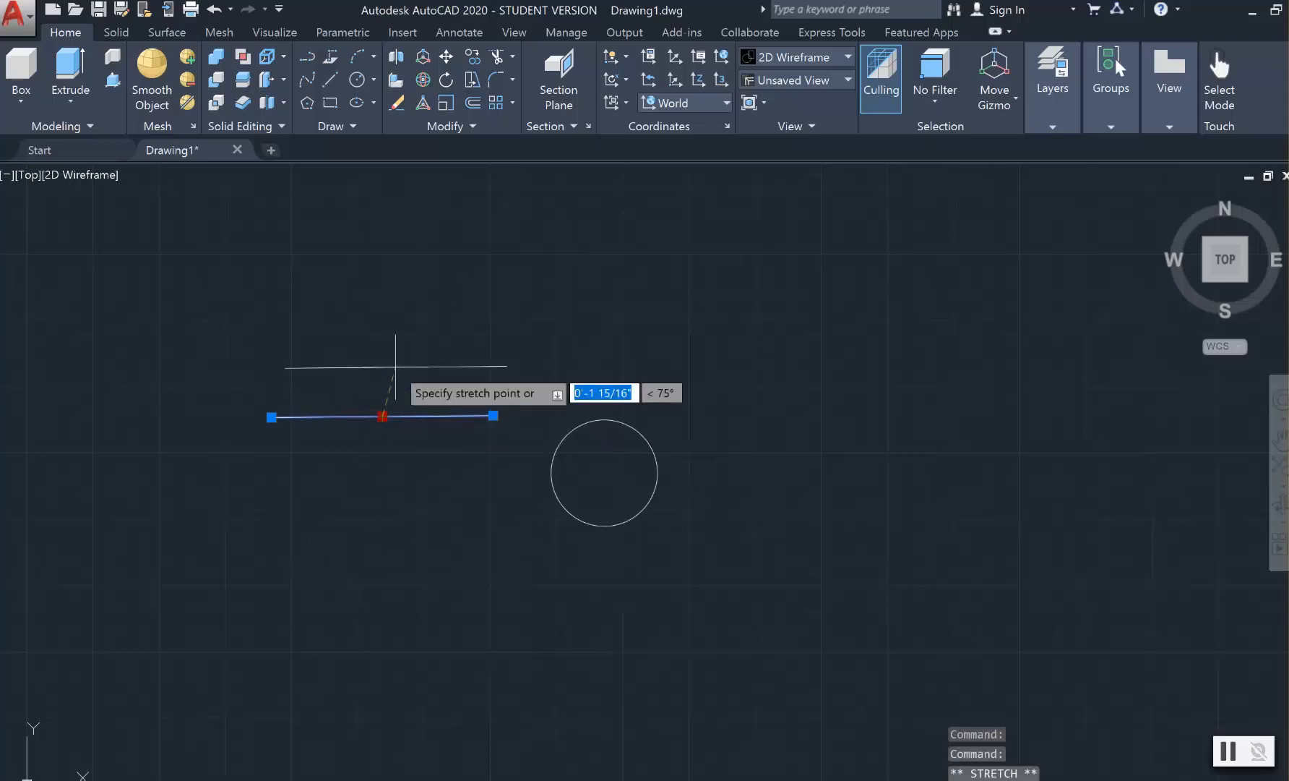
{"action": "left_click", "coordinate": [383, 415]}
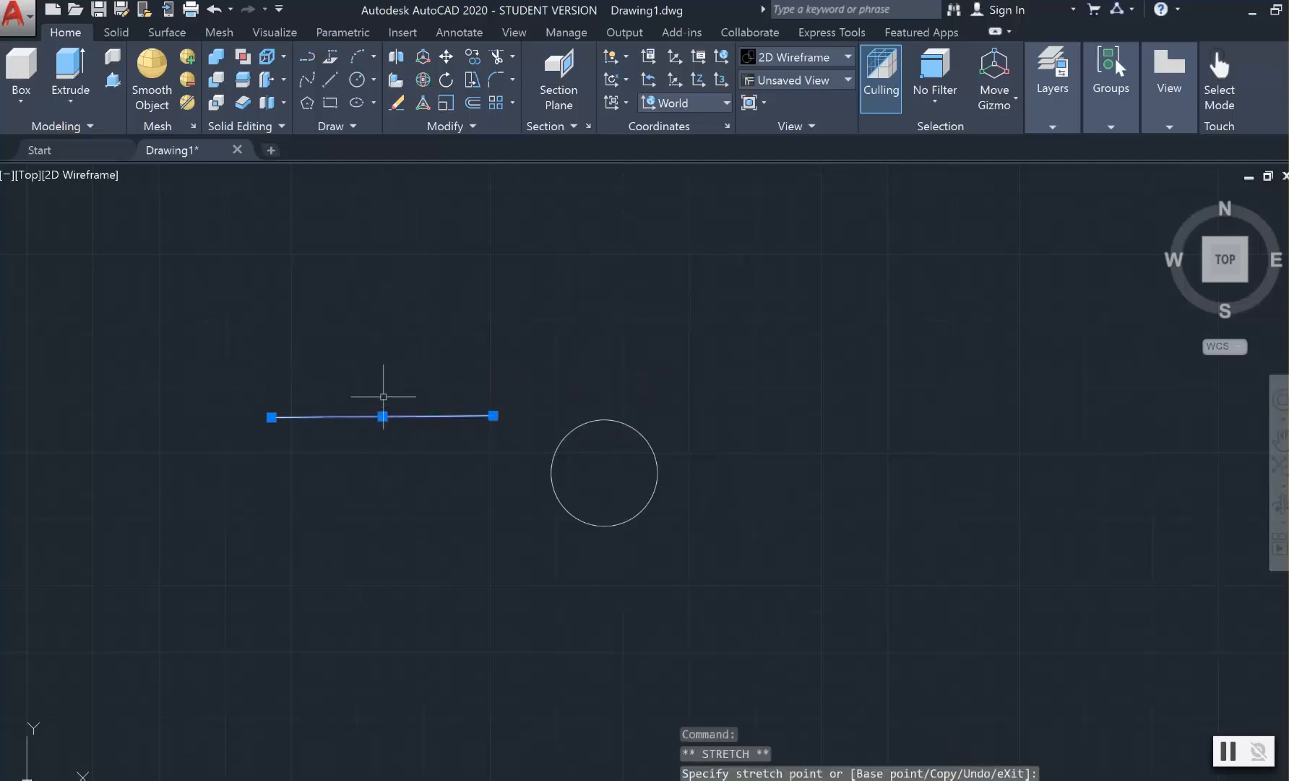
- Move the line repeatedly around the drawing area by its midpoint grip, finally placing it to the upper left of the circle
{"action": "left_click", "coordinate": [383, 417]}
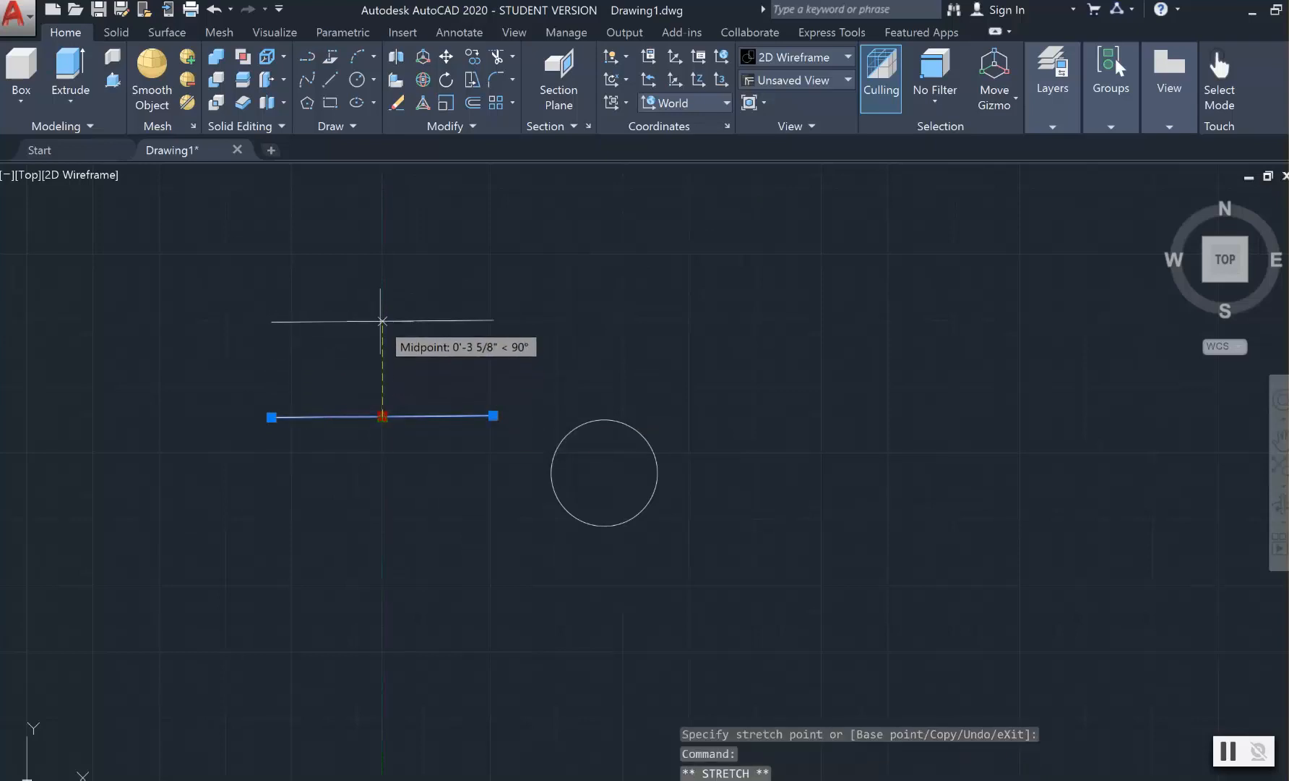
{"action": "left_click", "coordinate": [383, 321]}
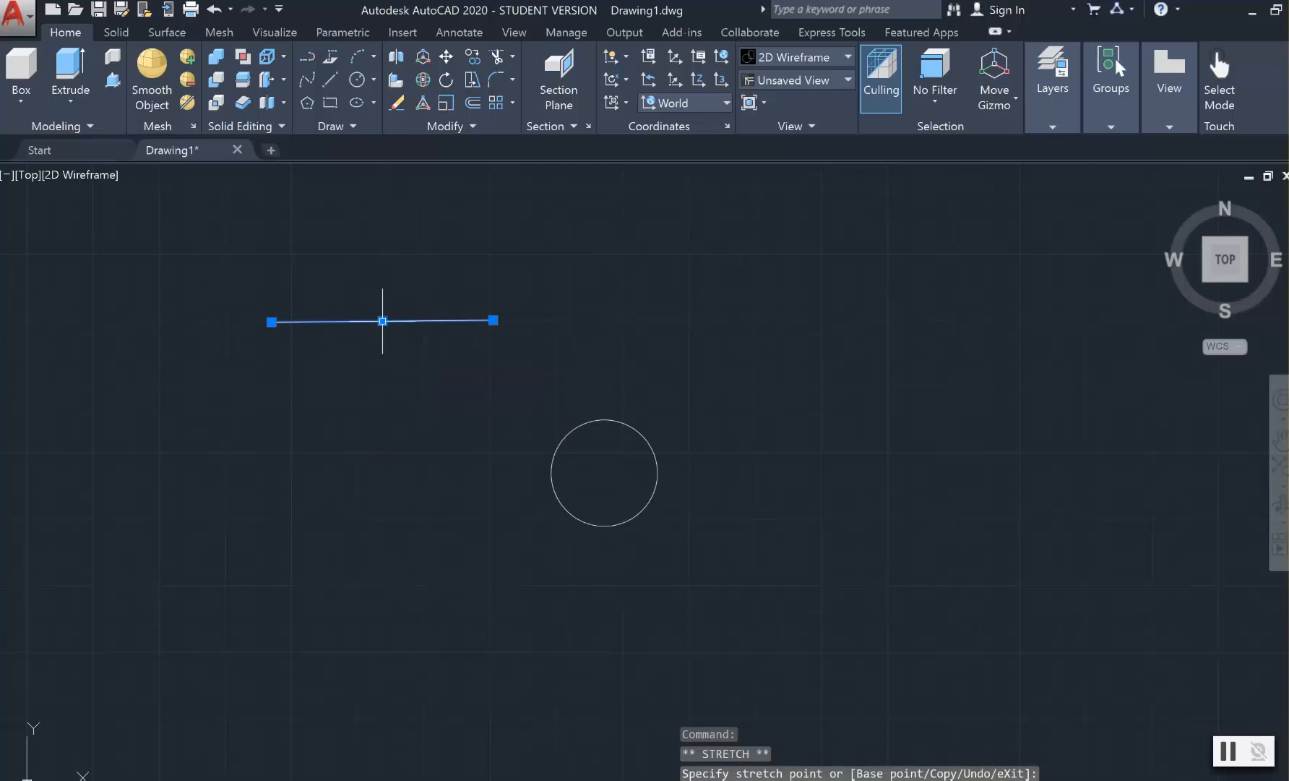
{"action": "left_click", "coordinate": [383, 320]}
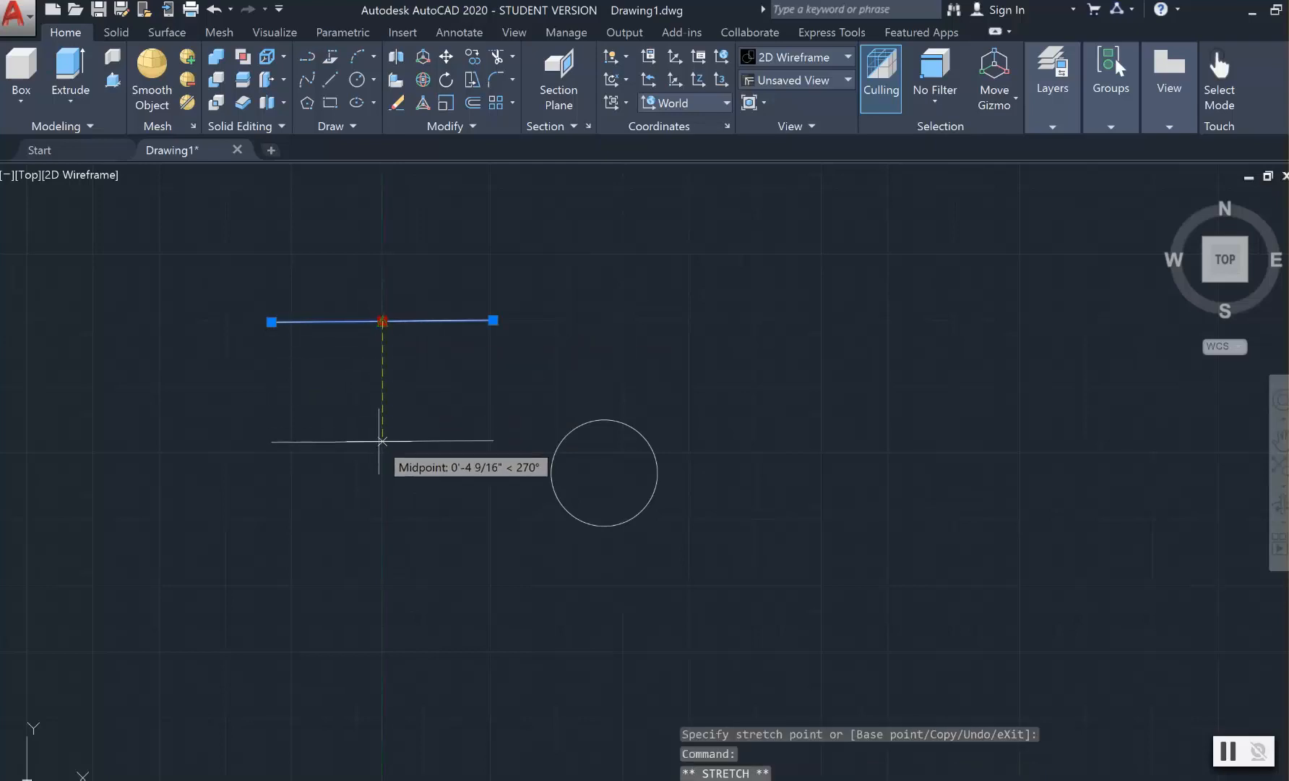
{"action": "left_click", "coordinate": [382, 441]}
{"action": "left_click", "coordinate": [382, 441]}
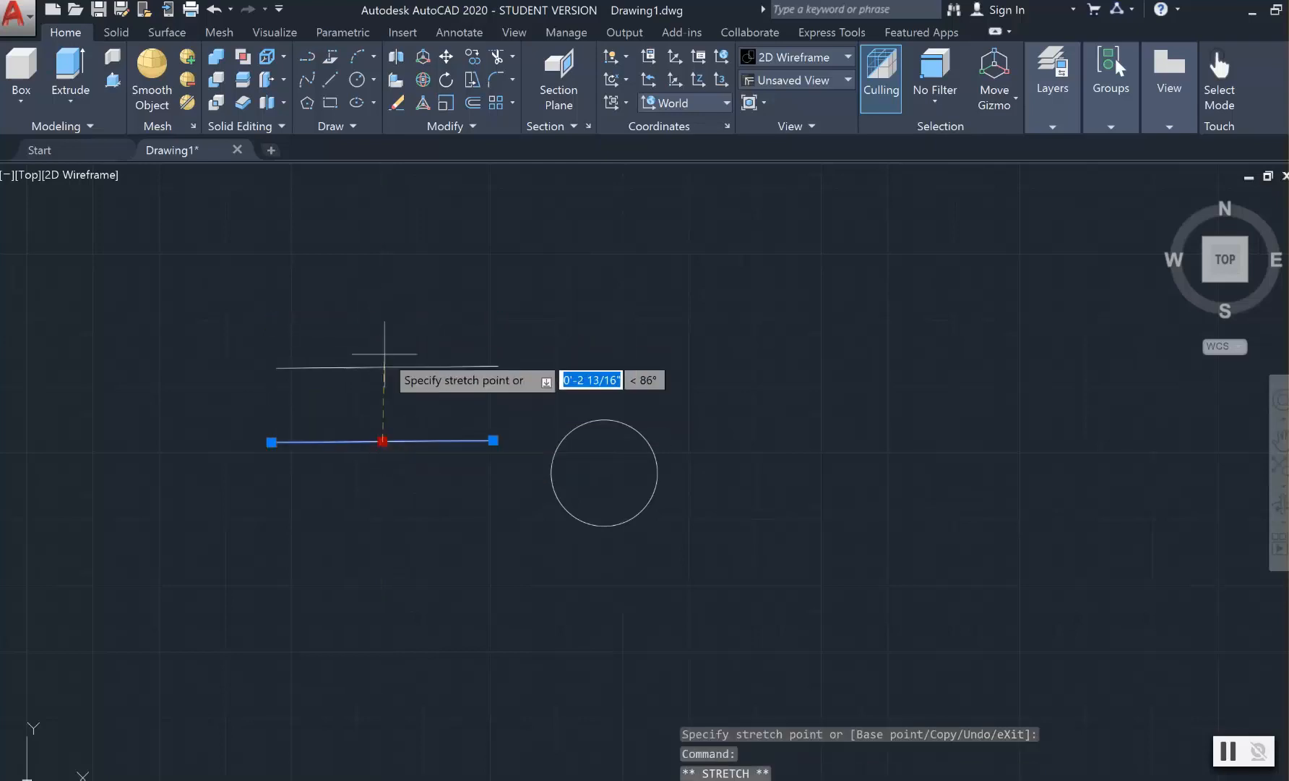
{"action": "left_click", "coordinate": [382, 292]}
{"action": "left_click", "coordinate": [382, 292]}
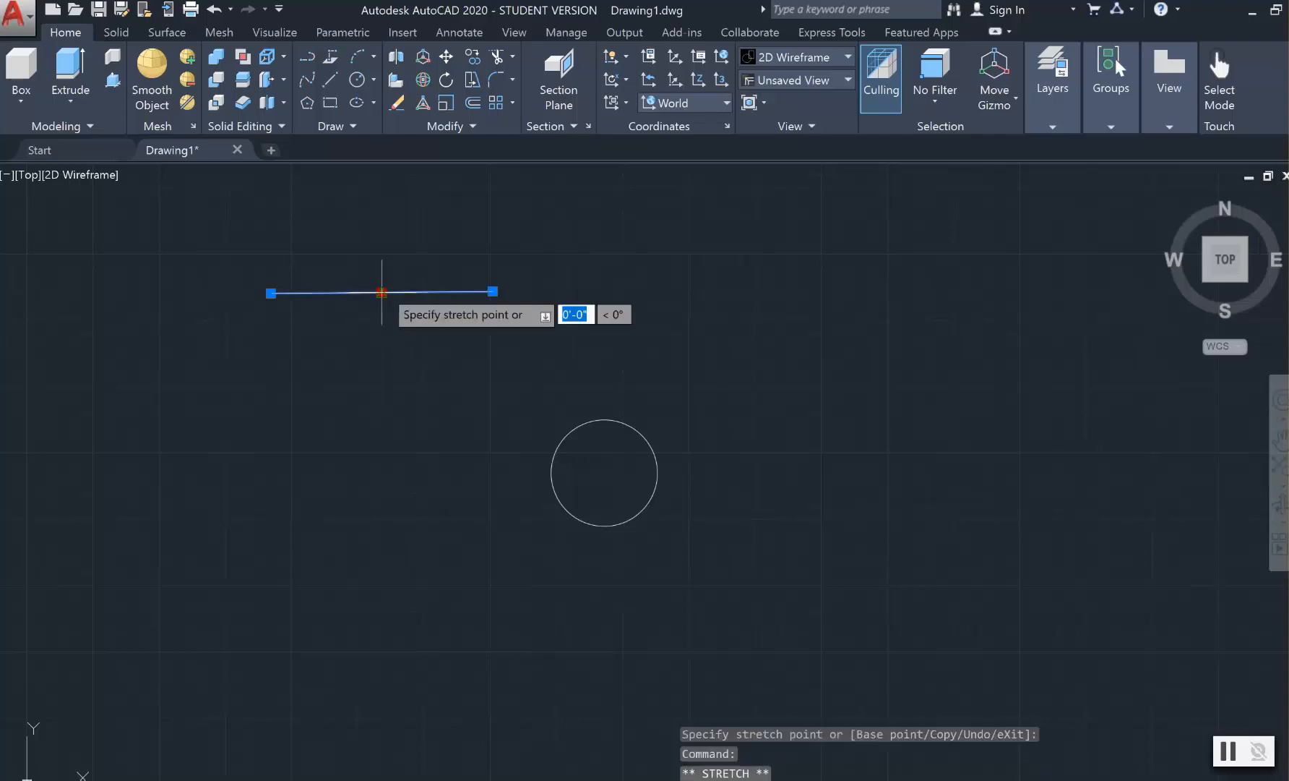
{"action": "left_click", "coordinate": [510, 399]}
{"action": "left_click", "coordinate": [511, 399]}
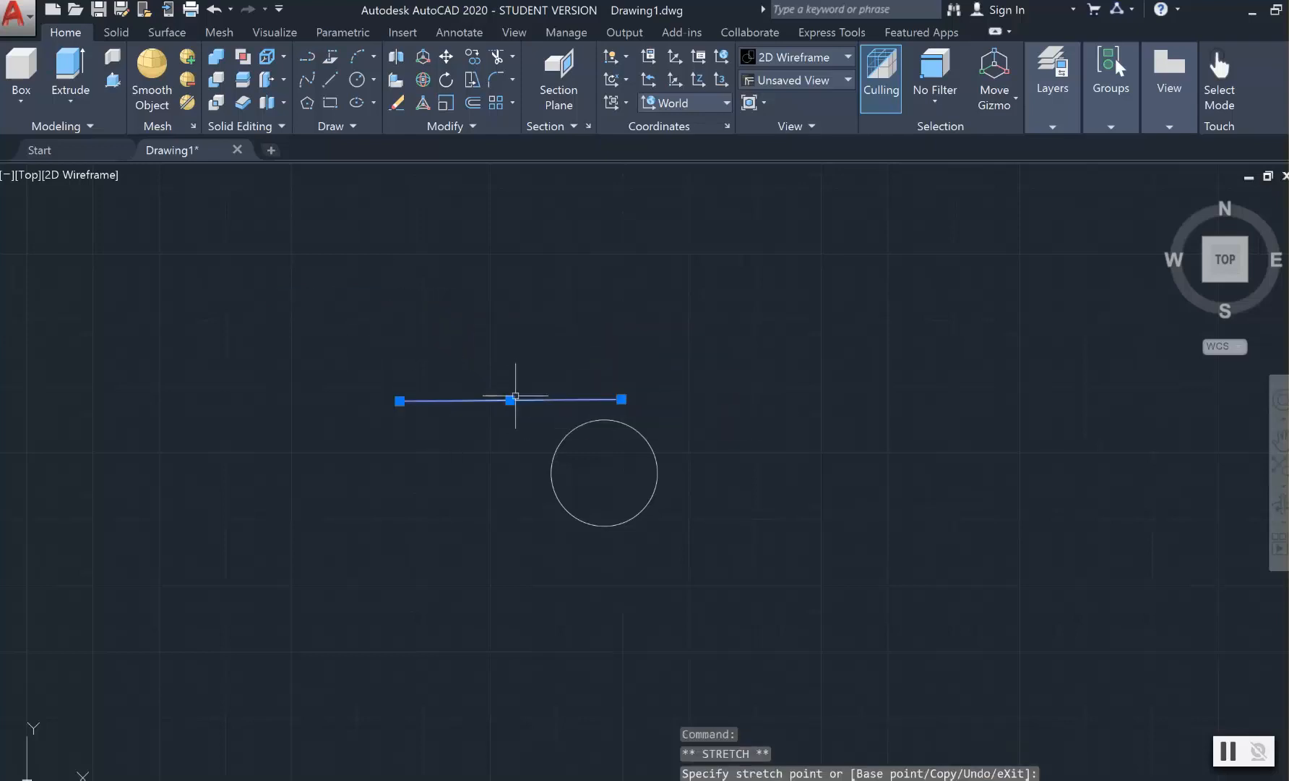
{"action": "left_click", "coordinate": [308, 283]}
{"action": "left_click", "coordinate": [307, 283]}
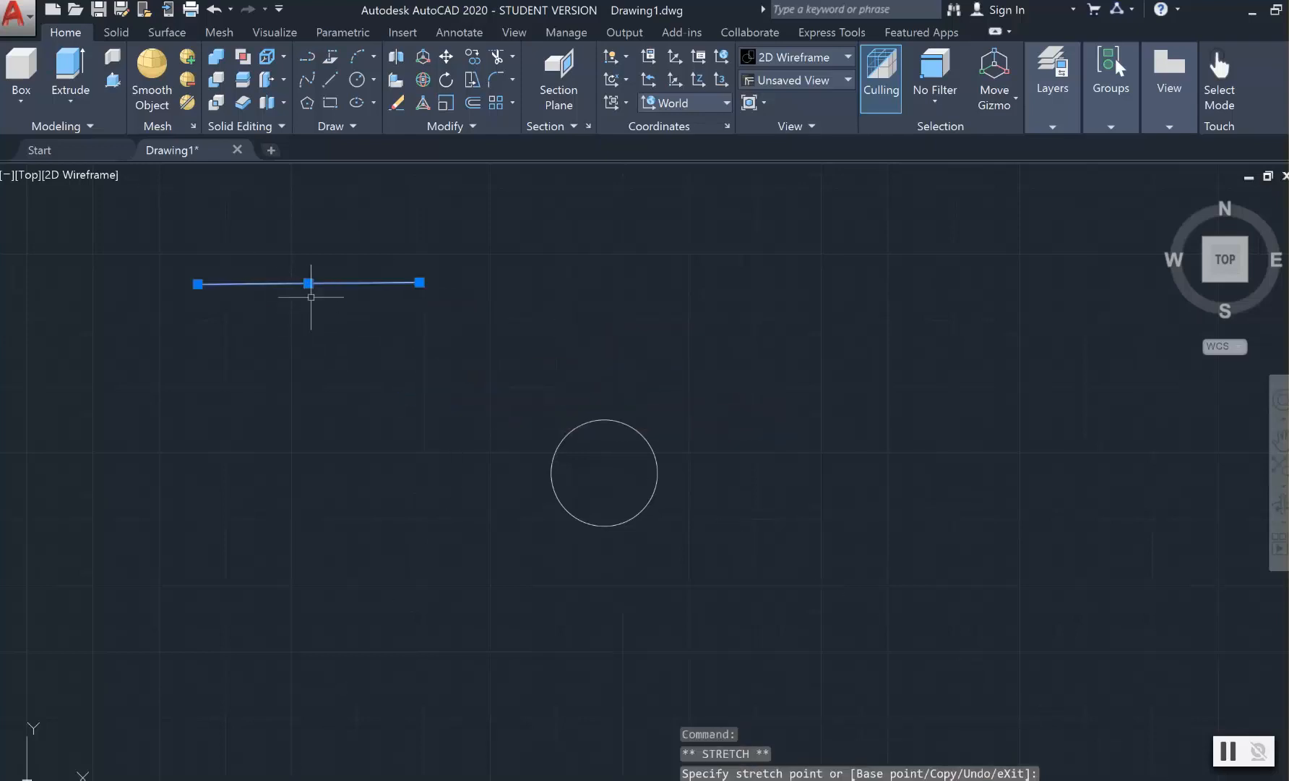
{"action": "left_click", "coordinate": [305, 435]}
{"action": "left_click", "coordinate": [304, 435]}
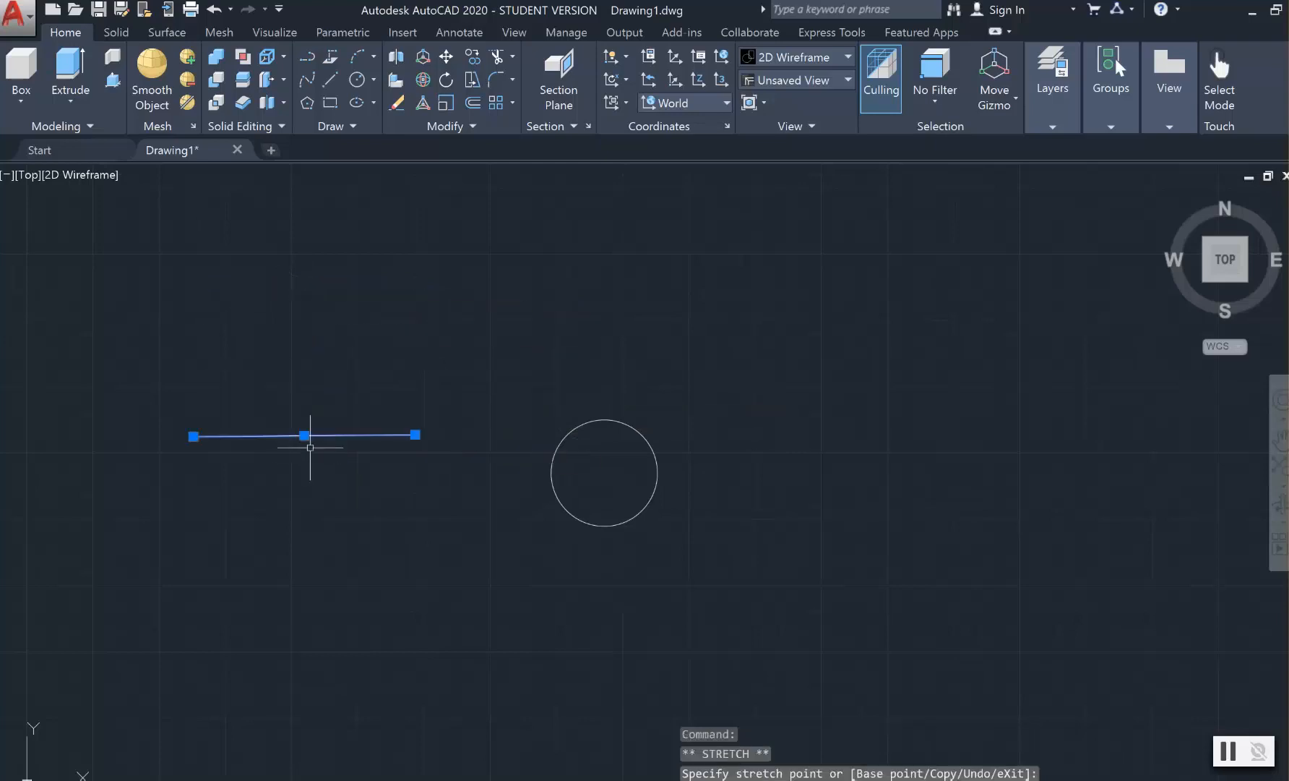
{"action": "left_click", "coordinate": [304, 435]}
{"action": "left_click", "coordinate": [392, 277]}
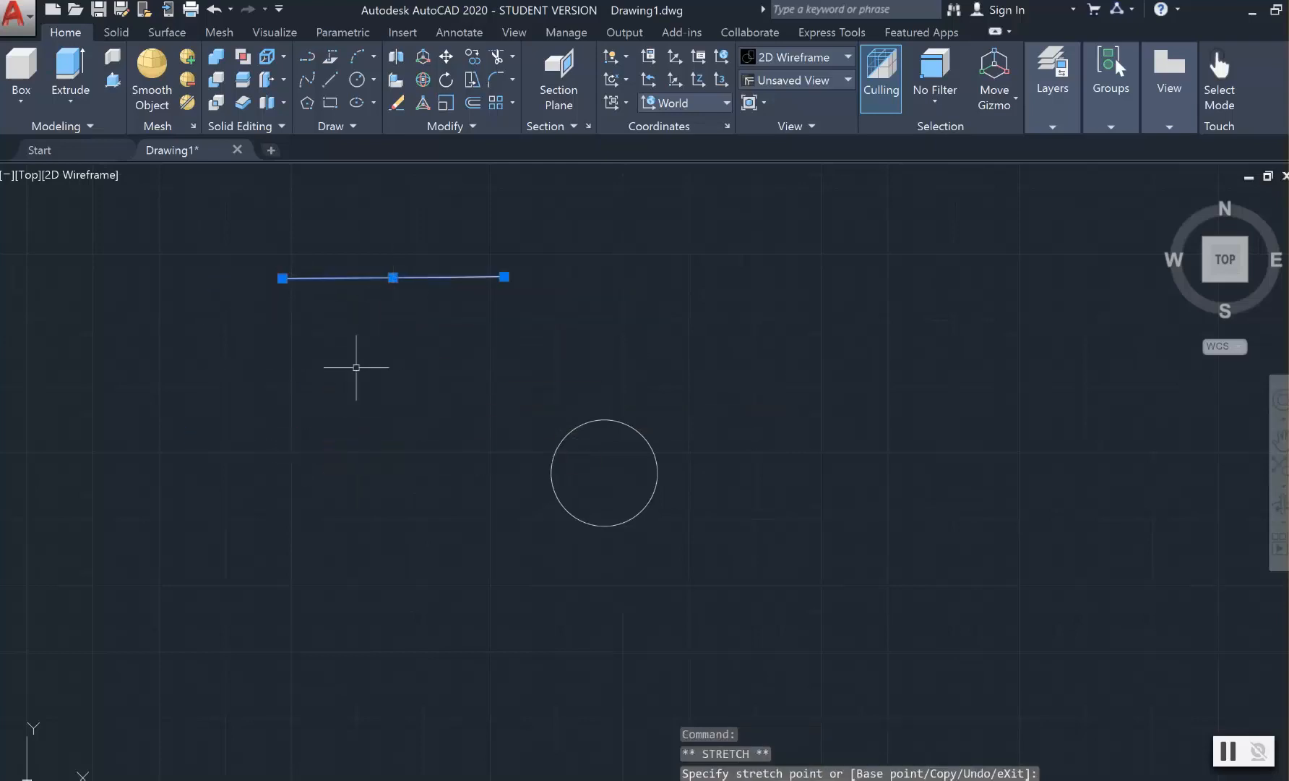
{"action": "left_click", "coordinate": [393, 277]}
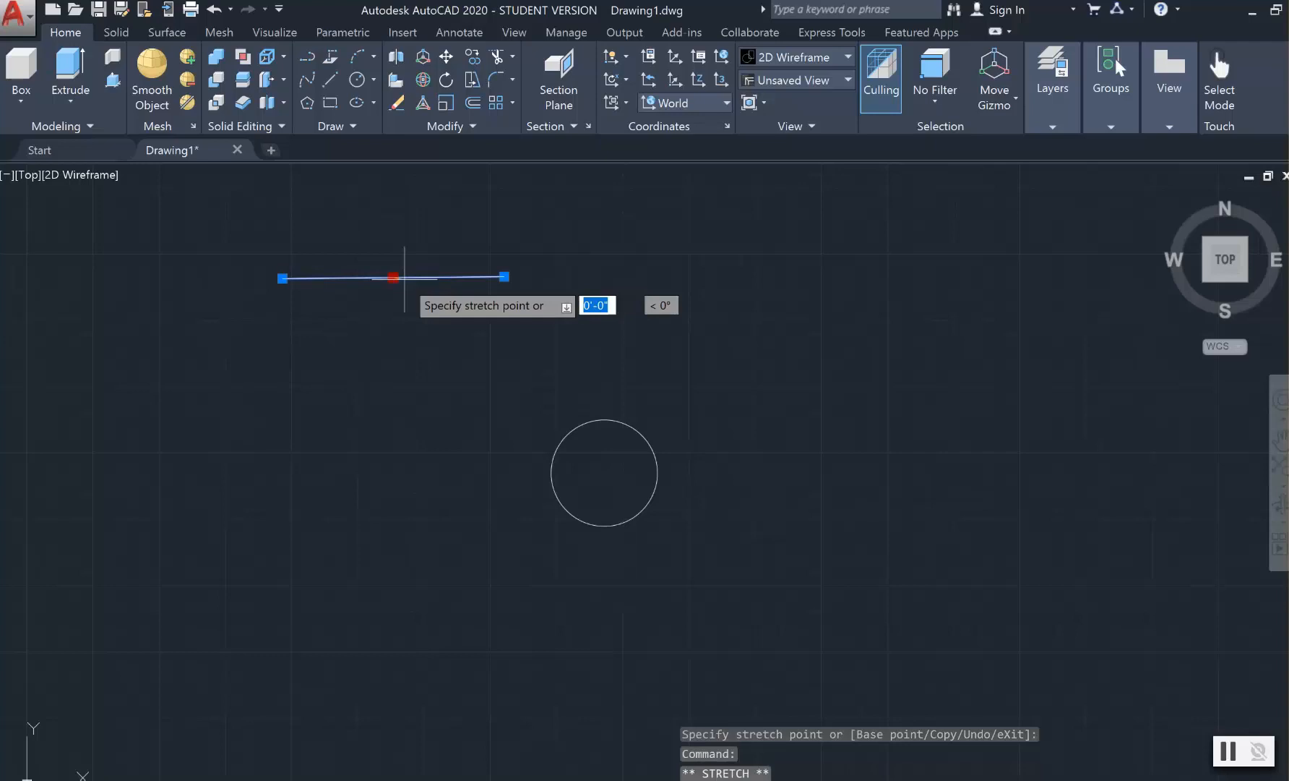
{"action": "left_click", "coordinate": [489, 295]}
{"action": "left_click", "coordinate": [488, 295]}
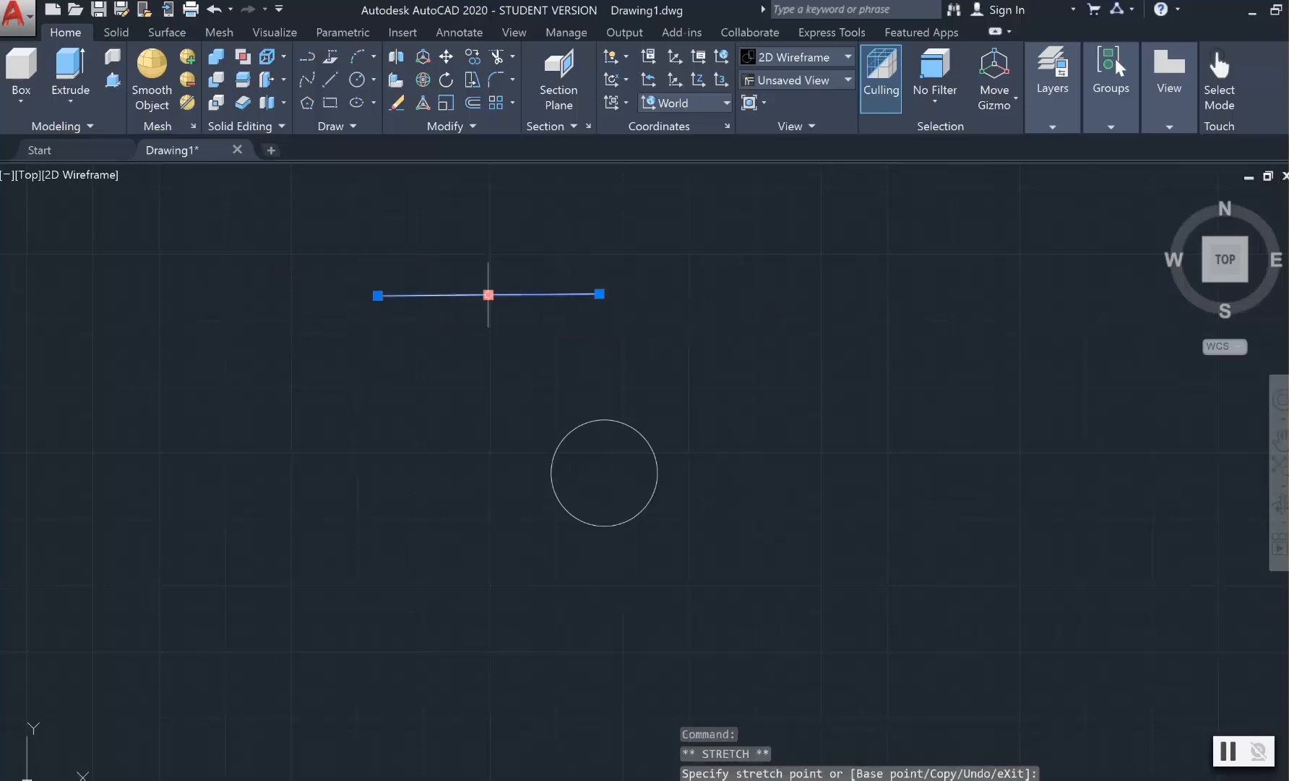
{"action": "left_click", "coordinate": [488, 224]}
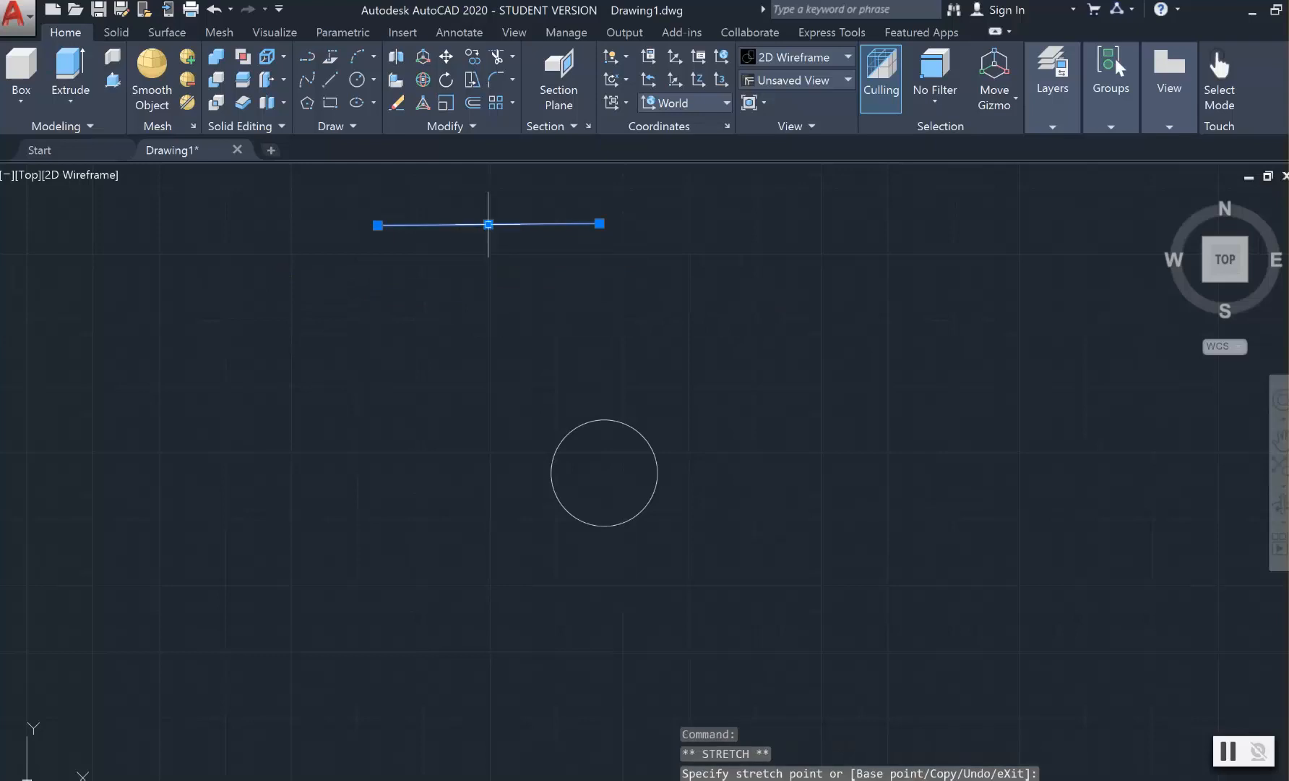
{"action": "left_click", "coordinate": [488, 224]}
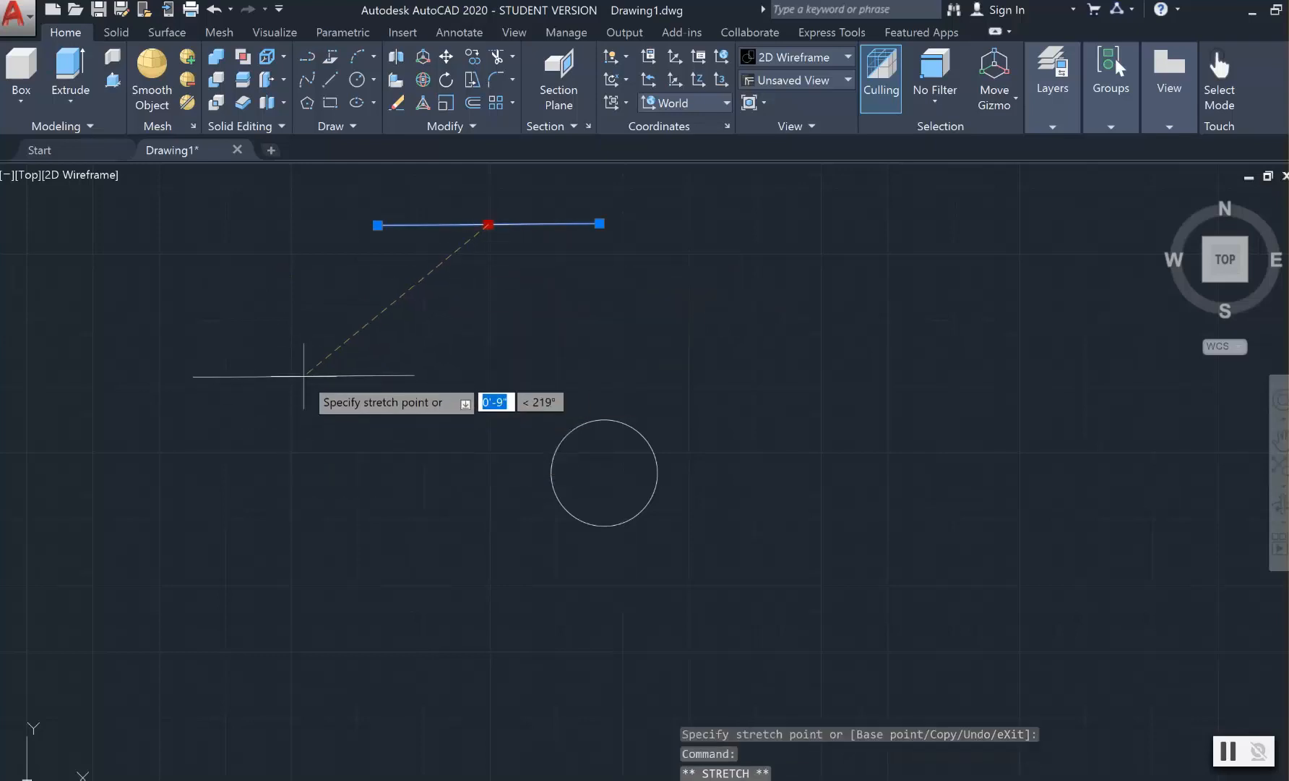
{"action": "left_click", "coordinate": [305, 374]}
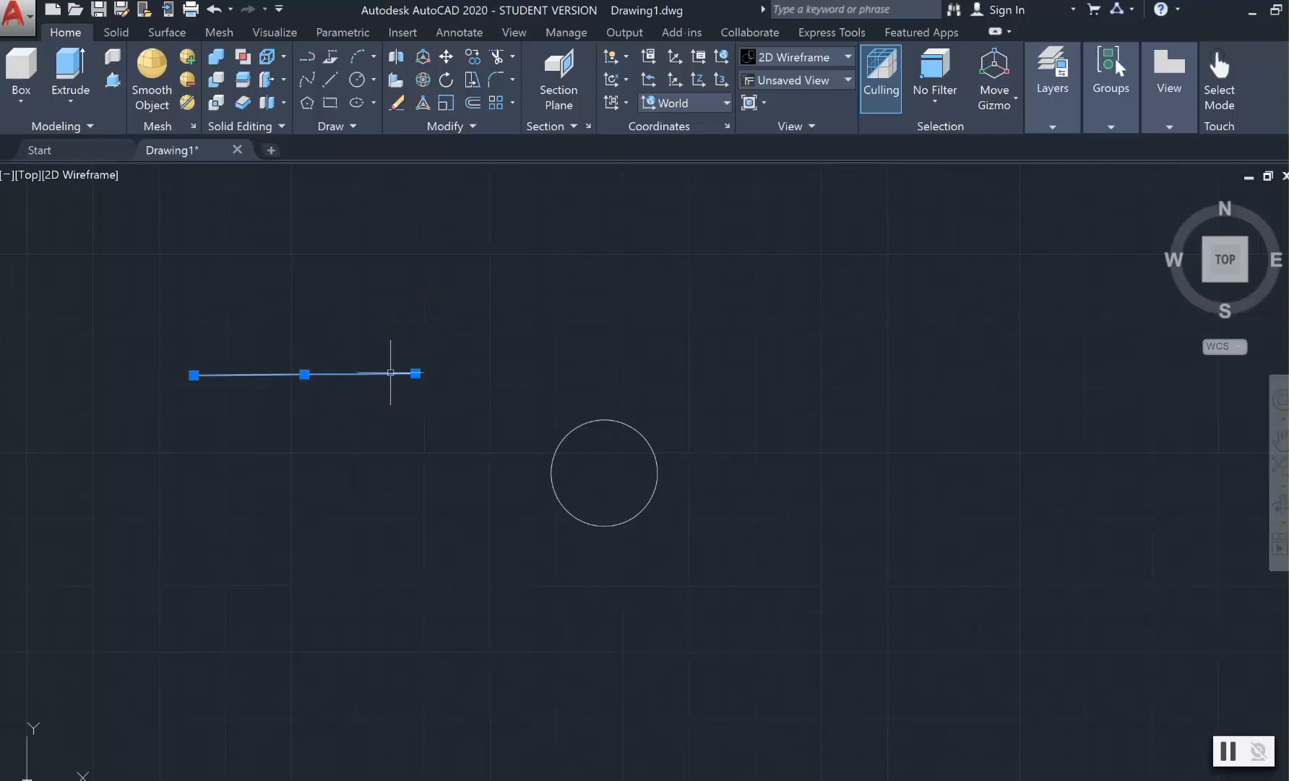
- Stretch the line's right endpoint horizontally until it sits above the circle's right edge, about doubling the line's length
{"action": "mouse_move", "coordinate": [418, 373]}
{"action": "mouse_move", "coordinate": [193, 375]}
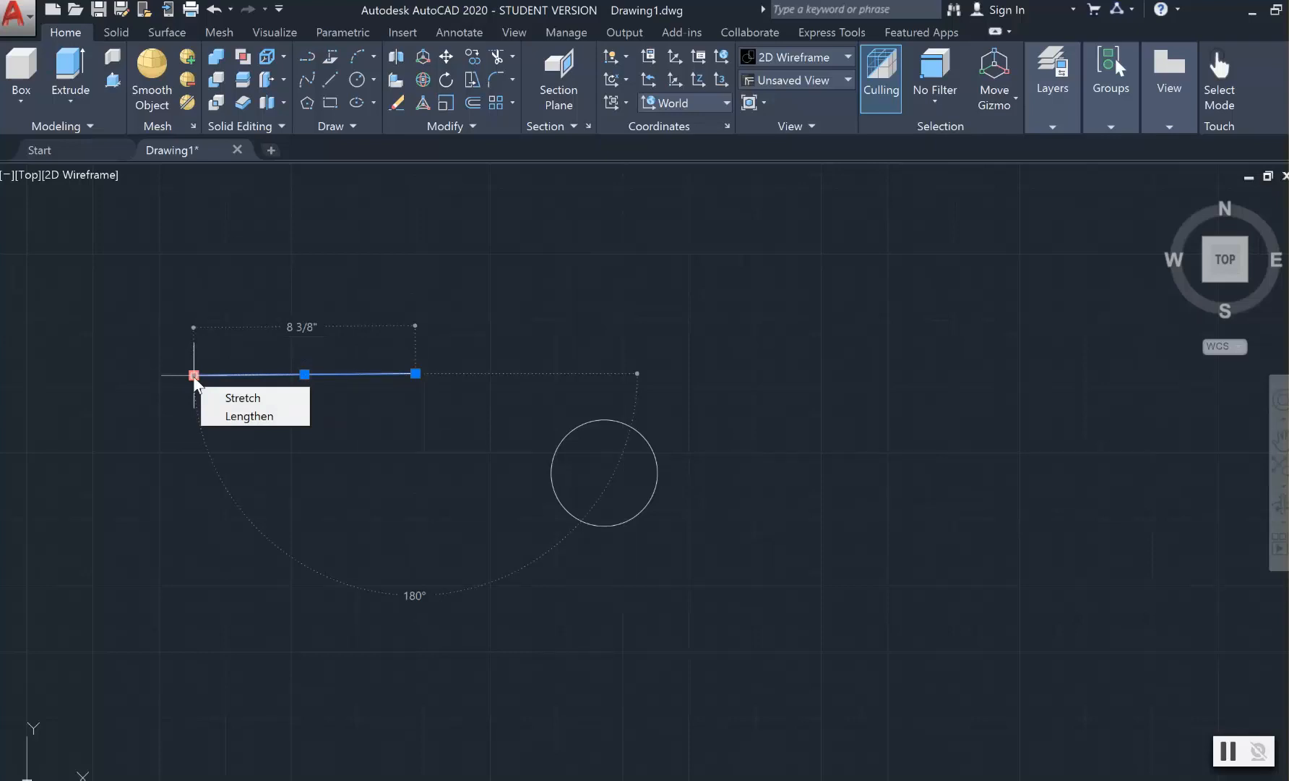
{"action": "left_click", "coordinate": [416, 375]}
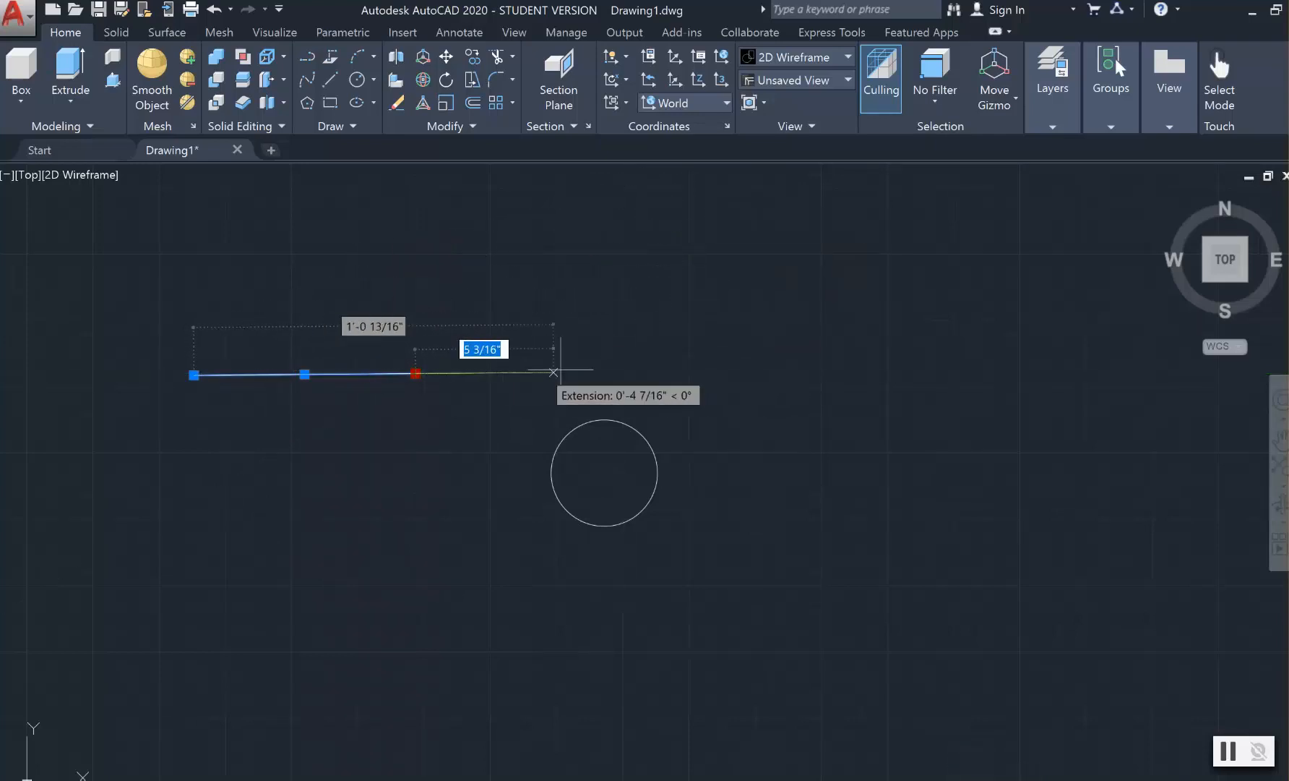
{"action": "left_click", "coordinate": [640, 372]}
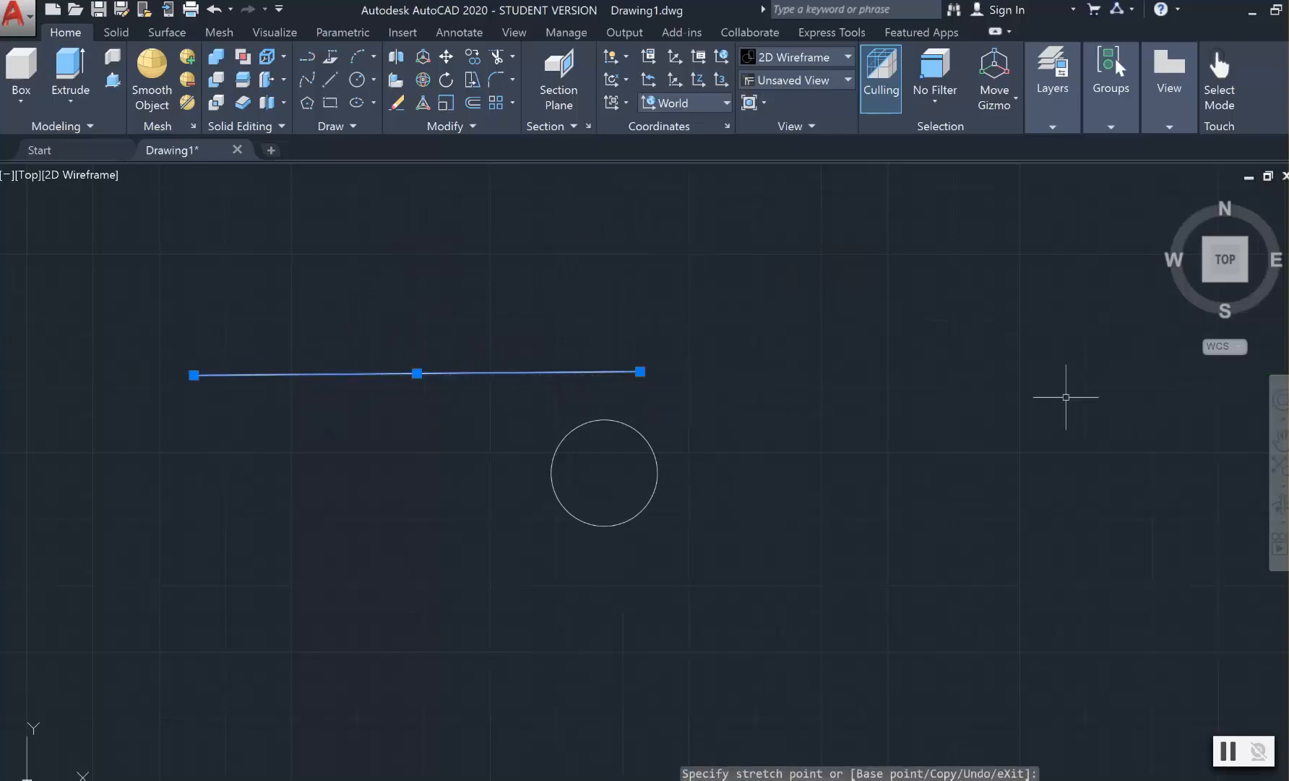
- Stretch the line's left endpoint inward and back outward, making the line about 1'-6" long with its right endpoint at the same point
{"action": "left_click", "coordinate": [194, 374]}
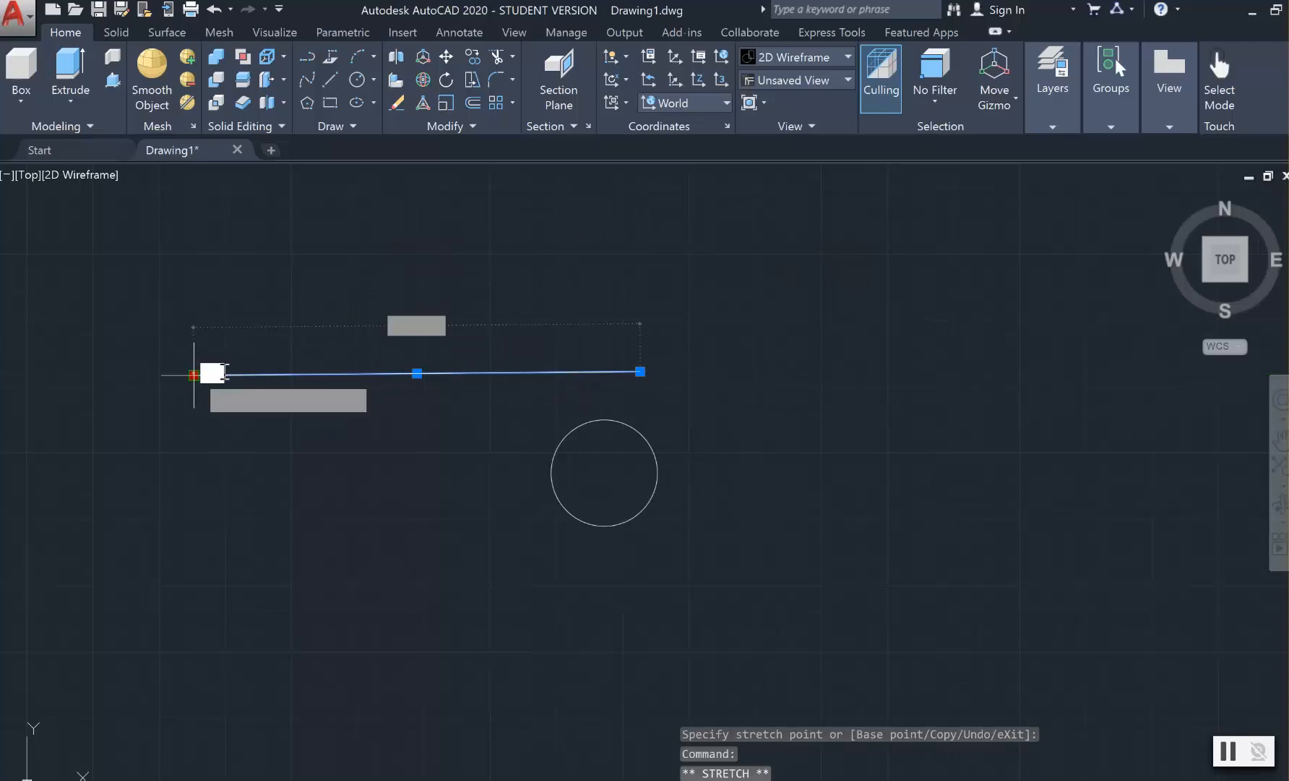
{"action": "left_click", "coordinate": [297, 373]}
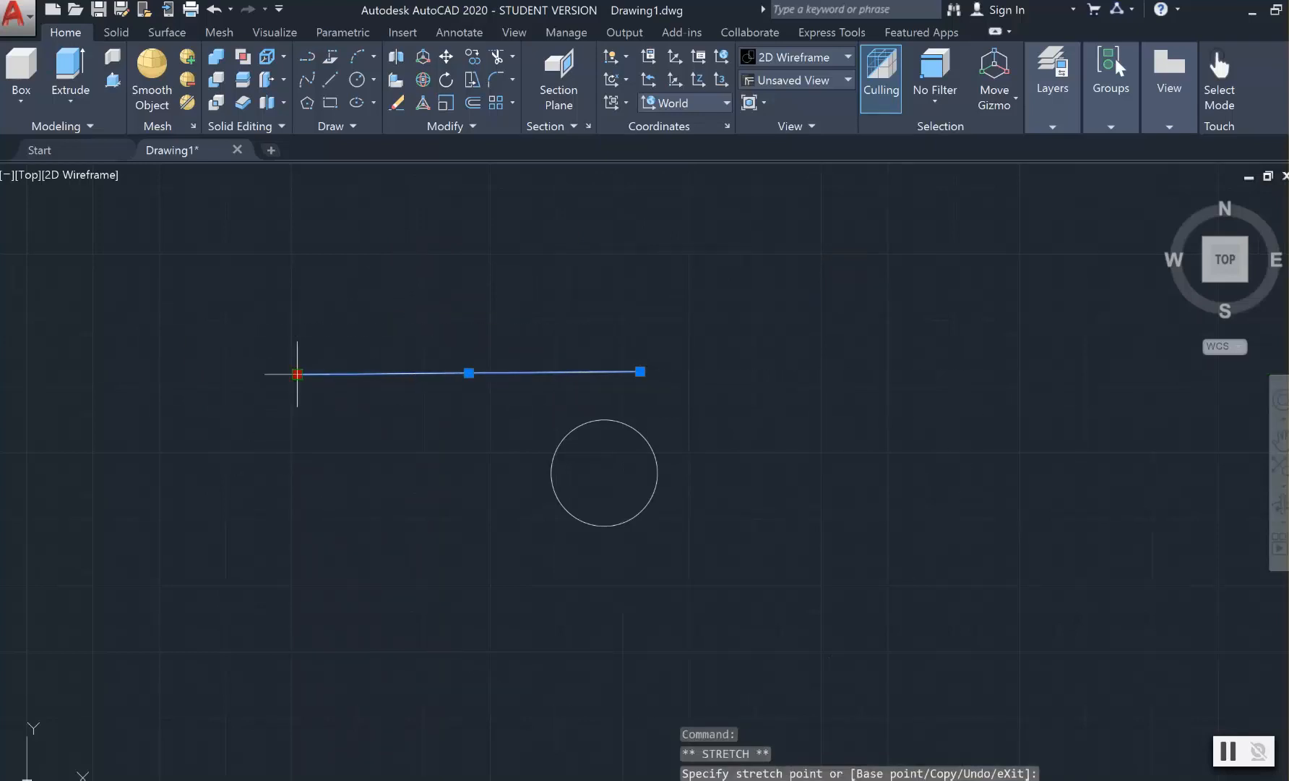
{"action": "left_click", "coordinate": [297, 374]}
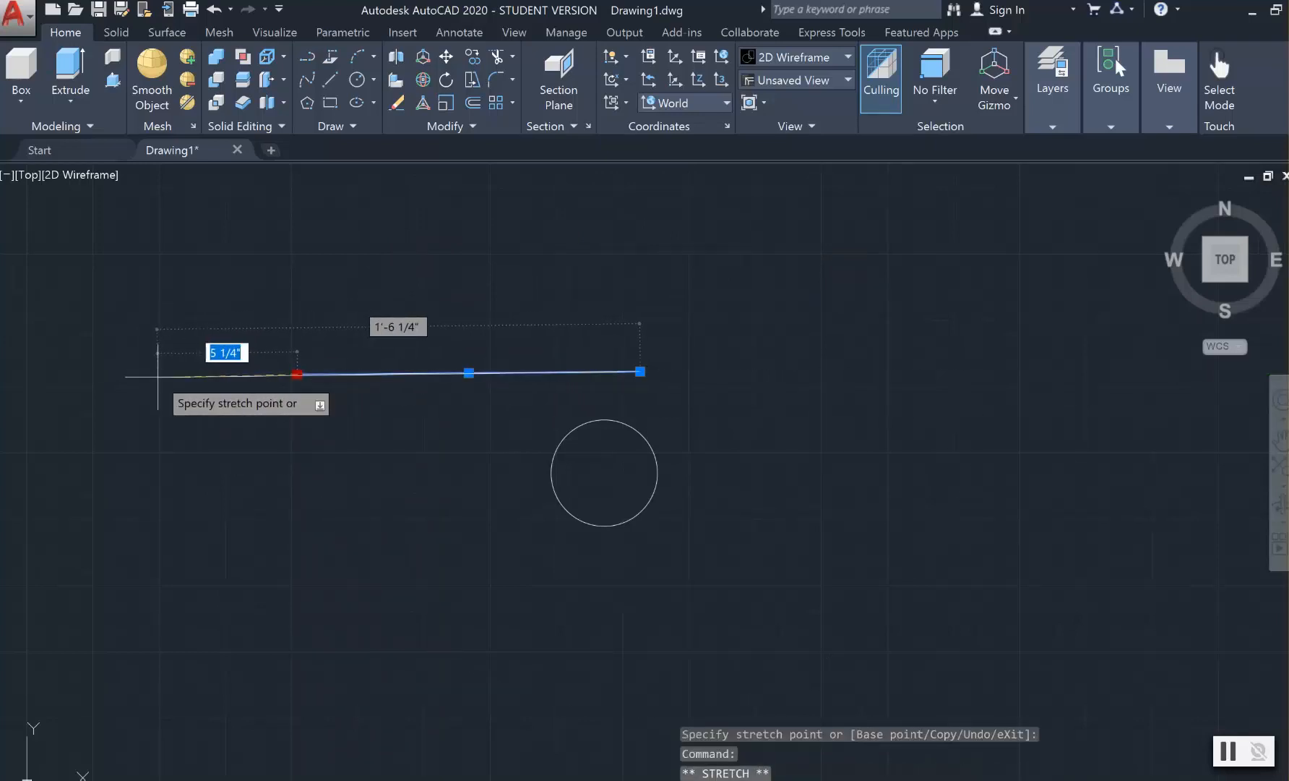
{"action": "left_click", "coordinate": [158, 377]}
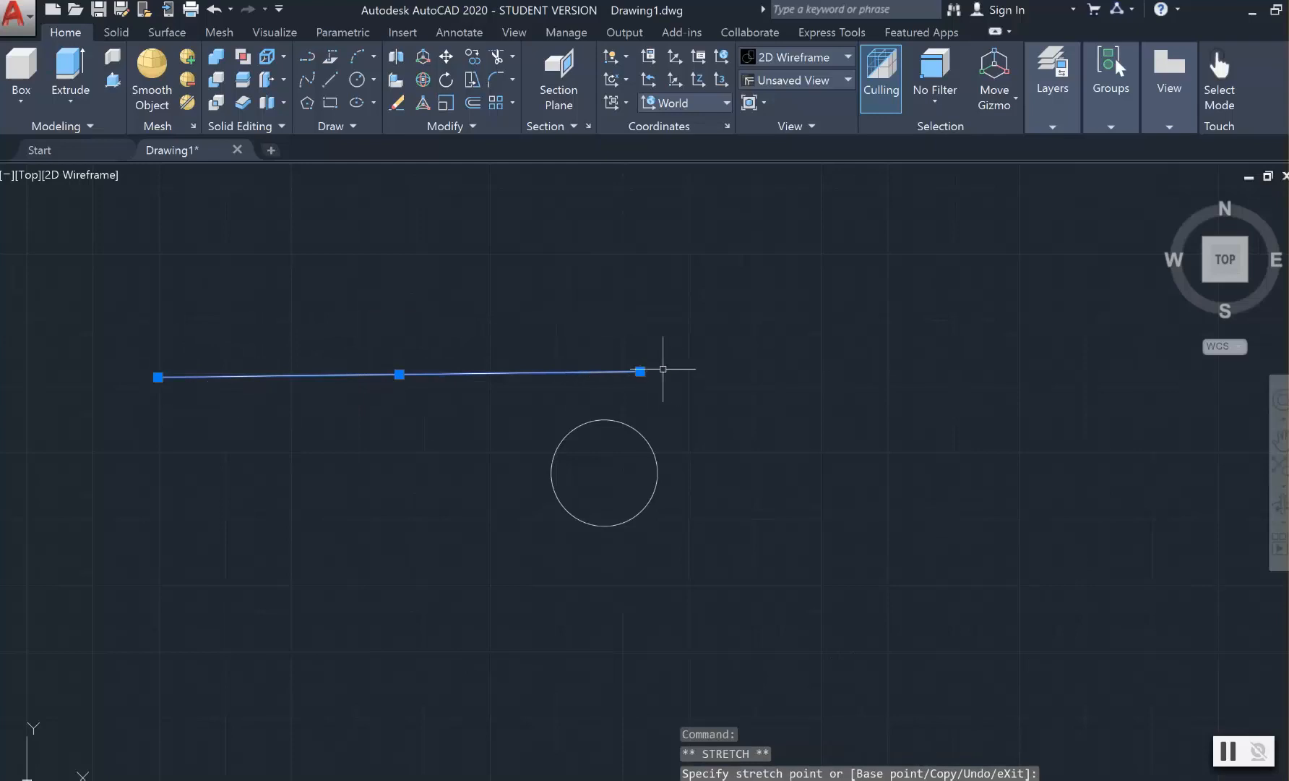
{"action": "left_click", "coordinate": [641, 372]}
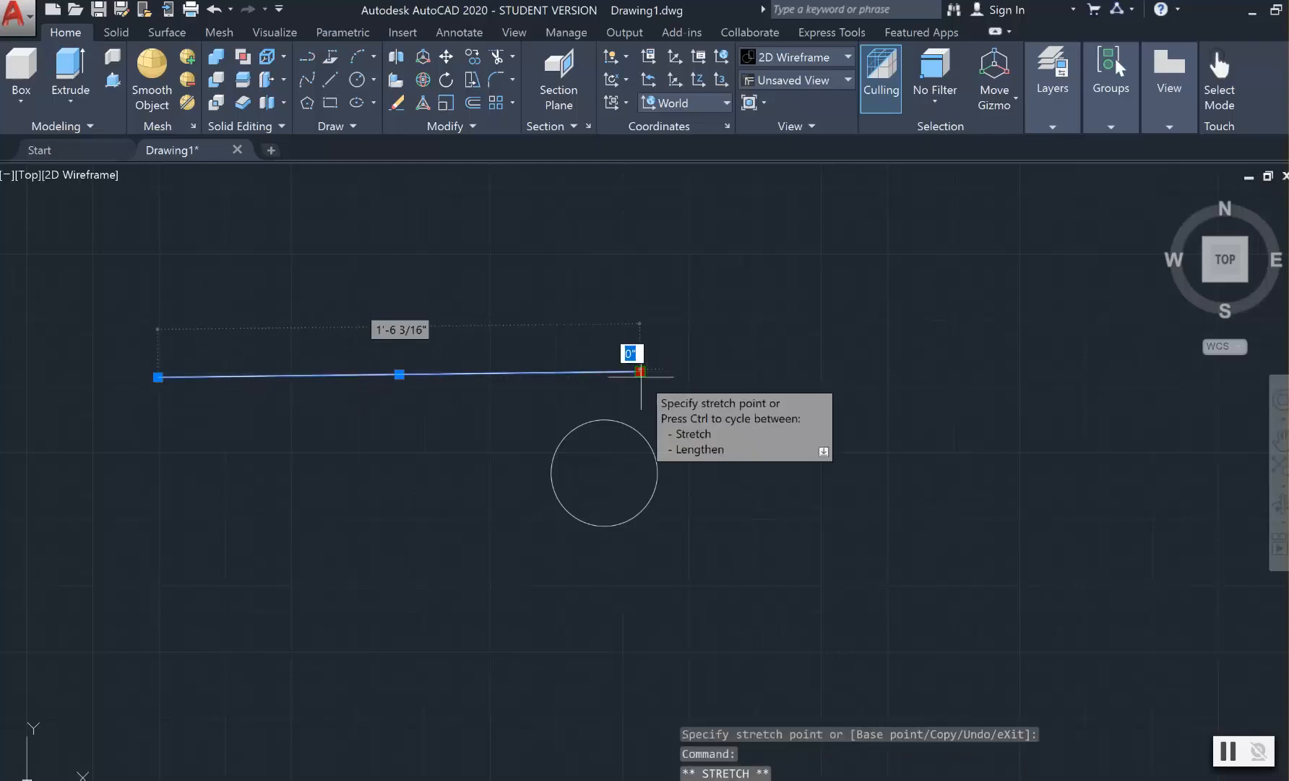
{"action": "left_click", "coordinate": [641, 372]}
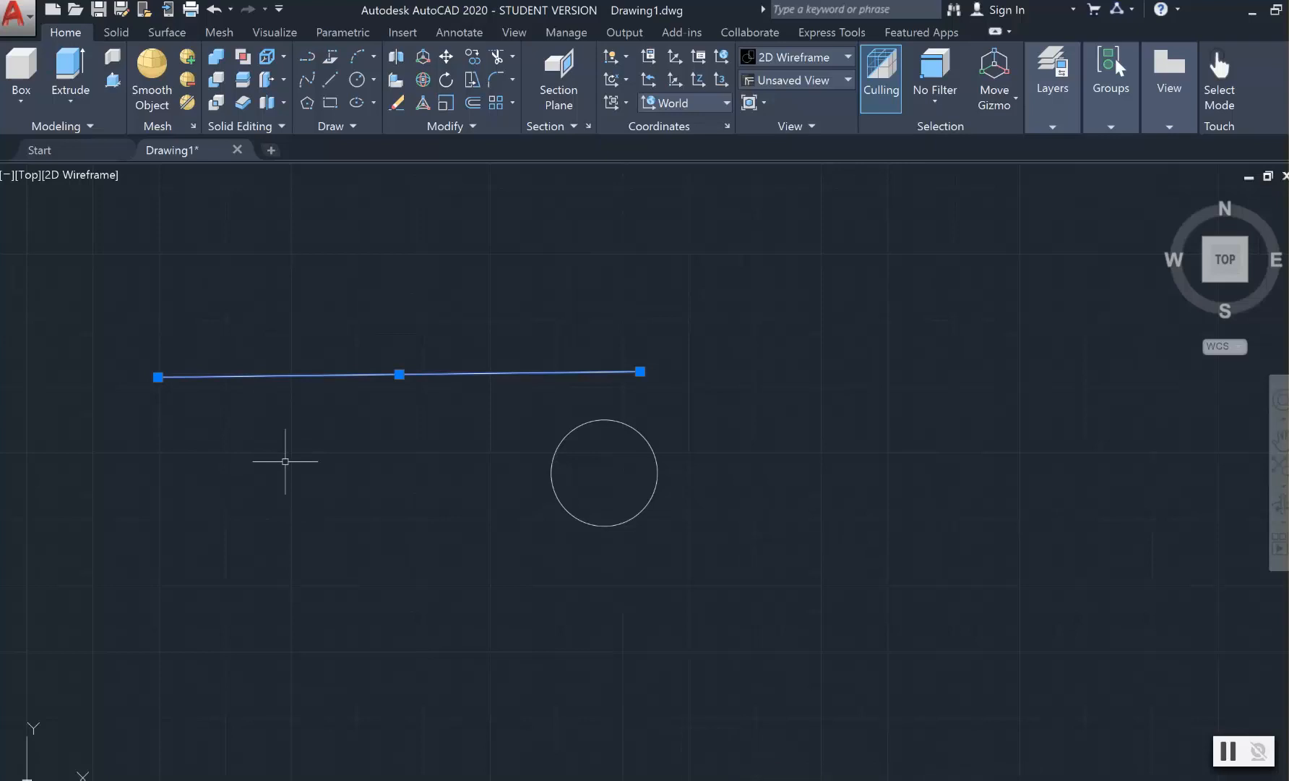
- Delete the selected line and undo the deletion
{"action": "key", "text": "Delete"}
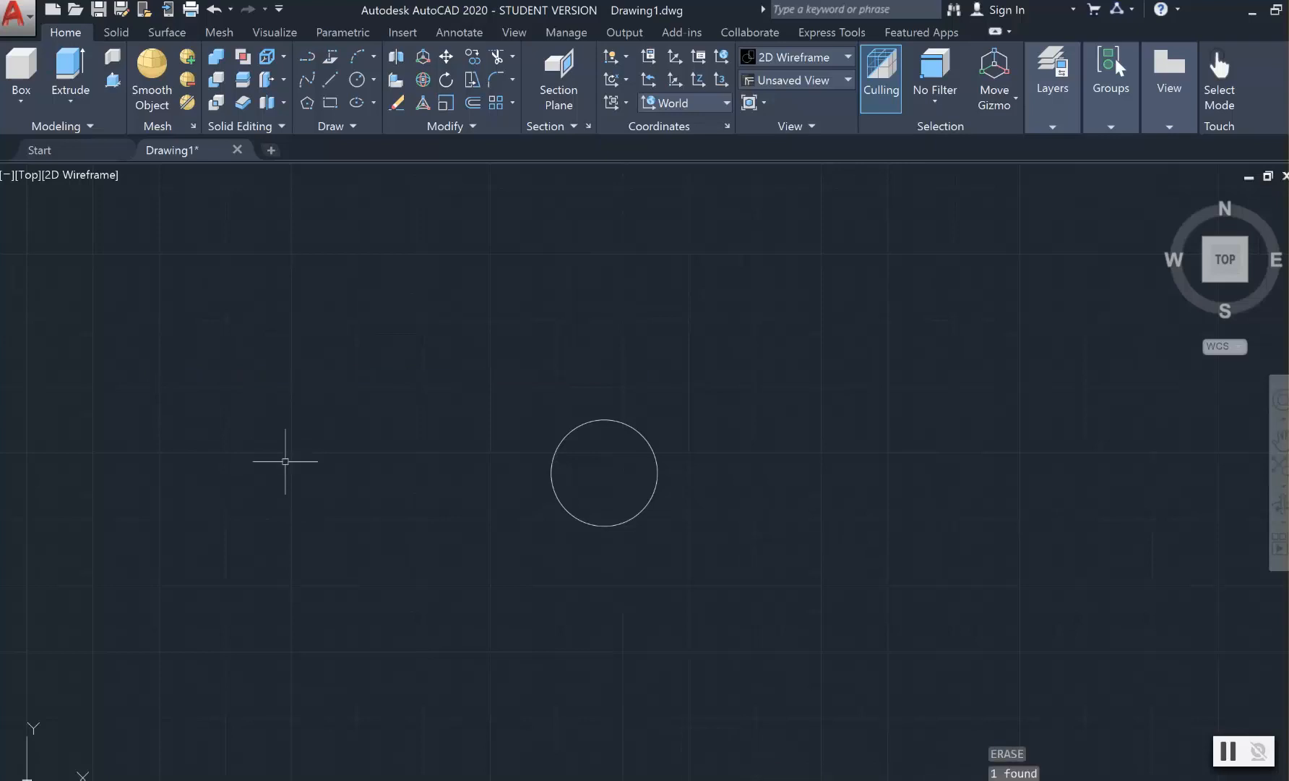
{"action": "left_click", "coordinate": [217, 9]}
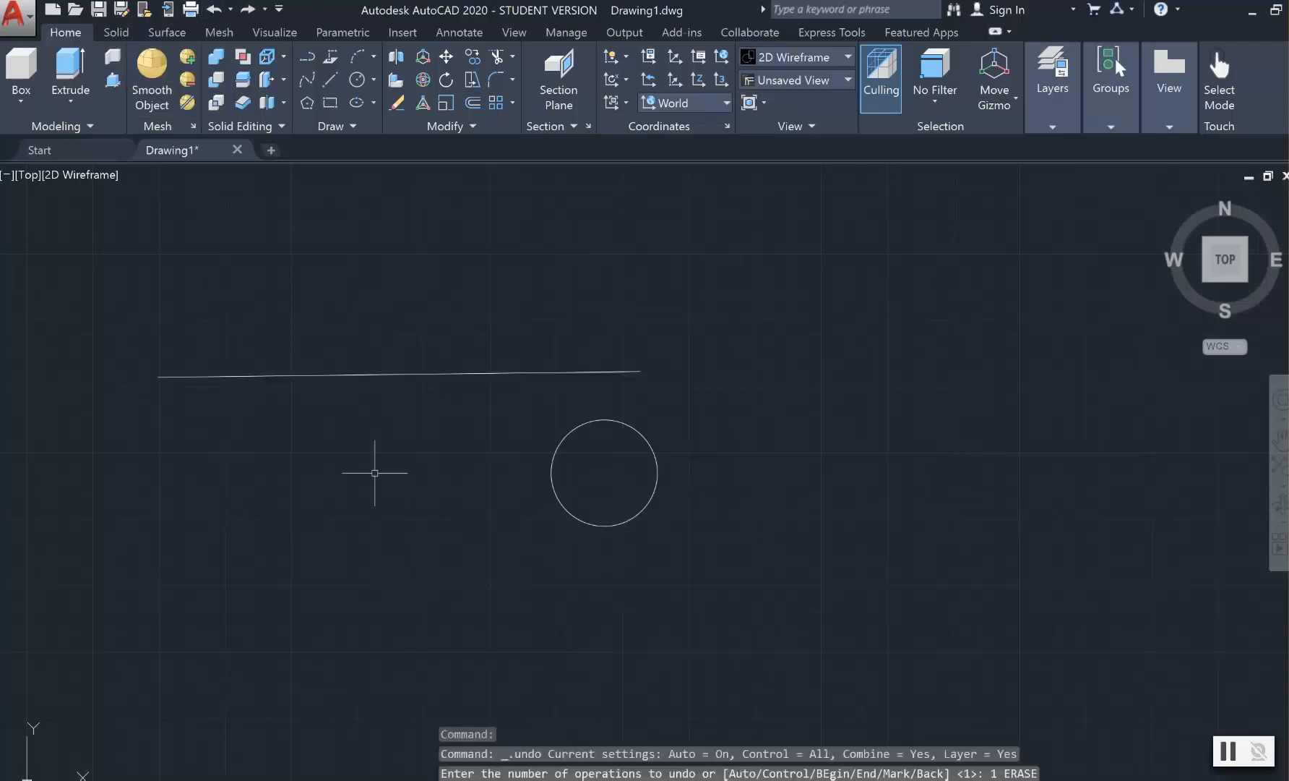
- Select the line above the circle and clear the selection without editing it
{"action": "left_click", "coordinate": [399, 373]}
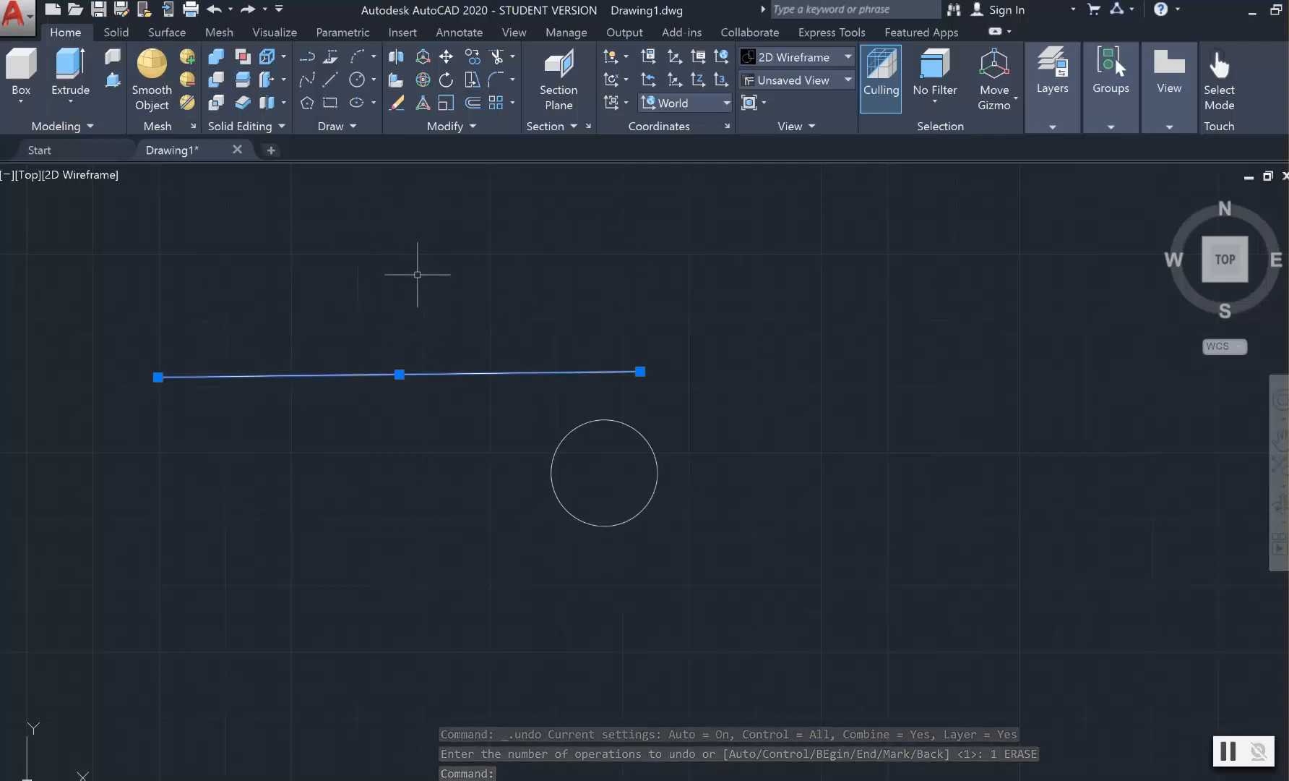
{"action": "left_click", "coordinate": [418, 274]}
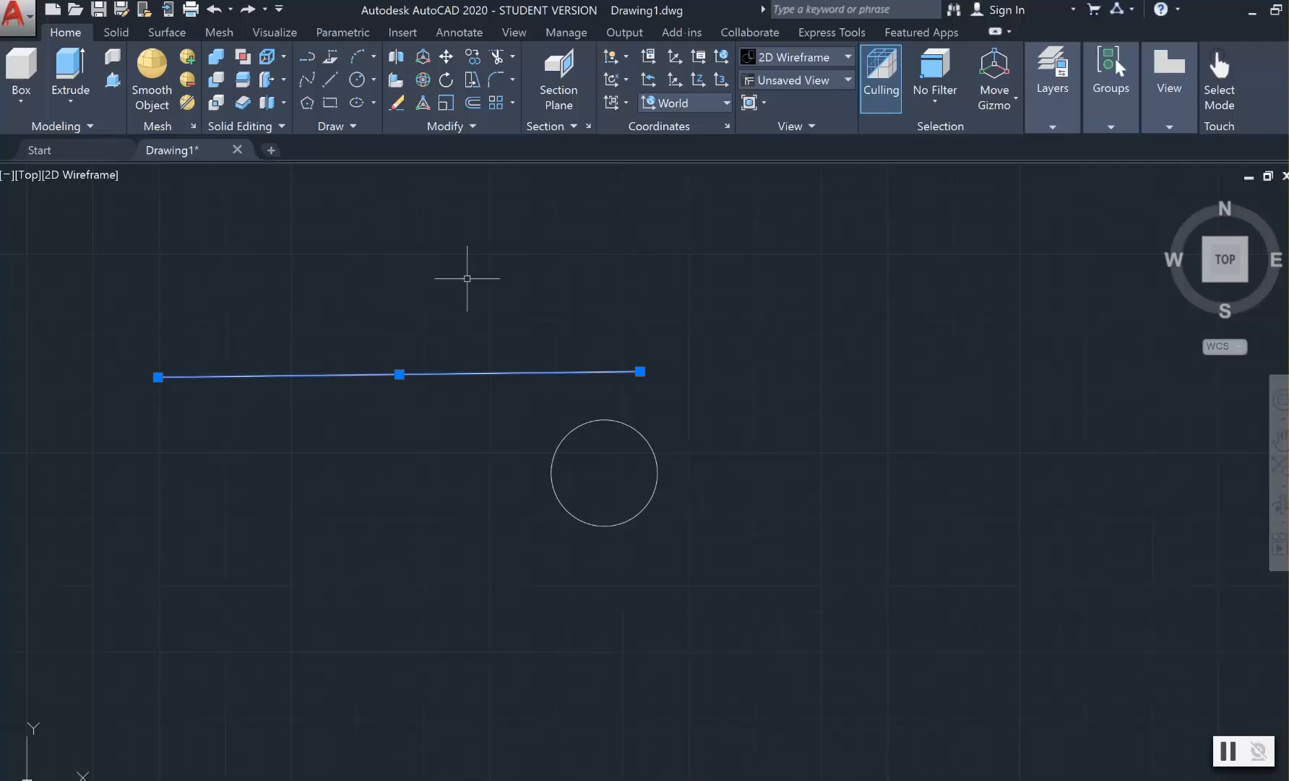
{"action": "key", "text": "Escape"}
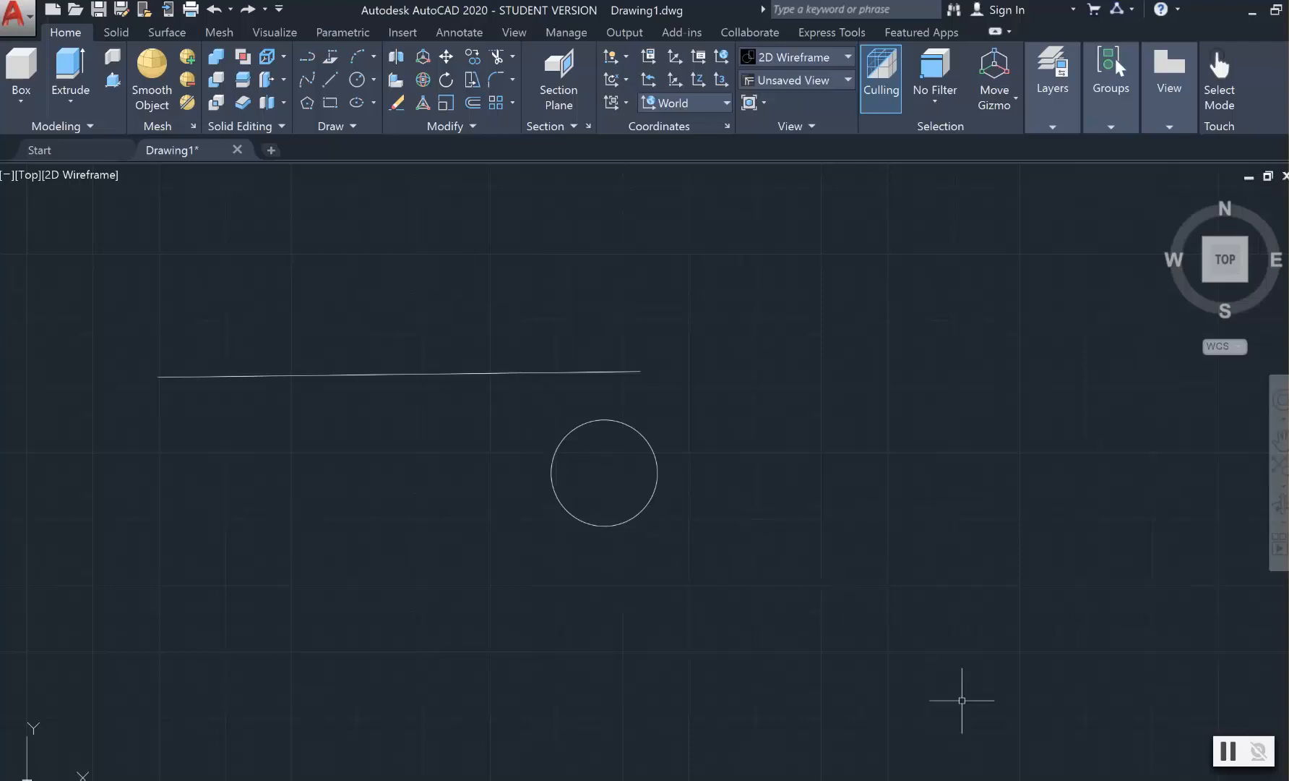
{"action": "left_click", "coordinate": [1230, 752]}
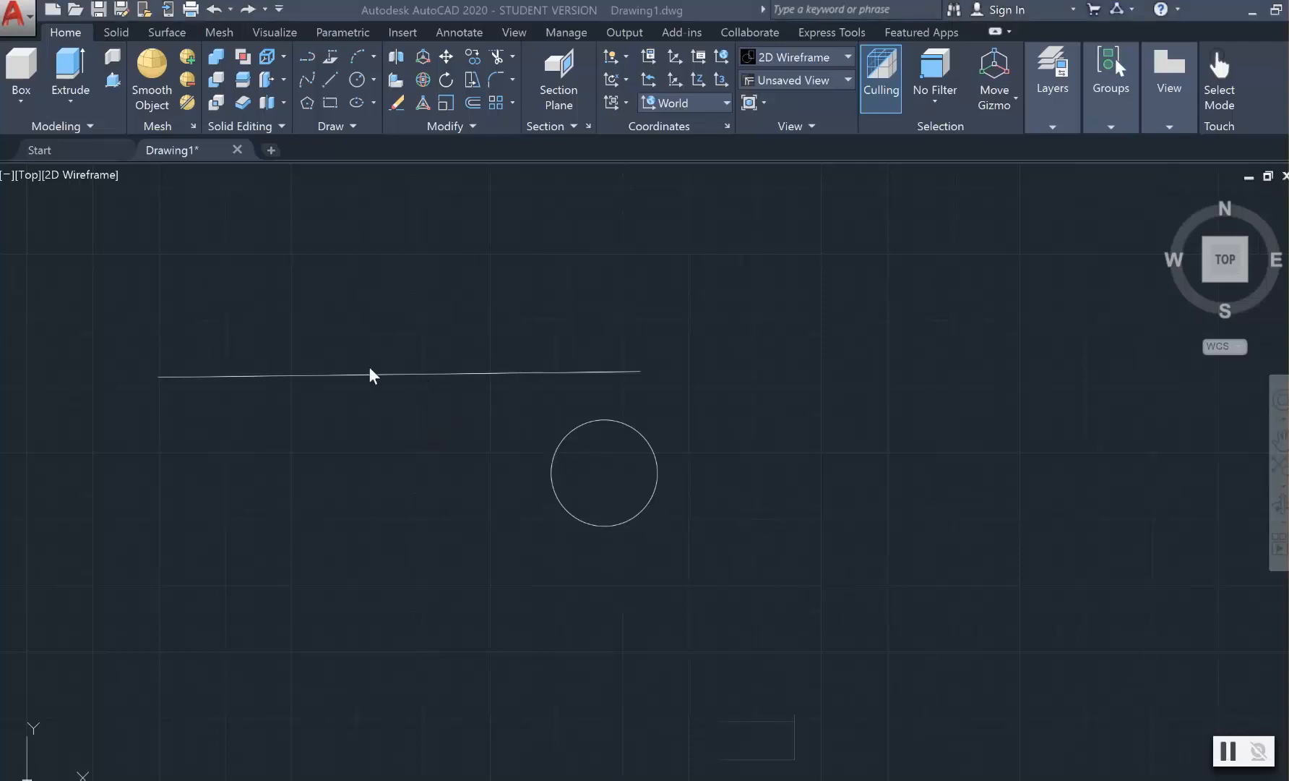
- Select only the circle and cancel the selection
{"action": "left_click", "coordinate": [630, 422]}
{"action": "left_click", "coordinate": [593, 506]}
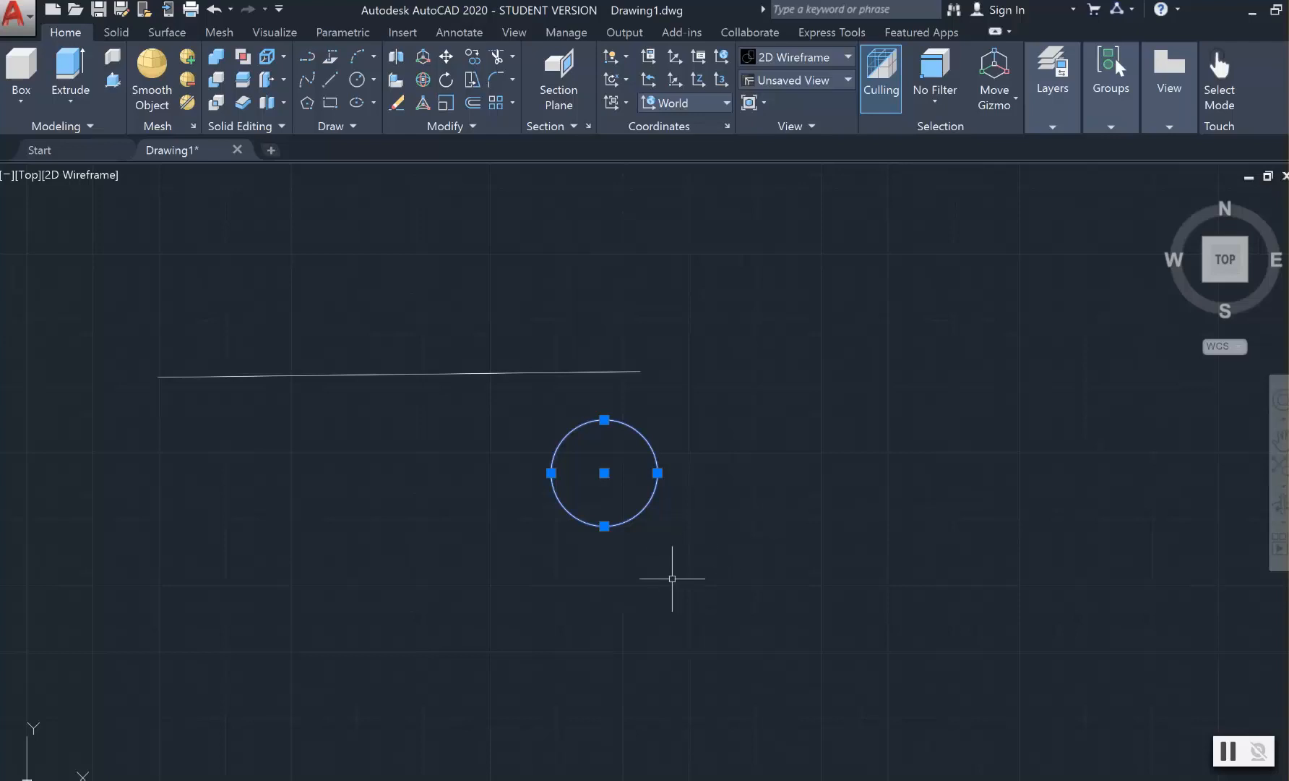
{"action": "key", "text": "Escape"}
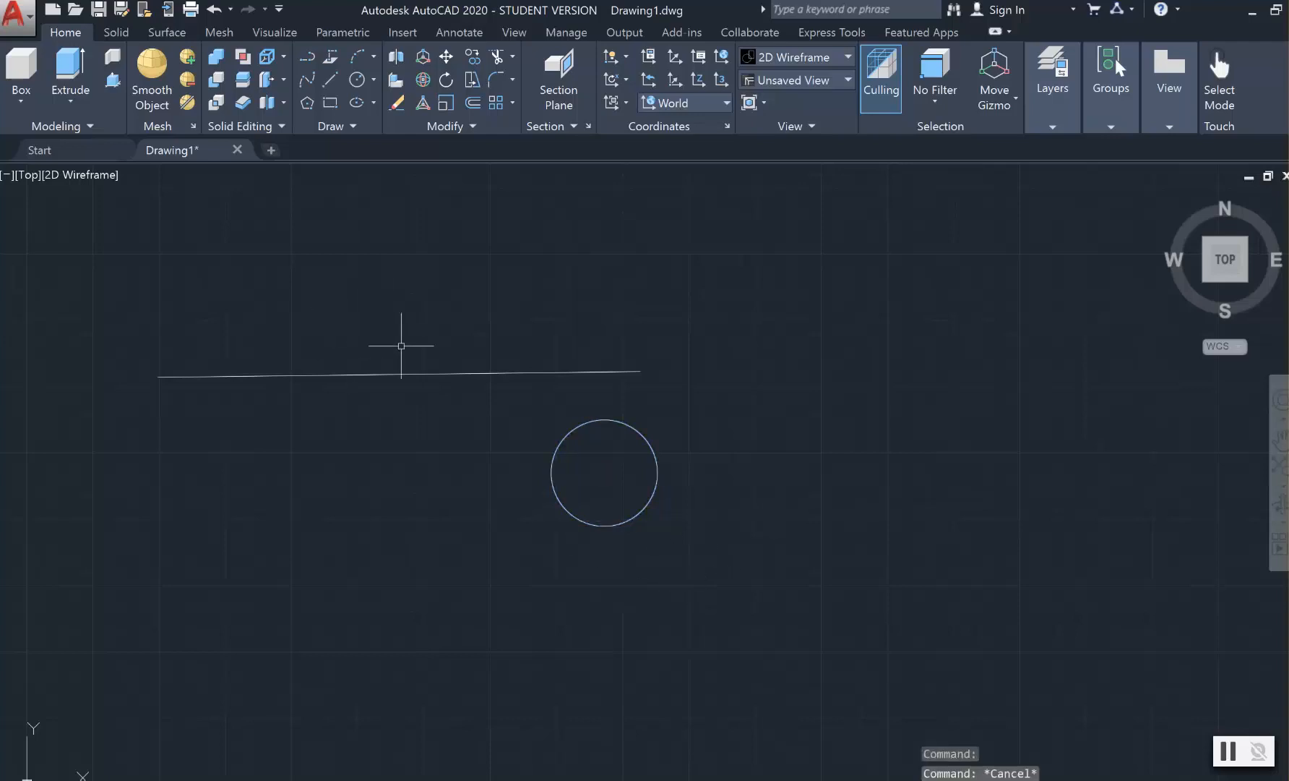
- Add both the line and the circle to one selection and deselect them together
{"action": "left_click", "coordinate": [437, 373]}
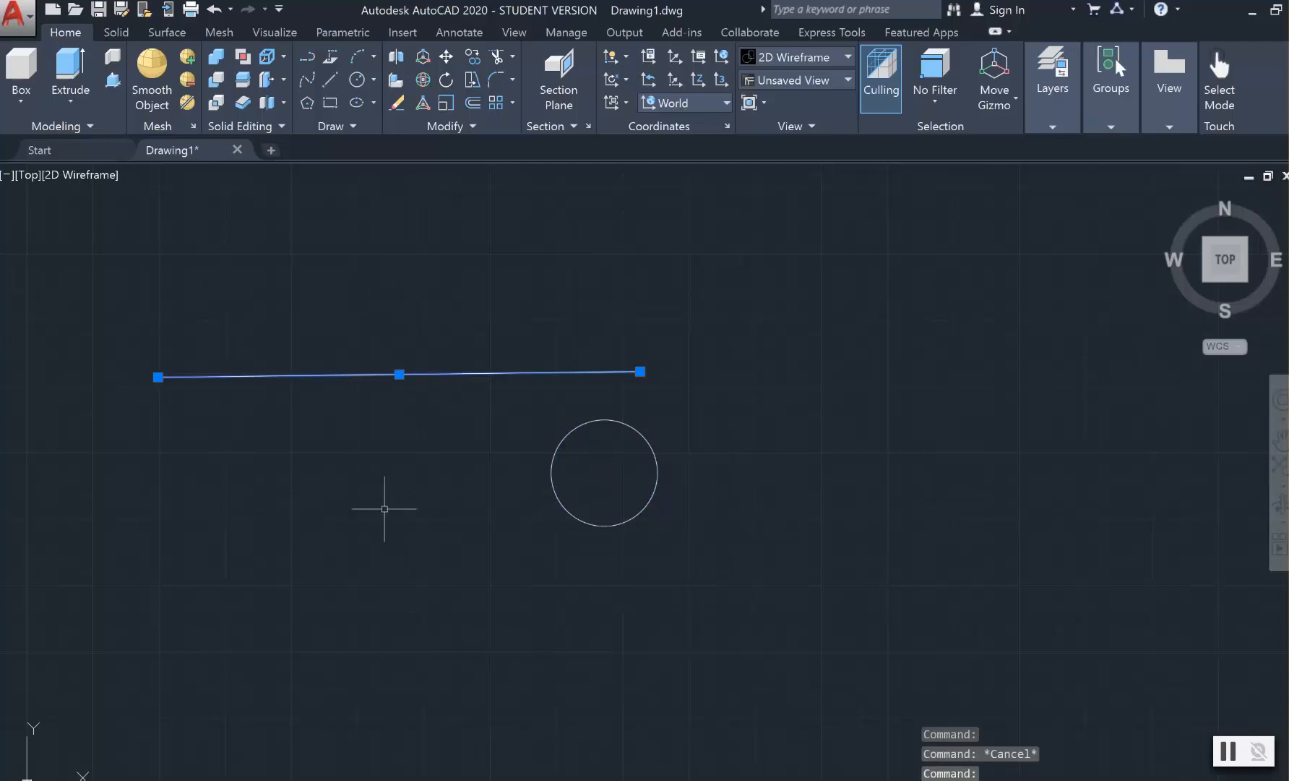
{"action": "left_click", "coordinate": [571, 430]}
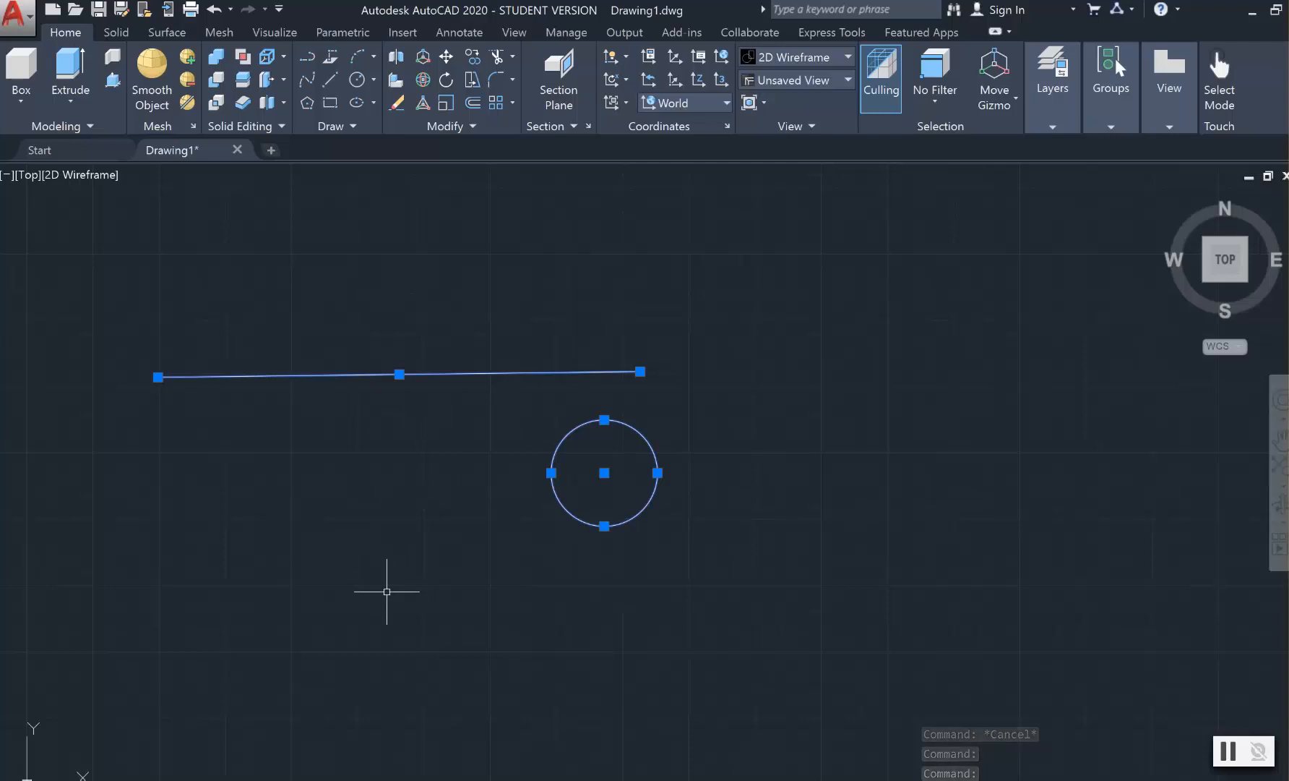
{"action": "key", "text": "Escape"}
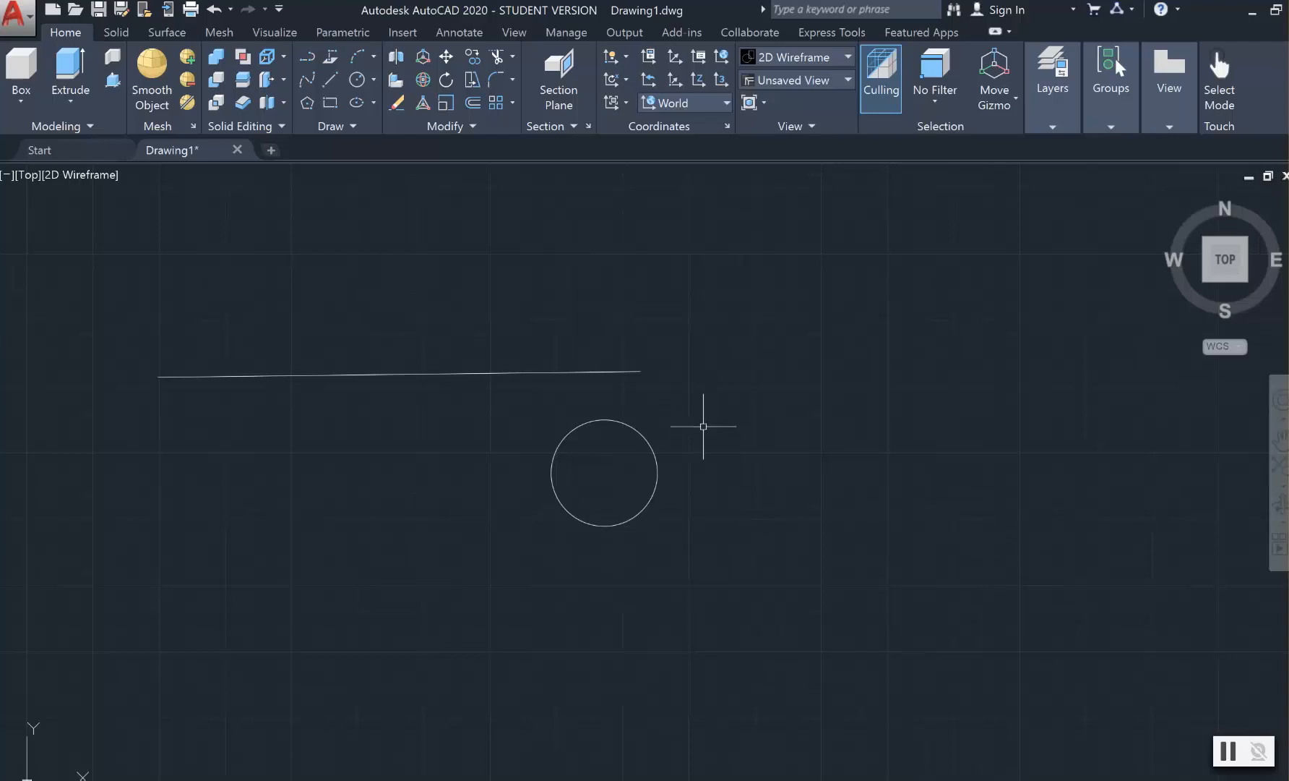
- Practise zooming in and out around the line and circle, finishing with both objects in view
{"action": "scroll", "coordinate": [721, 392], "scroll_direction": "up", "scroll_amount": 6}
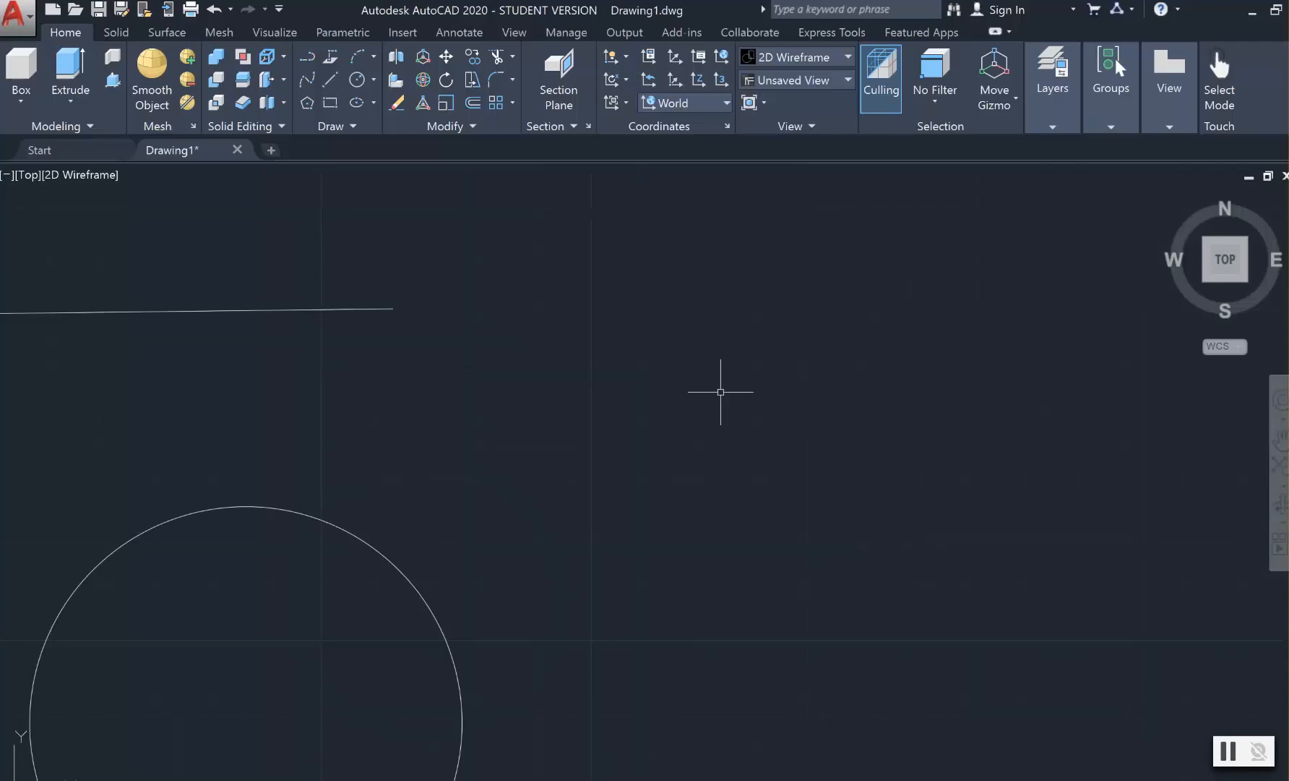
{"action": "scroll", "coordinate": [720, 391], "scroll_direction": "up", "scroll_amount": 2}
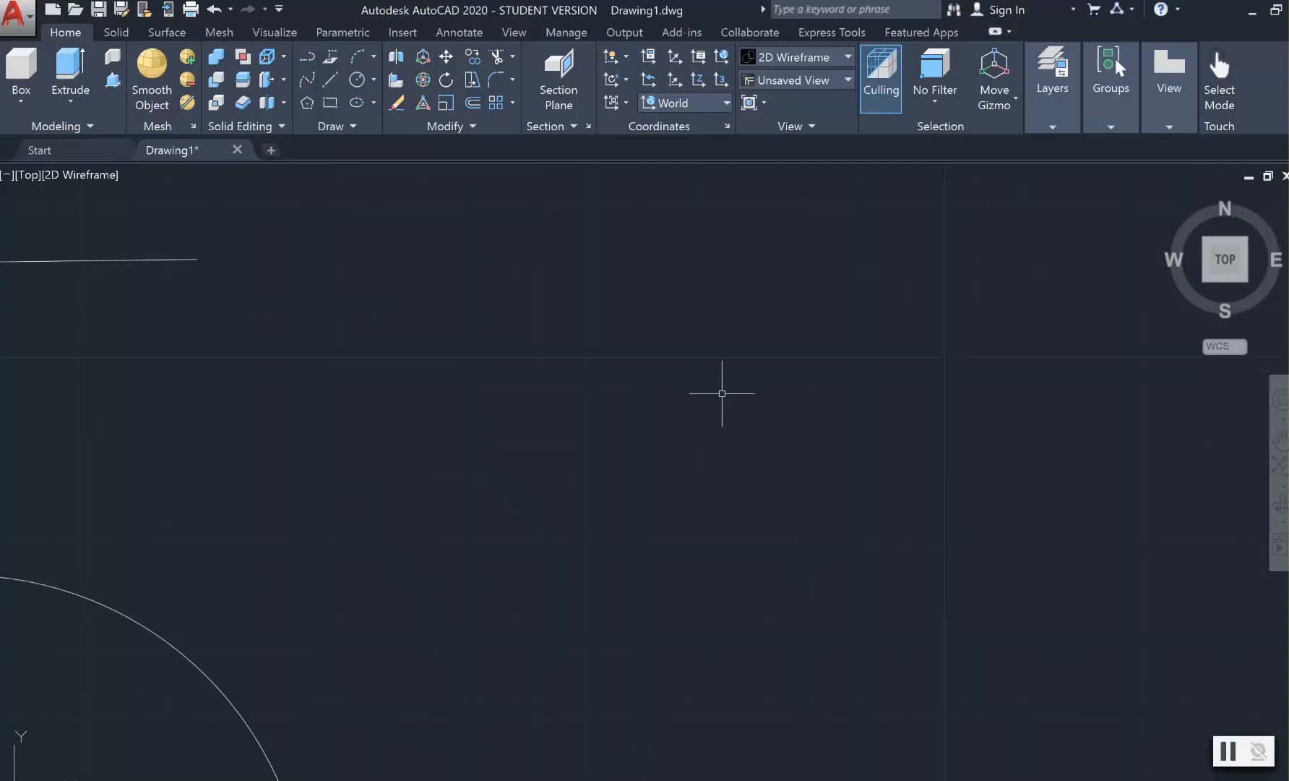
{"action": "scroll", "coordinate": [722, 392], "scroll_direction": "down", "scroll_amount": 5}
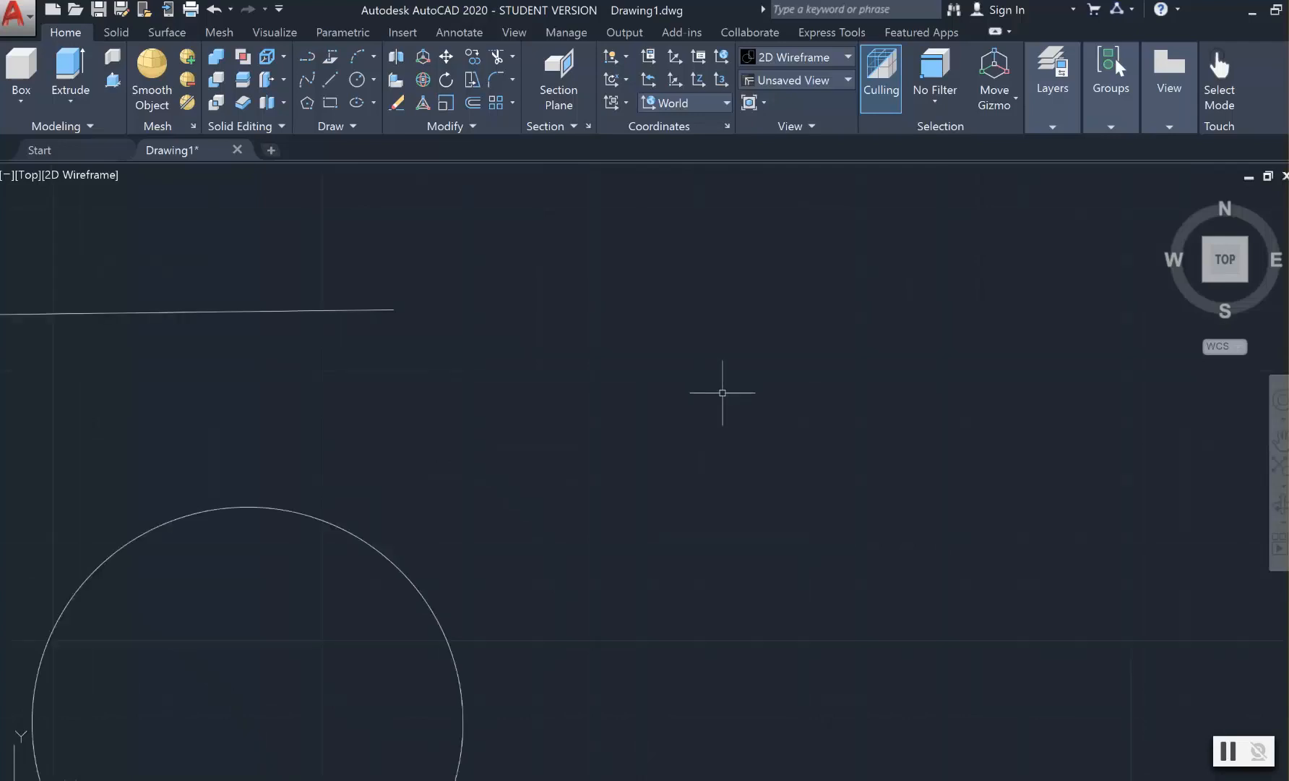
{"action": "scroll", "coordinate": [722, 393], "scroll_direction": "down", "scroll_amount": 2}
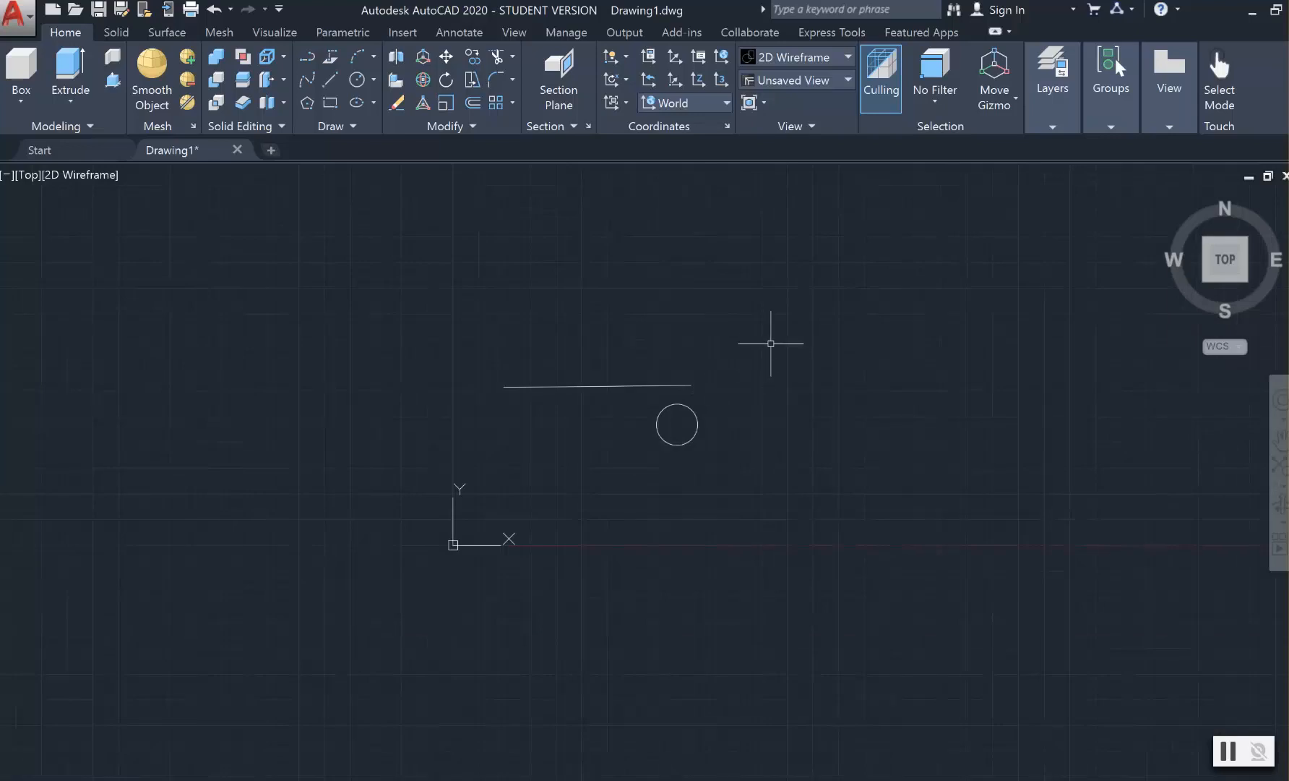
{"action": "scroll", "coordinate": [786, 340], "scroll_direction": "up", "scroll_amount": 2}
{"action": "scroll", "coordinate": [754, 361], "scroll_direction": "up", "scroll_amount": 2}
{"action": "scroll", "coordinate": [754, 361], "scroll_direction": "down", "scroll_amount": 2}
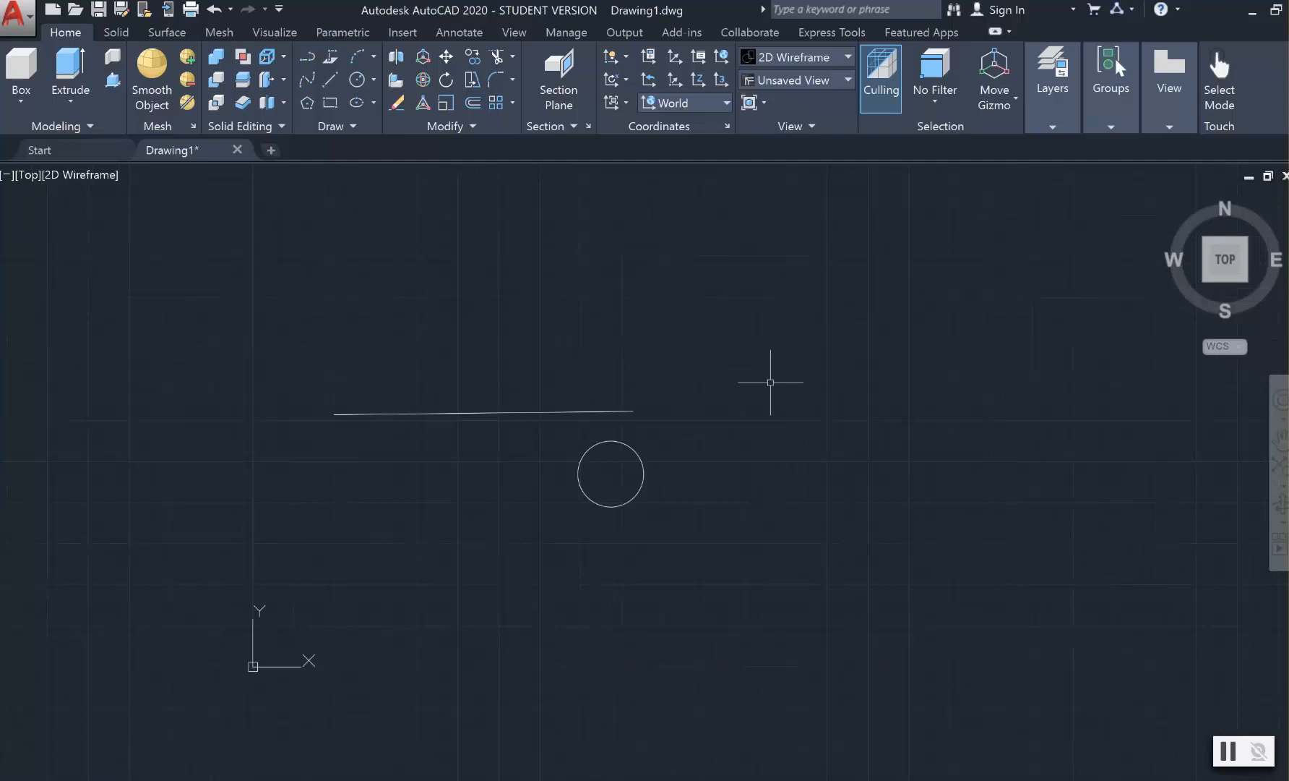
{"action": "scroll", "coordinate": [770, 381], "scroll_direction": "down", "scroll_amount": 2}
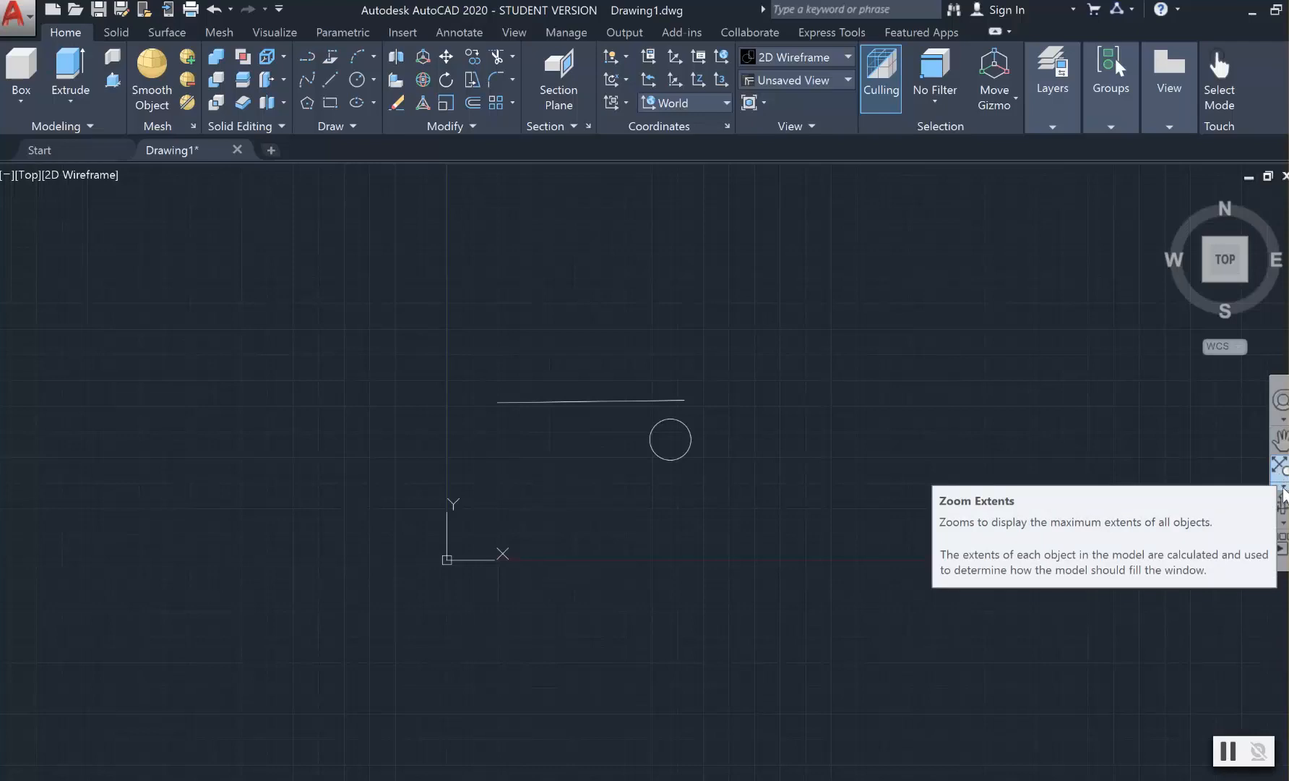
- Look over the available zoom modes without choosing one, and cancel the stray selection window
{"action": "left_click", "coordinate": [1283, 494]}
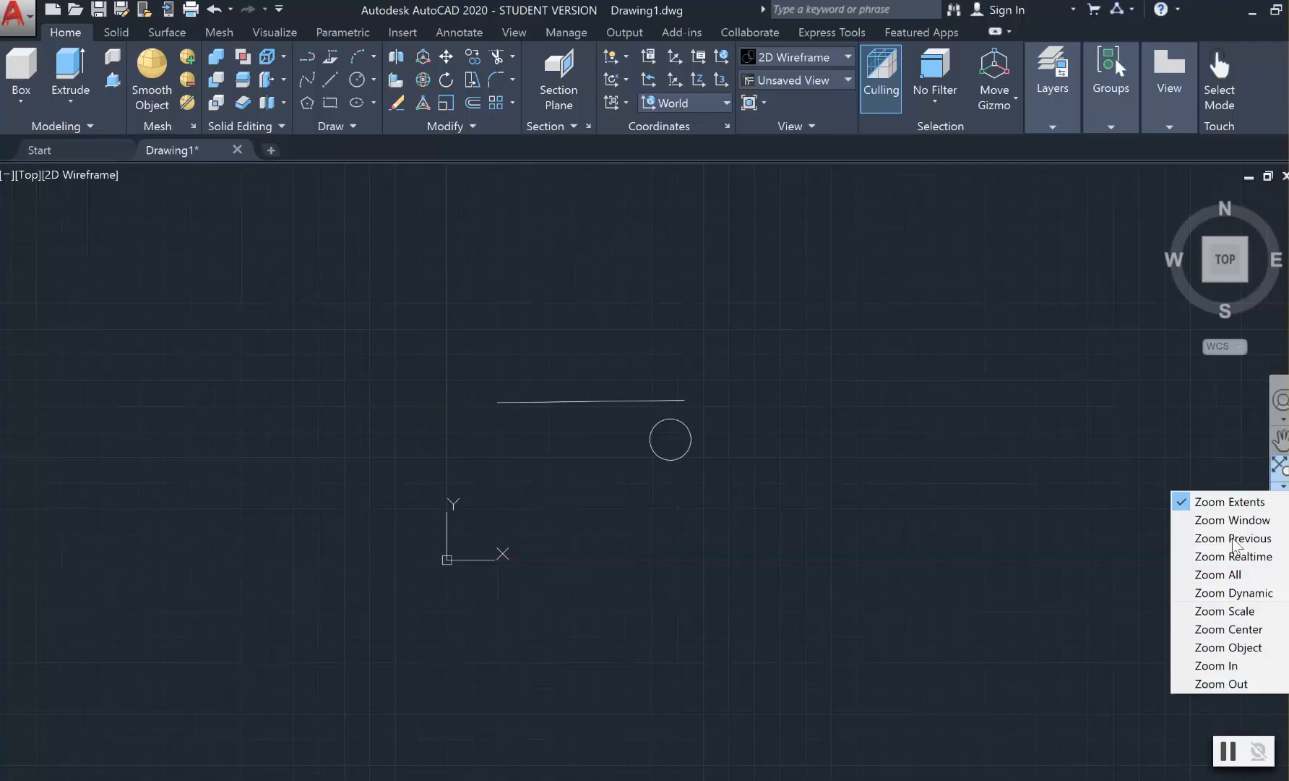
{"action": "left_click", "coordinate": [1184, 437]}
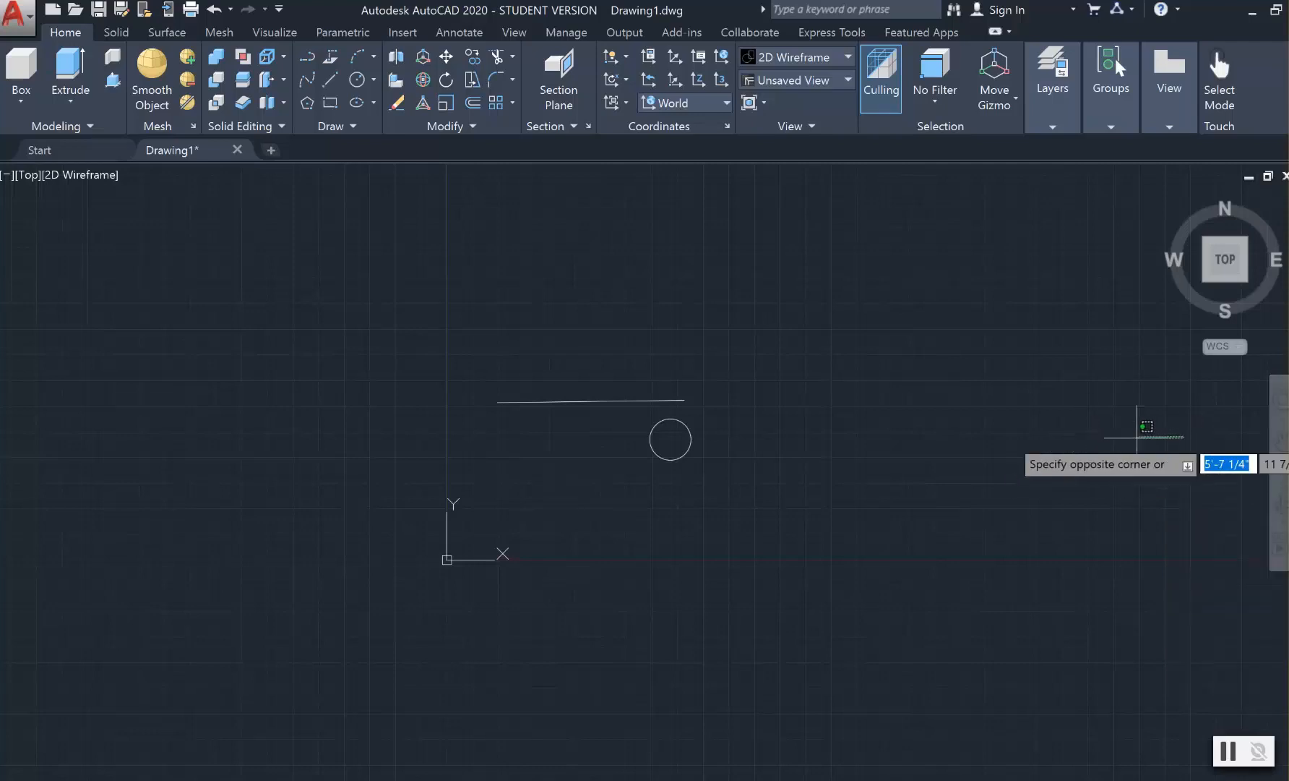
{"action": "key", "text": "Escape"}
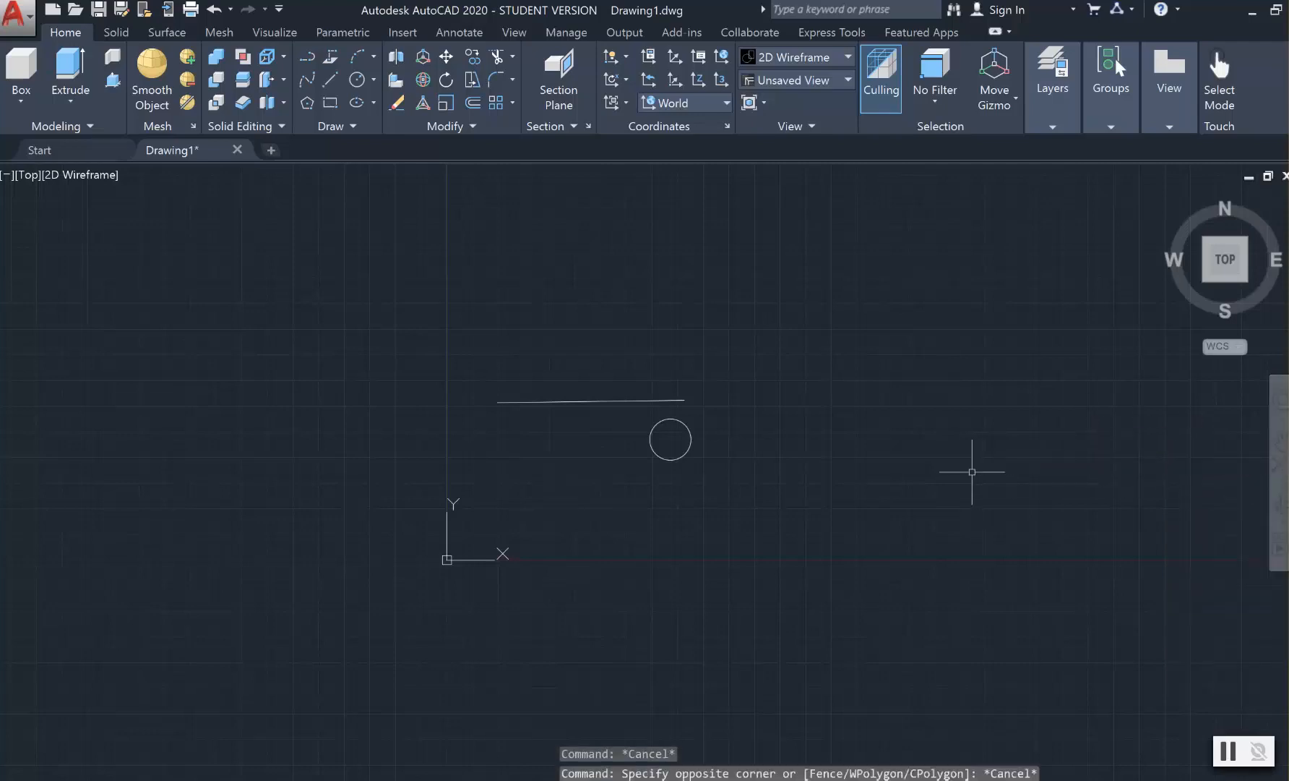
- Zoom in near the line and circle, and pan the enlarged view until the whole line fits in it
{"action": "scroll", "coordinate": [787, 368], "scroll_direction": "up", "scroll_amount": 2}
{"action": "scroll", "coordinate": [770, 376], "scroll_direction": "down", "scroll_amount": 2}
{"action": "scroll", "coordinate": [784, 385], "scroll_direction": "up", "scroll_amount": 2}
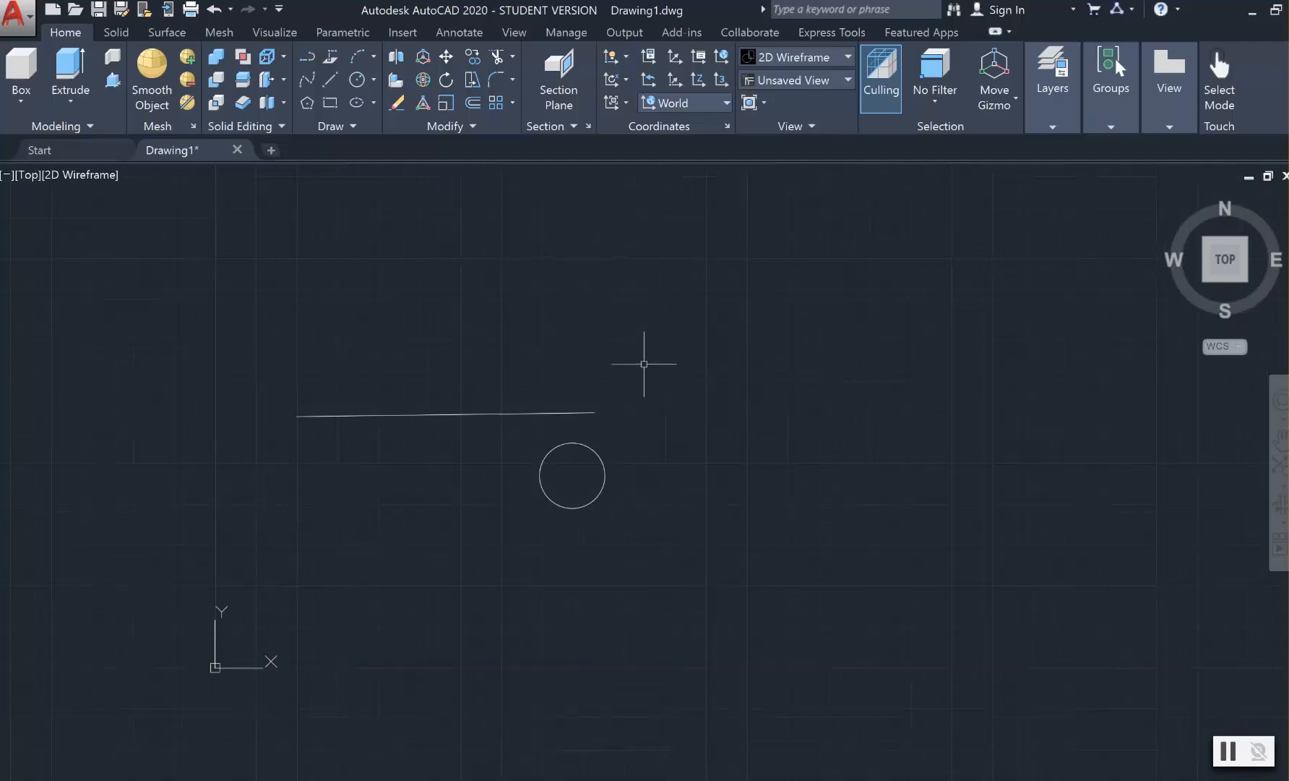
{"action": "scroll", "coordinate": [644, 364], "scroll_direction": "up", "scroll_amount": 2}
{"action": "scroll", "coordinate": [644, 363], "scroll_direction": "up", "scroll_amount": 4}
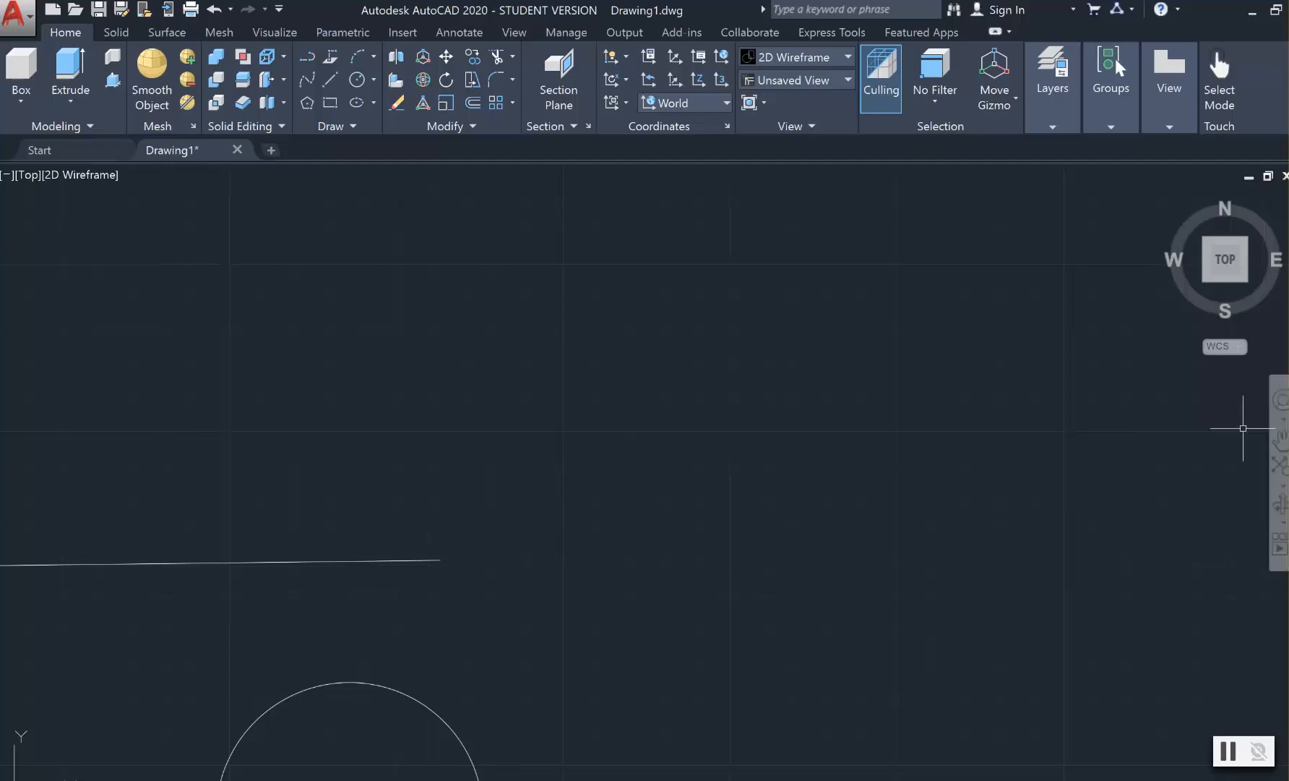
{"action": "left_click", "coordinate": [1281, 439]}
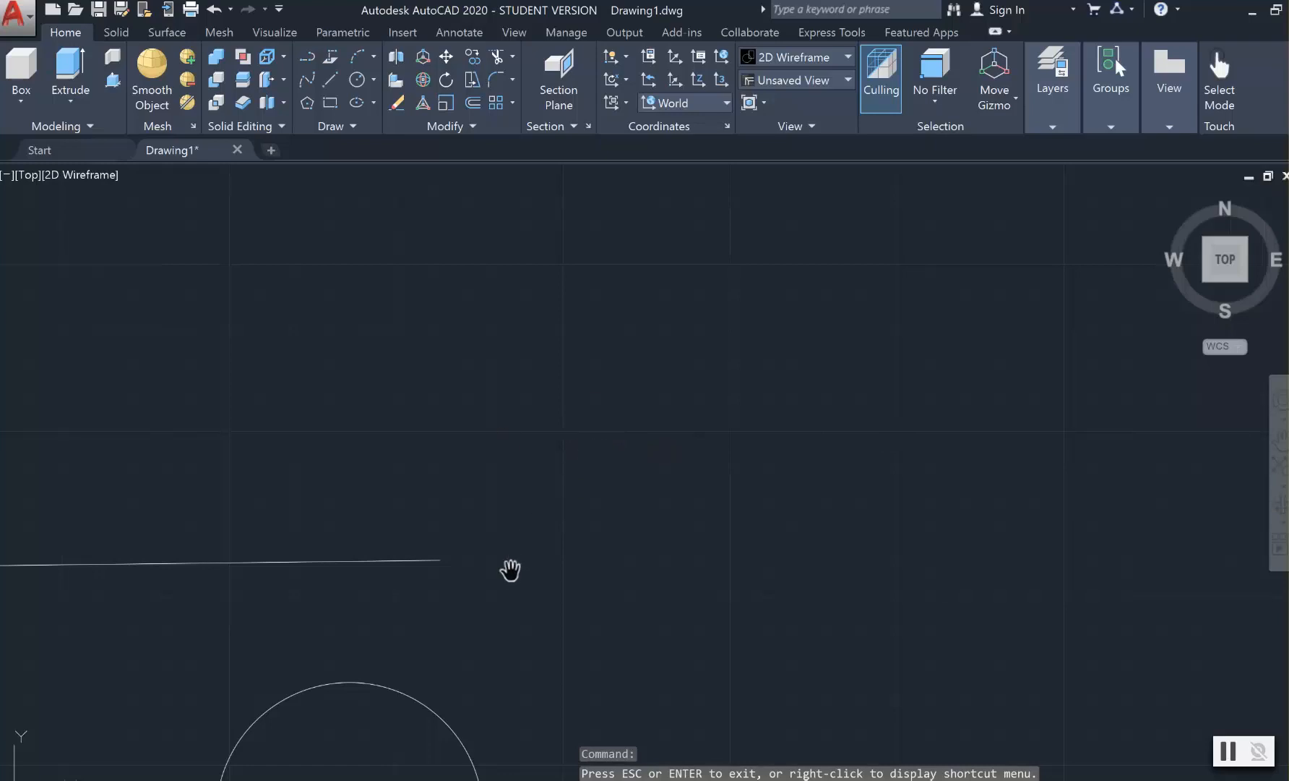
{"action": "mouse_move", "coordinate": [487, 582]}
{"action": "left_mouse_down"}
{"action": "mouse_move", "coordinate": [631, 401]}
{"action": "mouse_move", "coordinate": [768, 291]}
{"action": "left_mouse_up"}
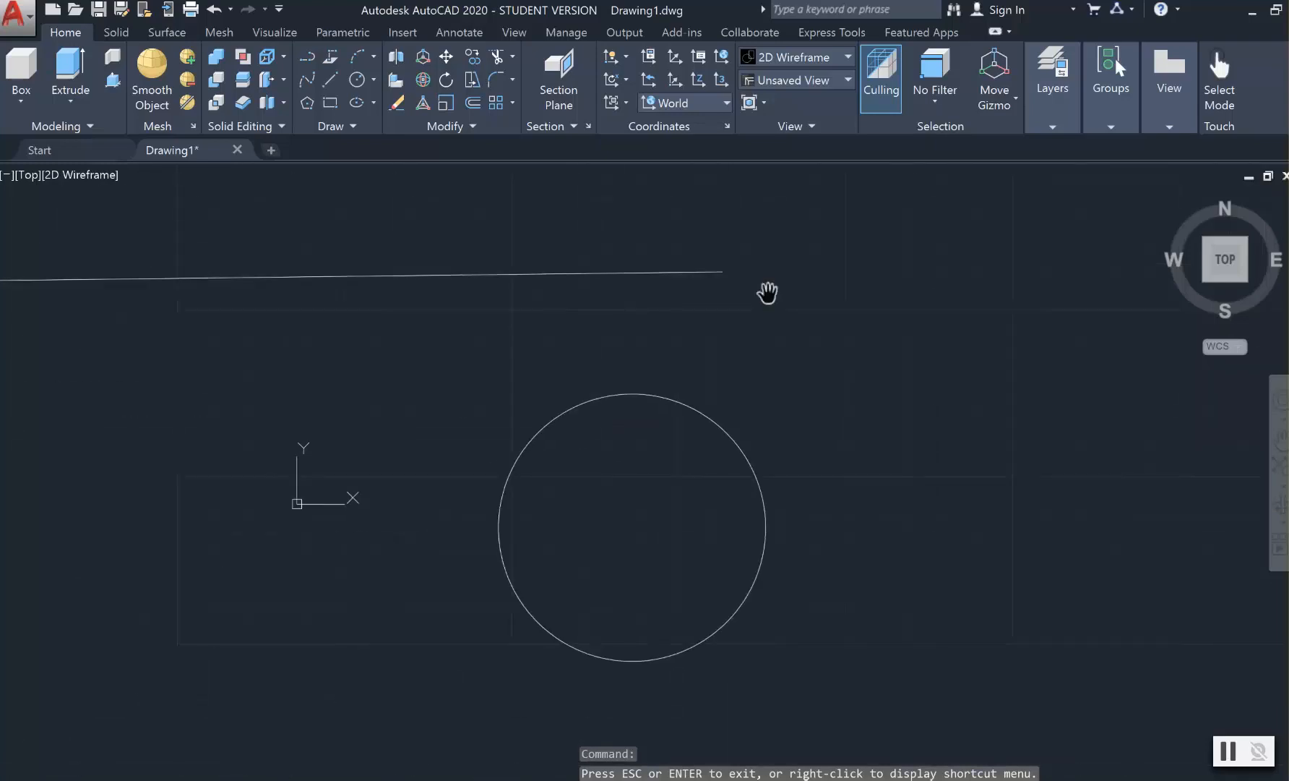
{"action": "left_click_drag", "start_coordinate": [521, 570], "coordinate": [1026, 636]}
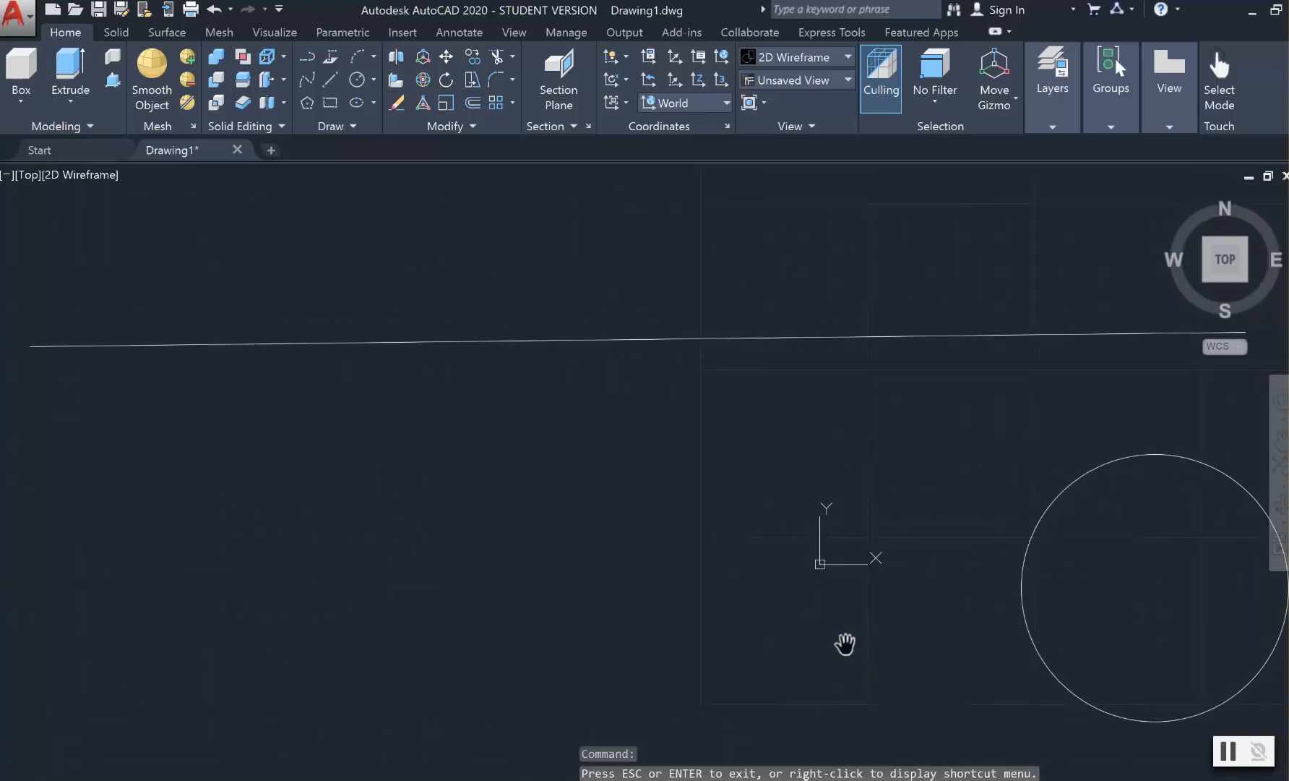
{"action": "key", "text": "Escape"}
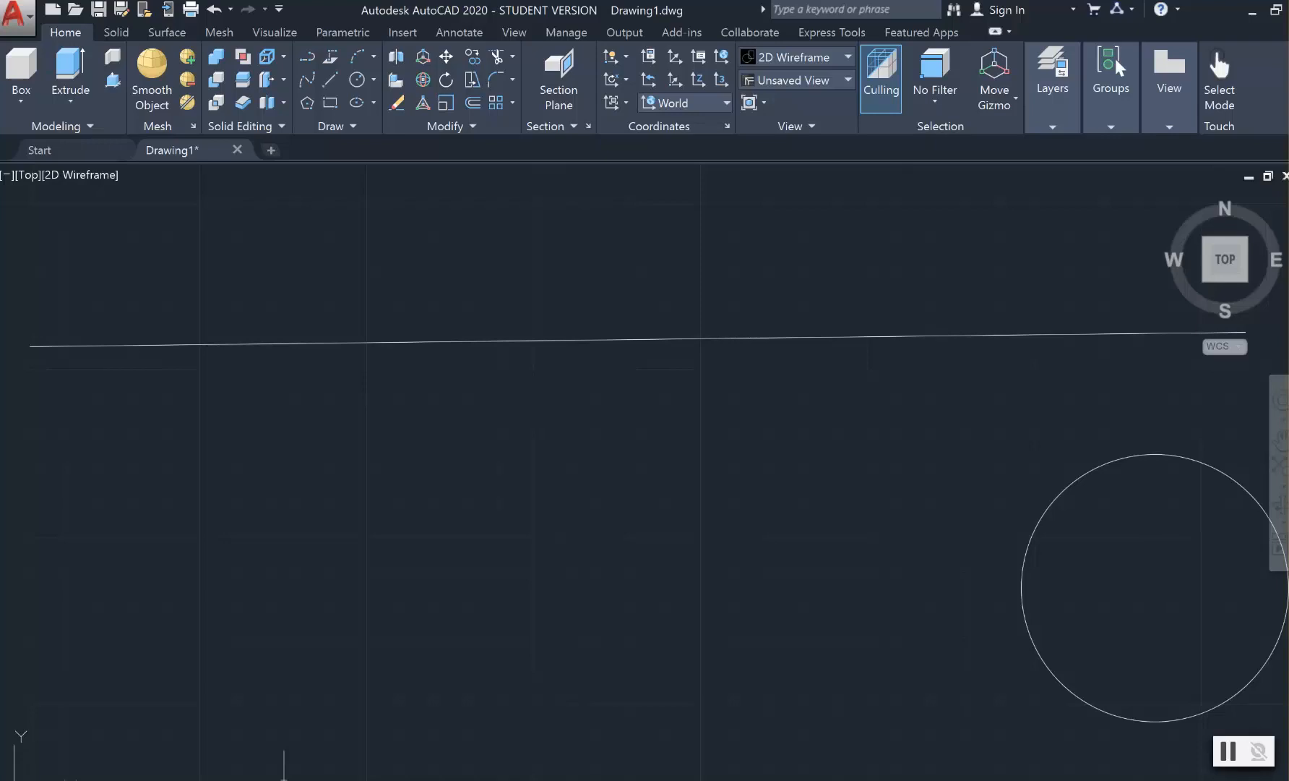
- Shift the view slightly with the PAN command, and zoom back out to show the line and circle together
{"action": "type", "text": "pan"}
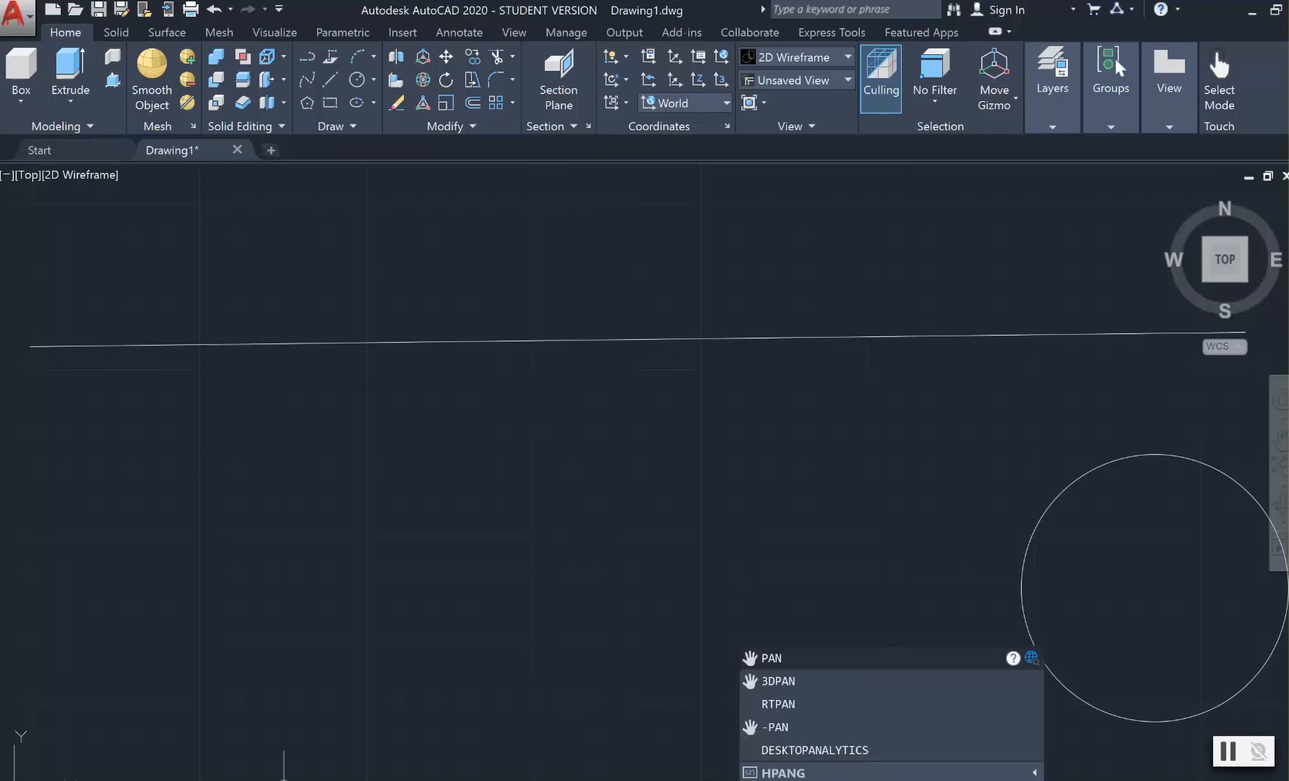
{"action": "key", "text": "Return"}
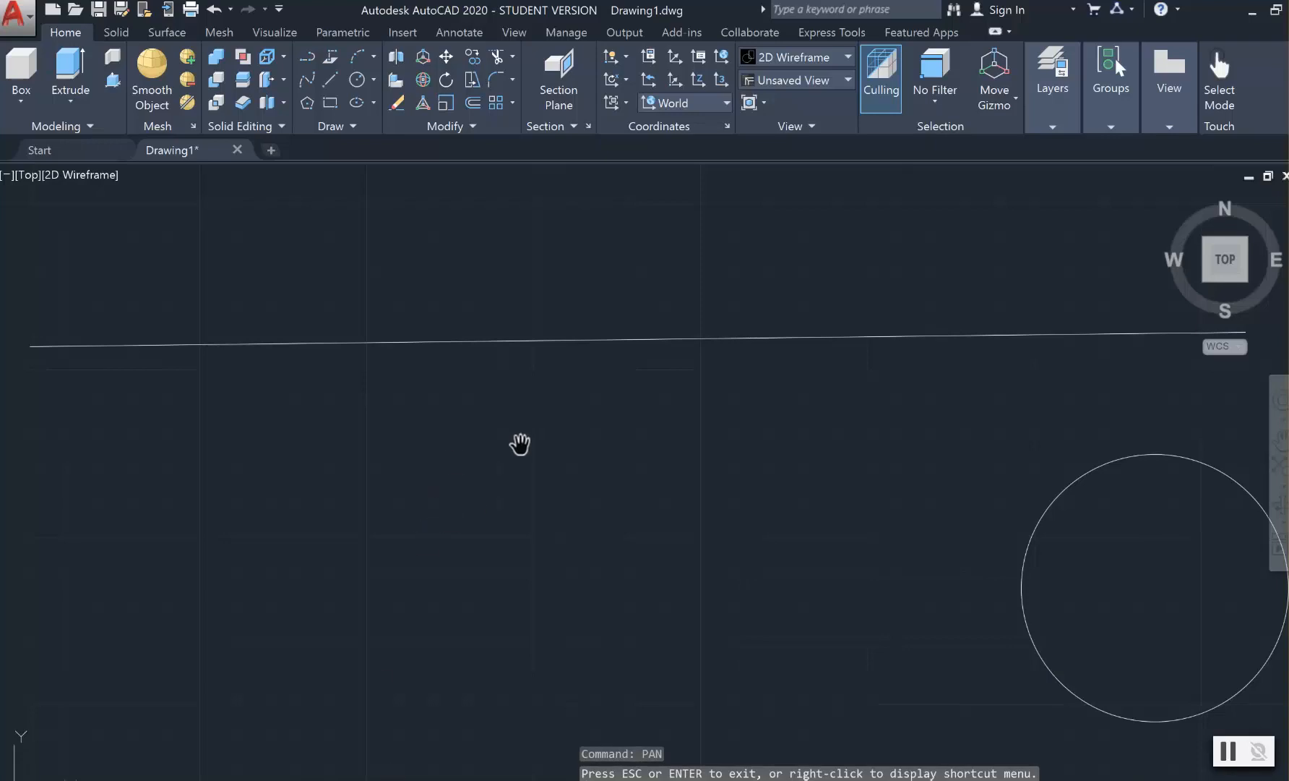
{"action": "left_click_drag", "start_coordinate": [651, 452], "coordinate": [568, 454]}
{"action": "key", "text": "Escape"}
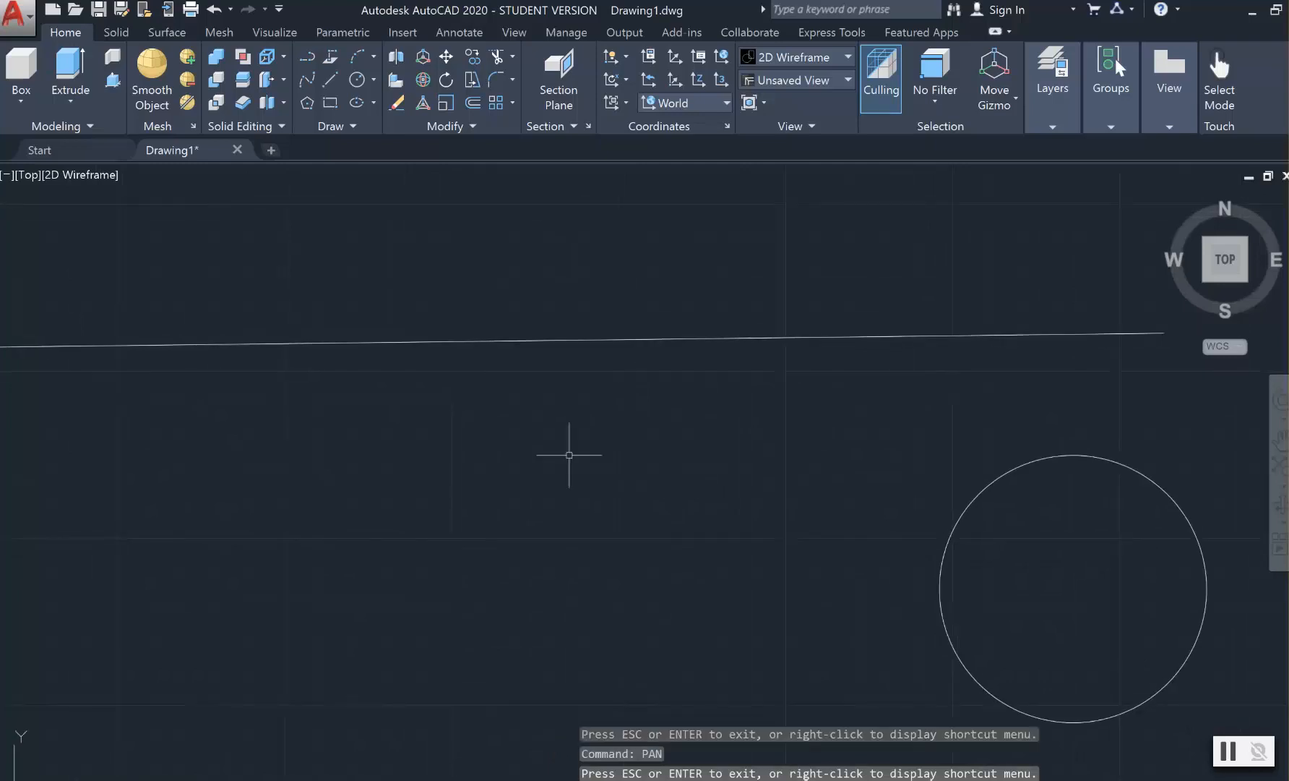
{"action": "scroll", "coordinate": [569, 386], "scroll_direction": "down", "scroll_amount": 2}
{"action": "scroll", "coordinate": [616, 287], "scroll_direction": "down", "scroll_amount": 2}
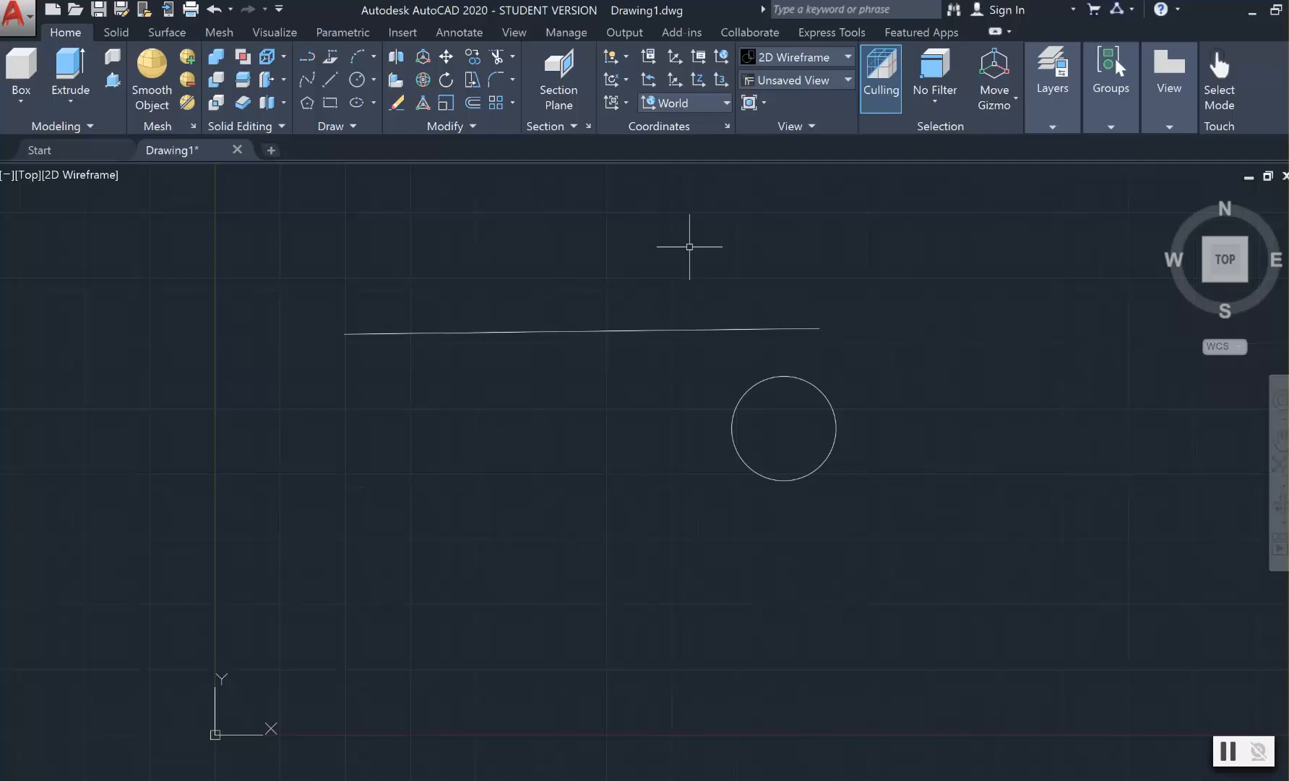
{"action": "left_click", "coordinate": [1229, 752]}
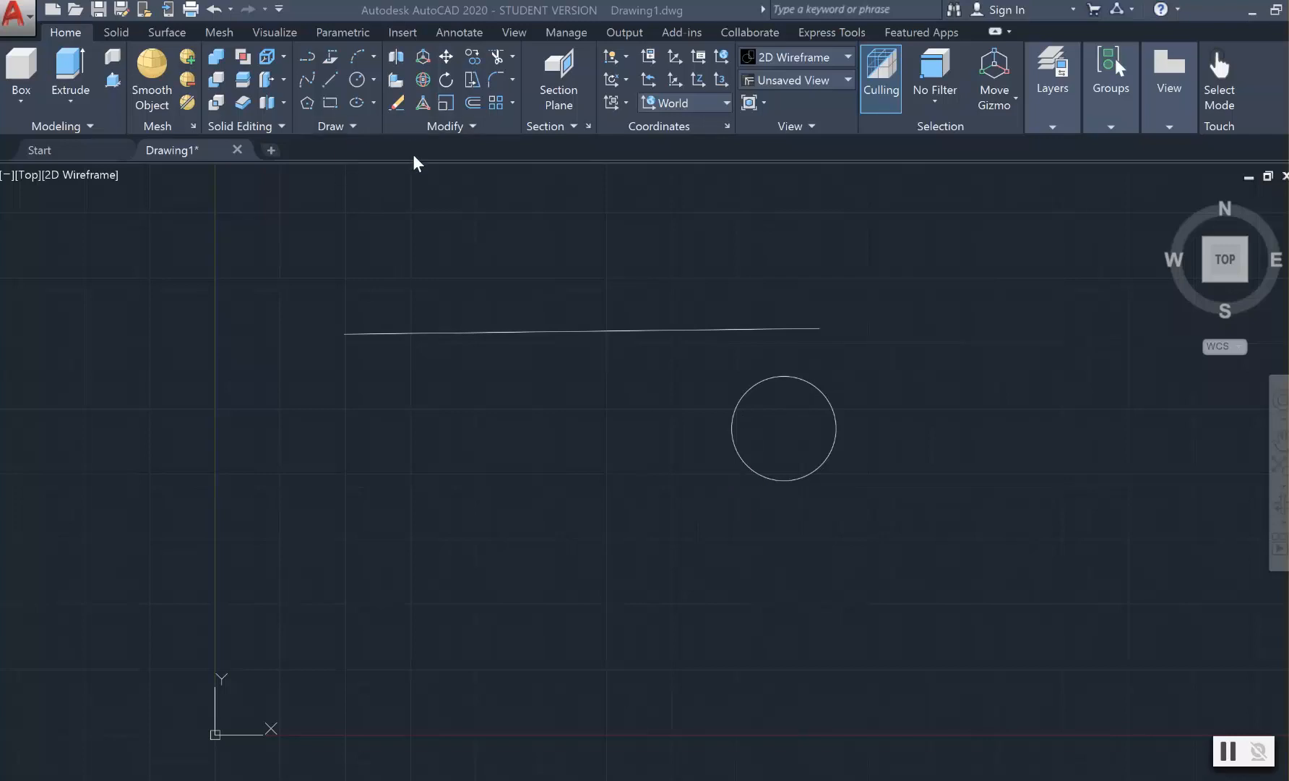
{"action": "left_click", "coordinate": [508, 331]}
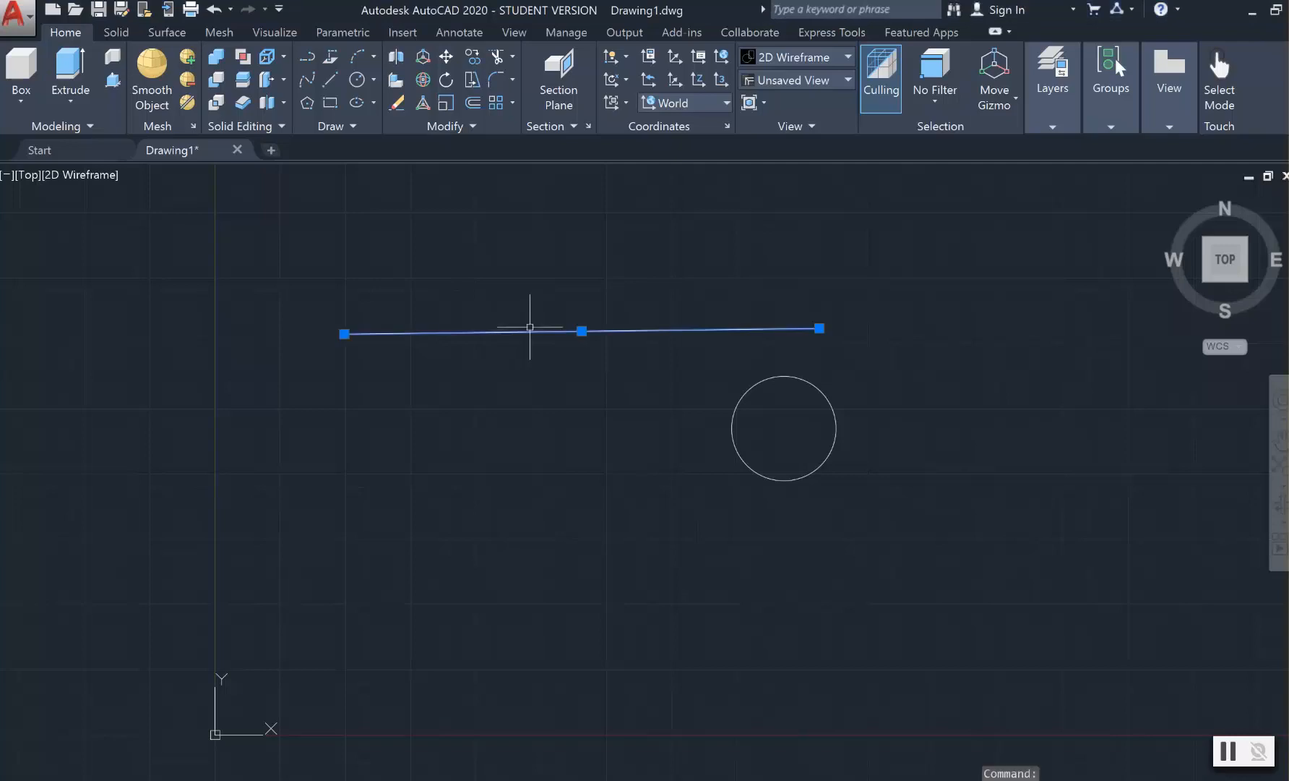
{"action": "type", "text": "p"}
{"action": "key", "text": "Return"}
{"action": "key", "text": "Escape"}
{"action": "key", "text": "Escape"}
{"action": "key", "text": "Escape"}
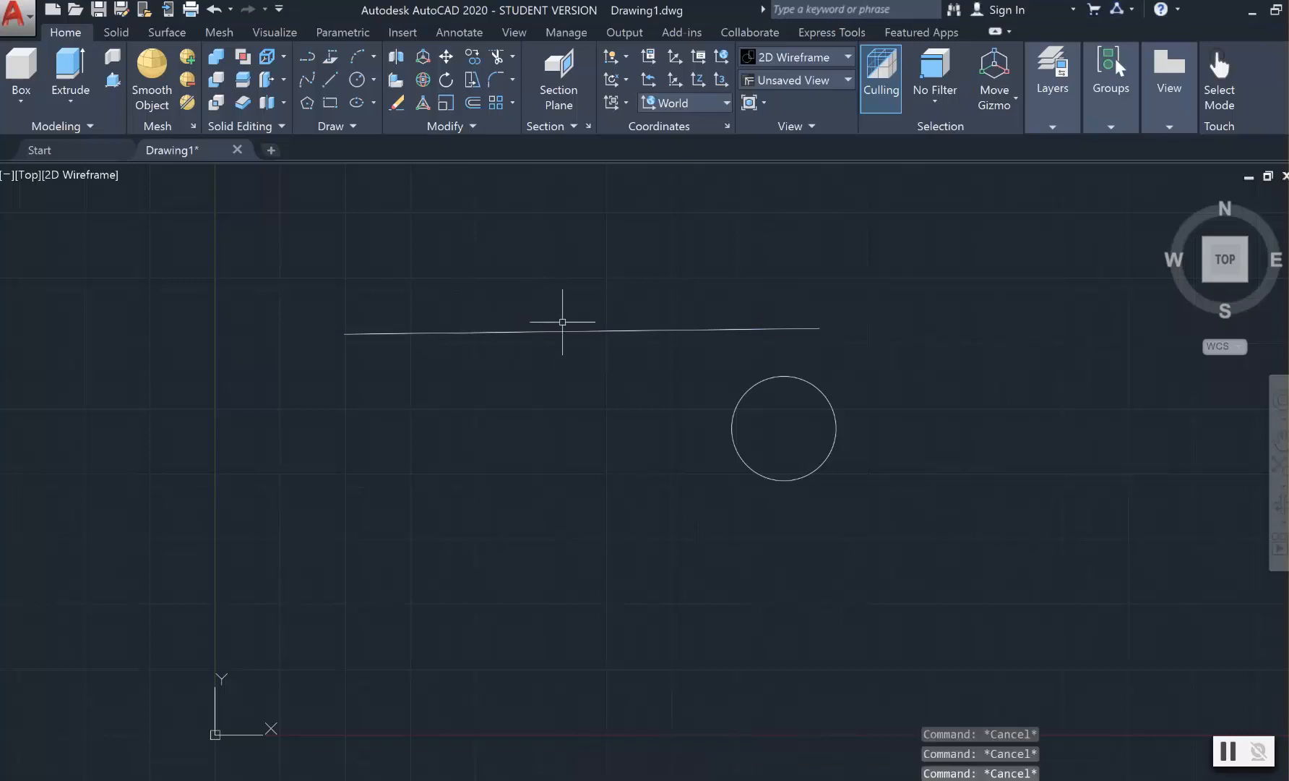
- Remove the line above the circle with the Erase command
{"action": "left_click", "coordinate": [396, 105]}
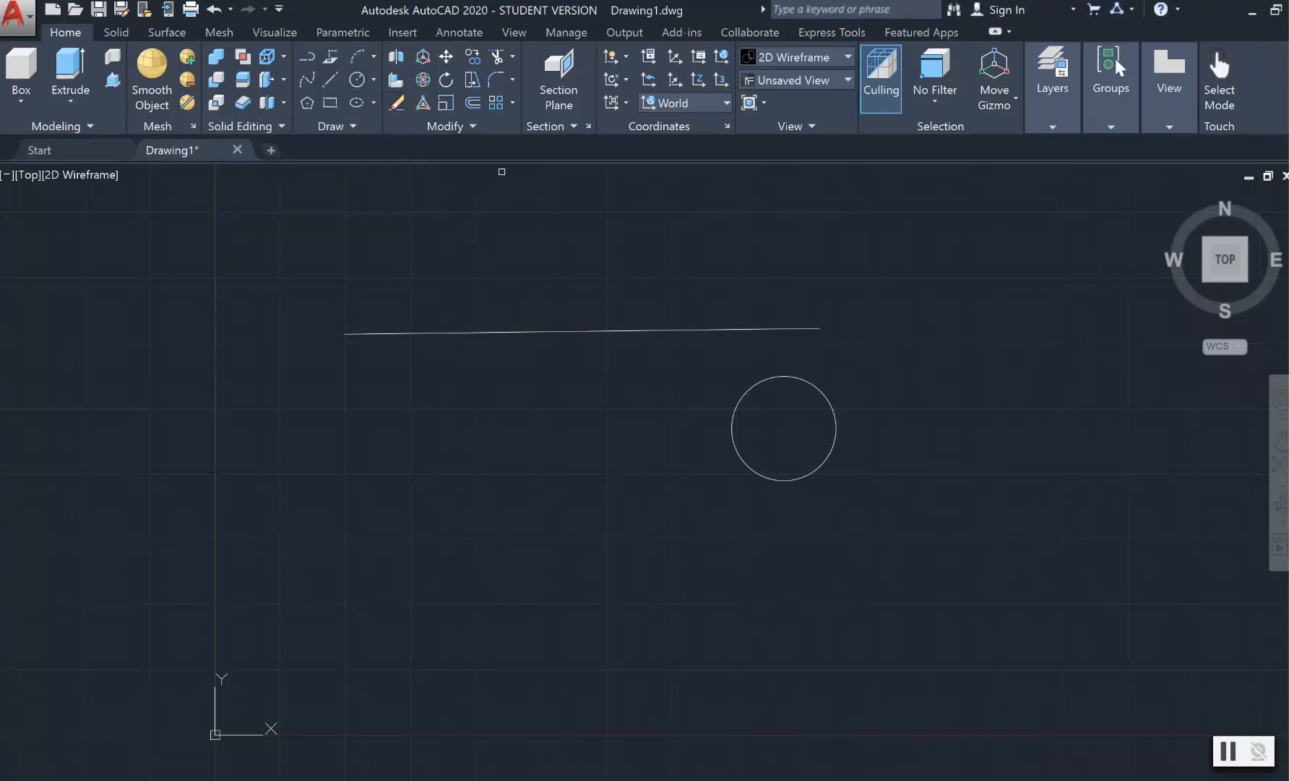
{"action": "left_click", "coordinate": [544, 331]}
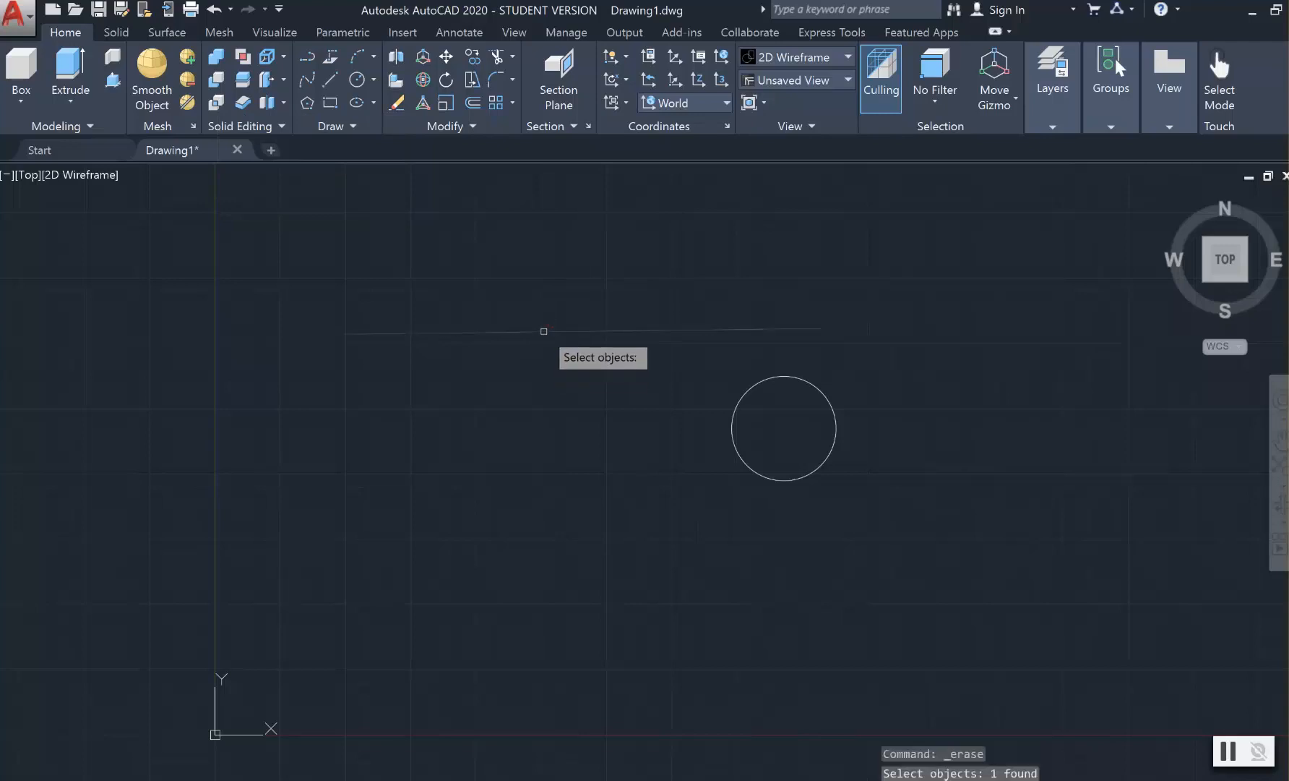
{"action": "key", "text": "Return"}
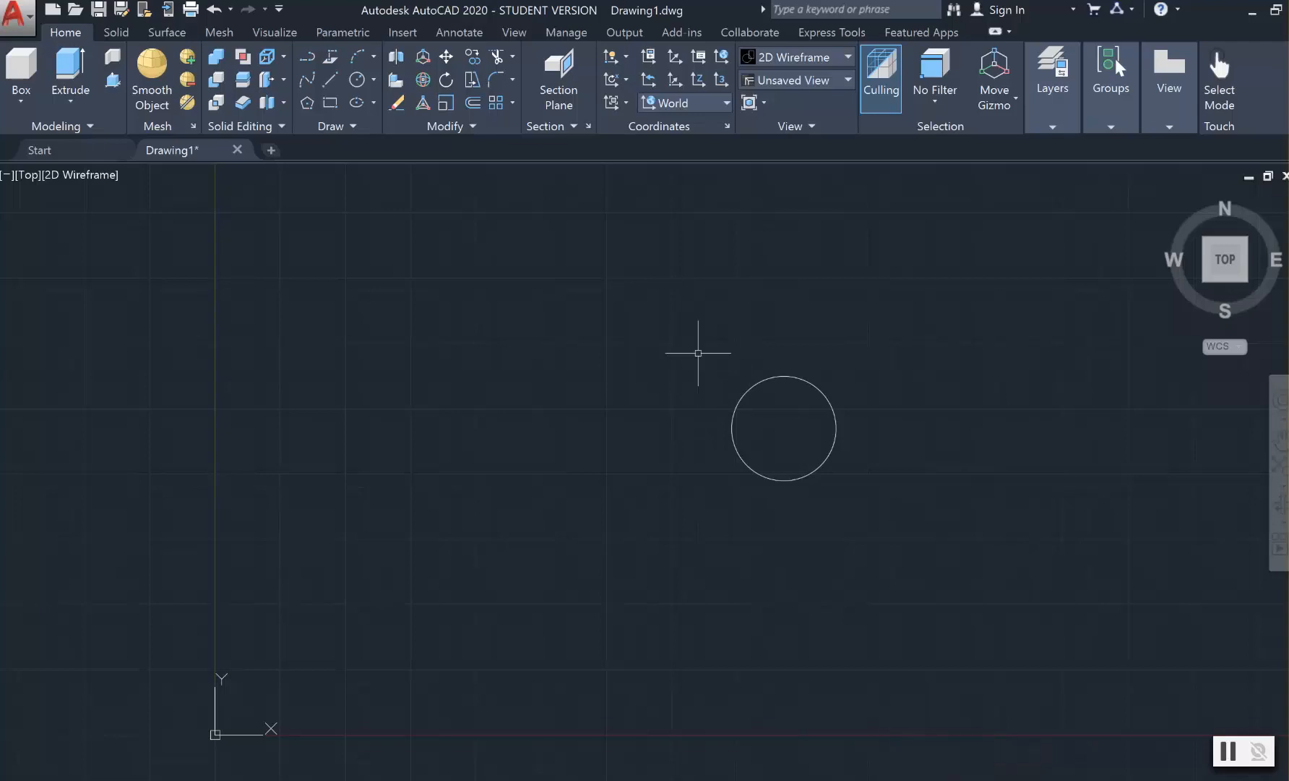
- Enclose the circle in a selection window and delete it
{"action": "left_click", "coordinate": [698, 353]}
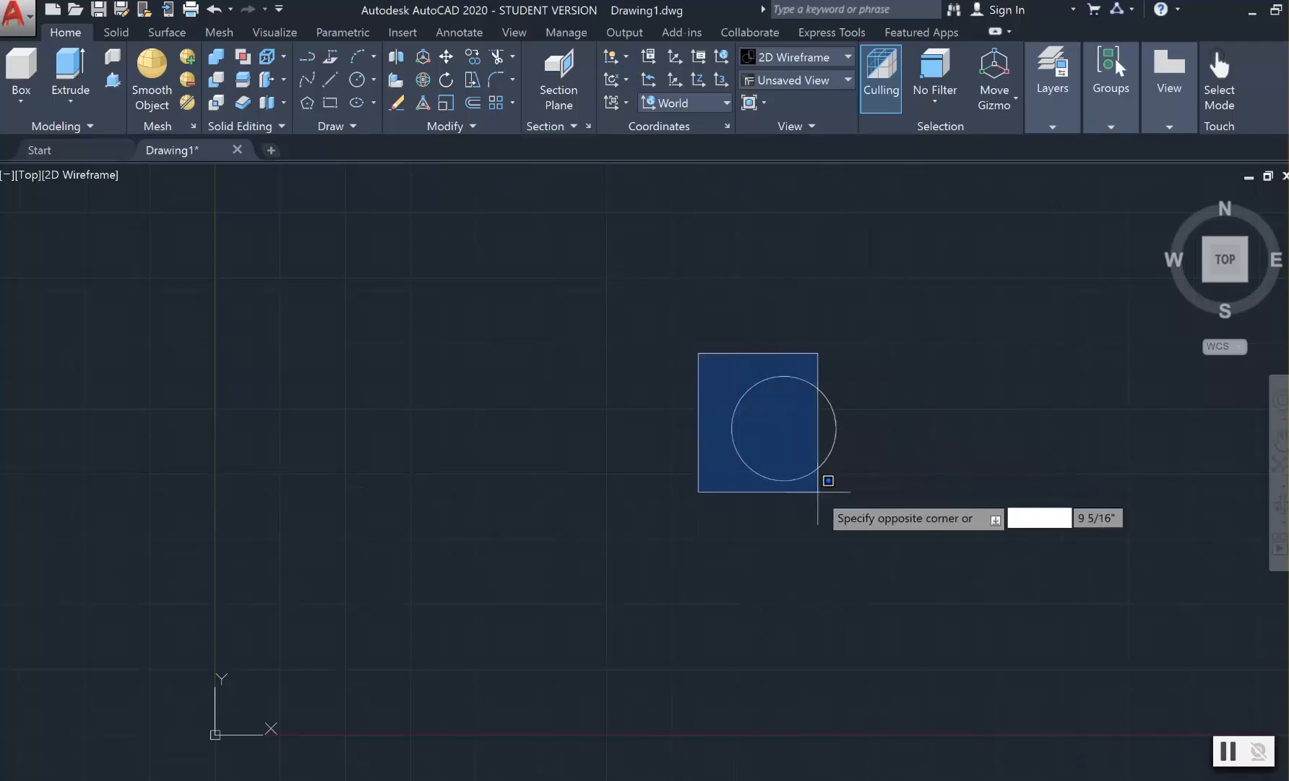
{"action": "left_click", "coordinate": [873, 496]}
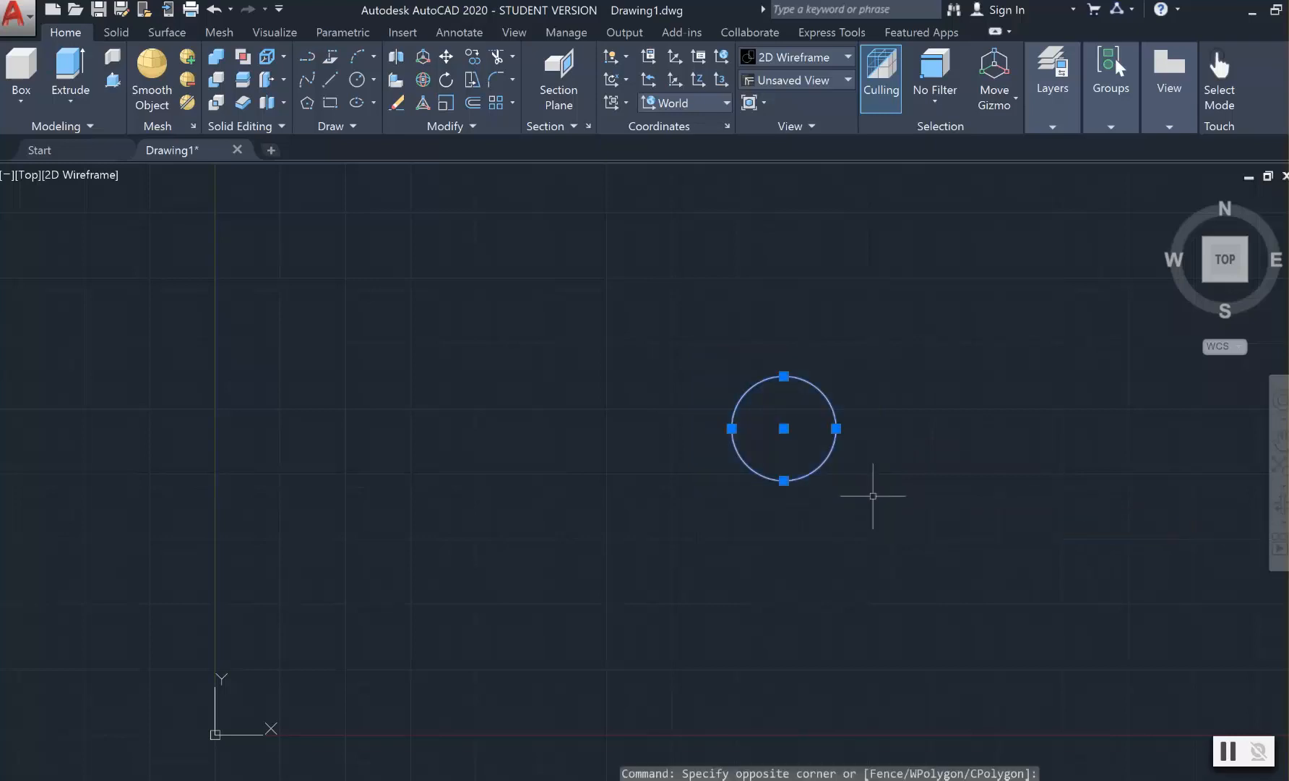
{"action": "key", "text": "Delete"}
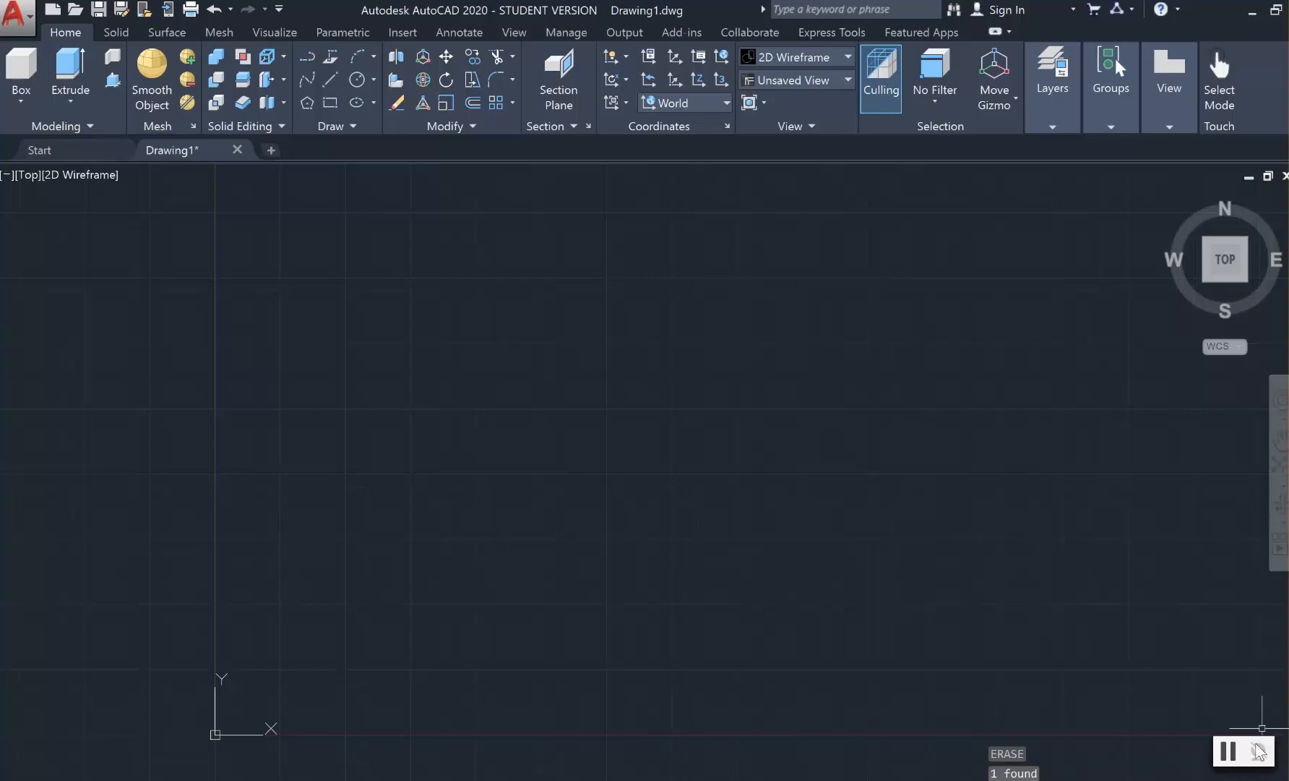
{"action": "left_click", "coordinate": [1229, 752]}
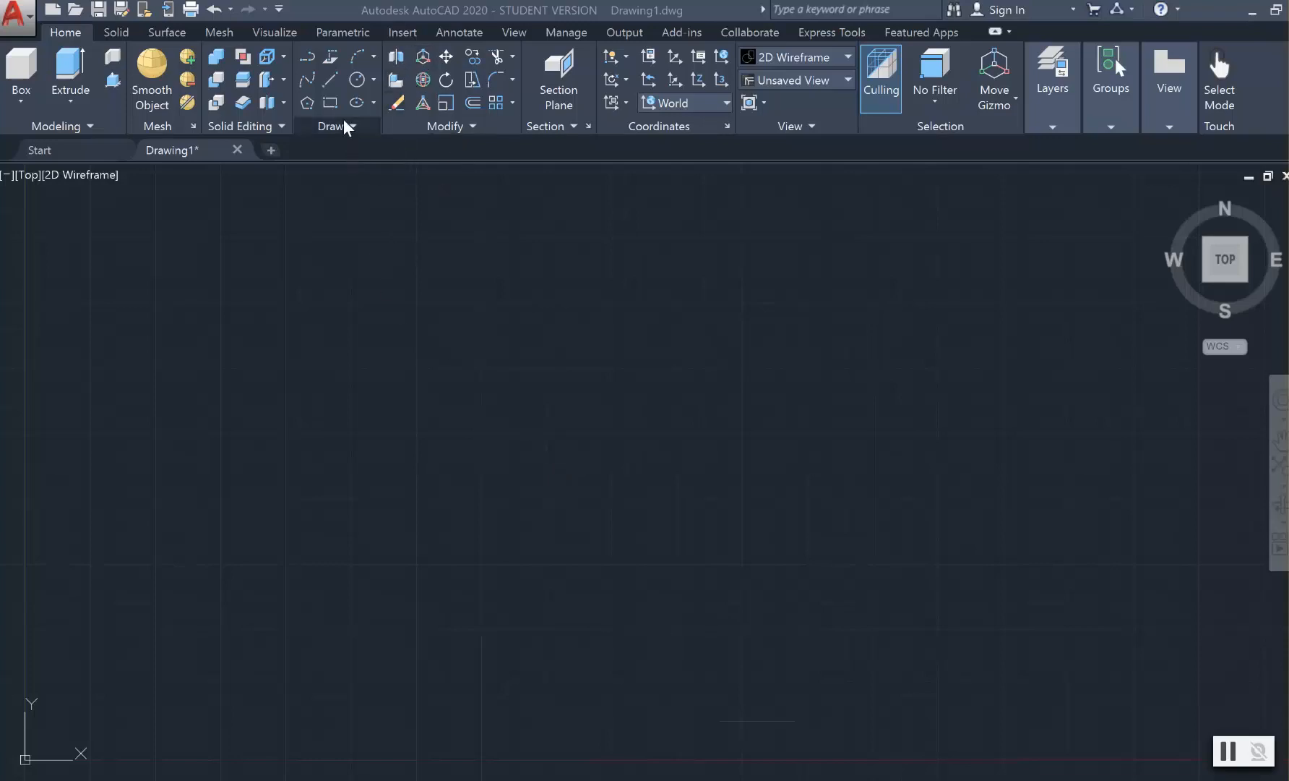
- Draw a five-pointed star from five connected line segments, with its longest segment about 7 5/8" and the last ending on the start point
{"action": "left_click", "coordinate": [333, 84]}
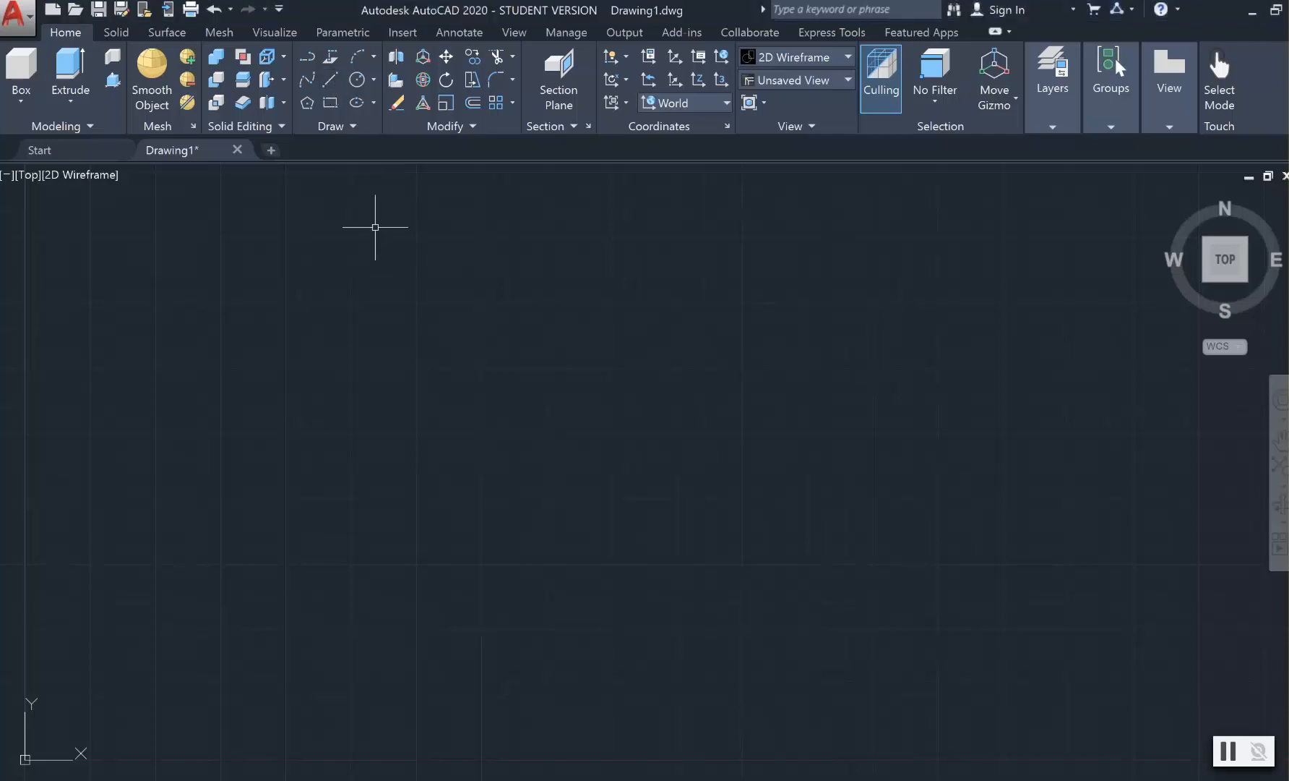
{"action": "left_click", "coordinate": [332, 83]}
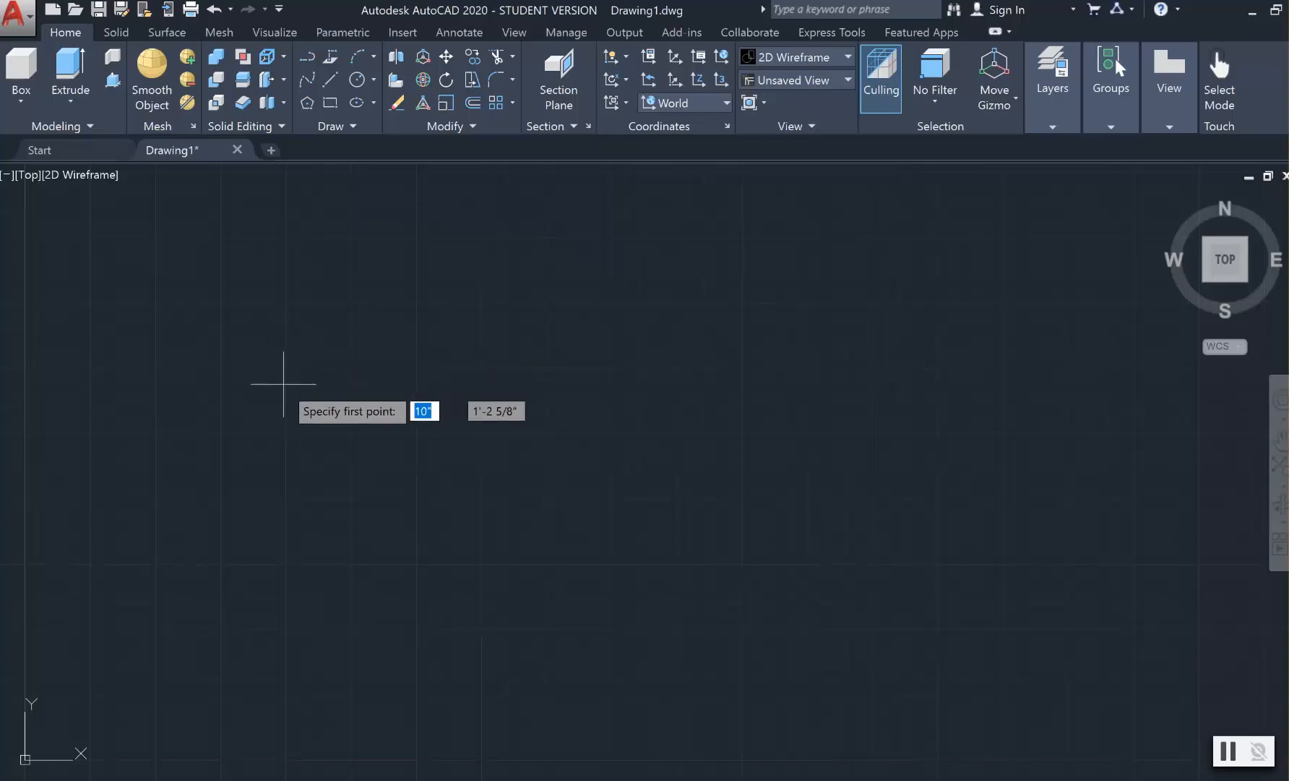
{"action": "left_click", "coordinate": [270, 400]}
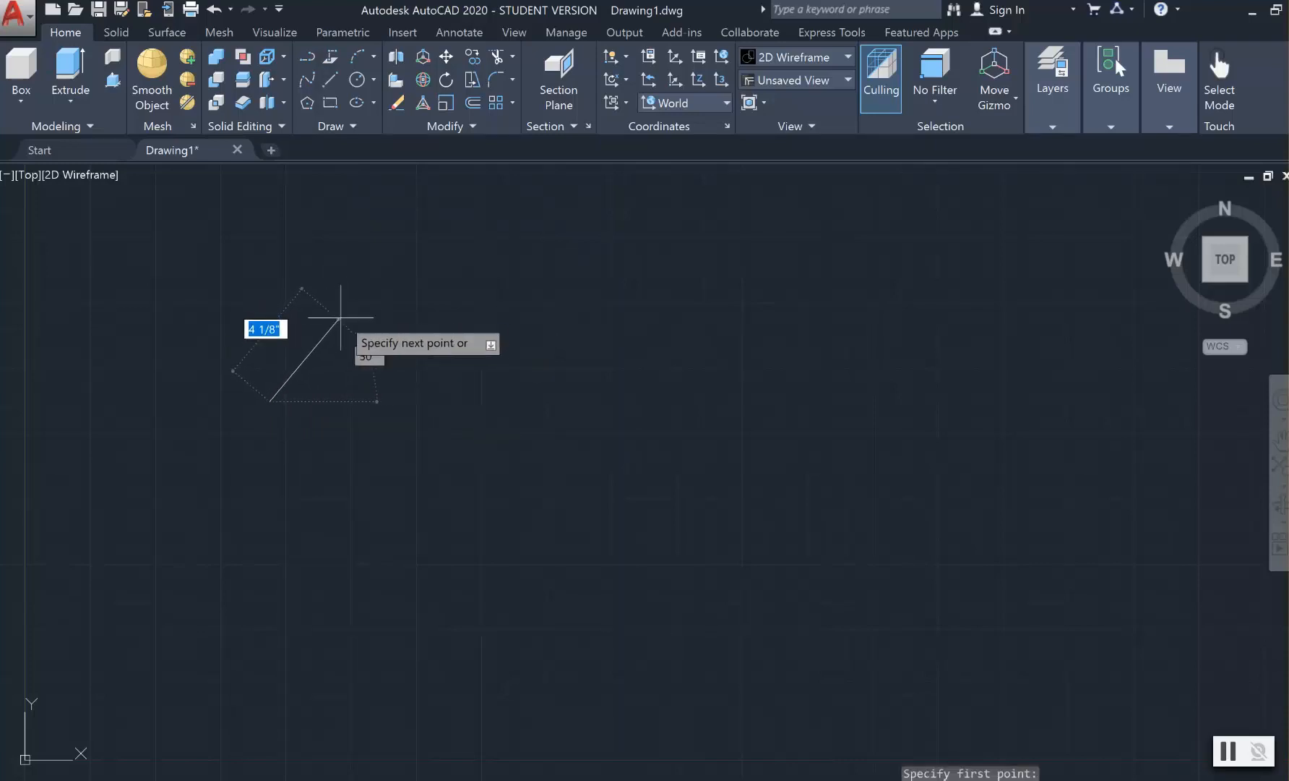
{"action": "left_click", "coordinate": [347, 302]}
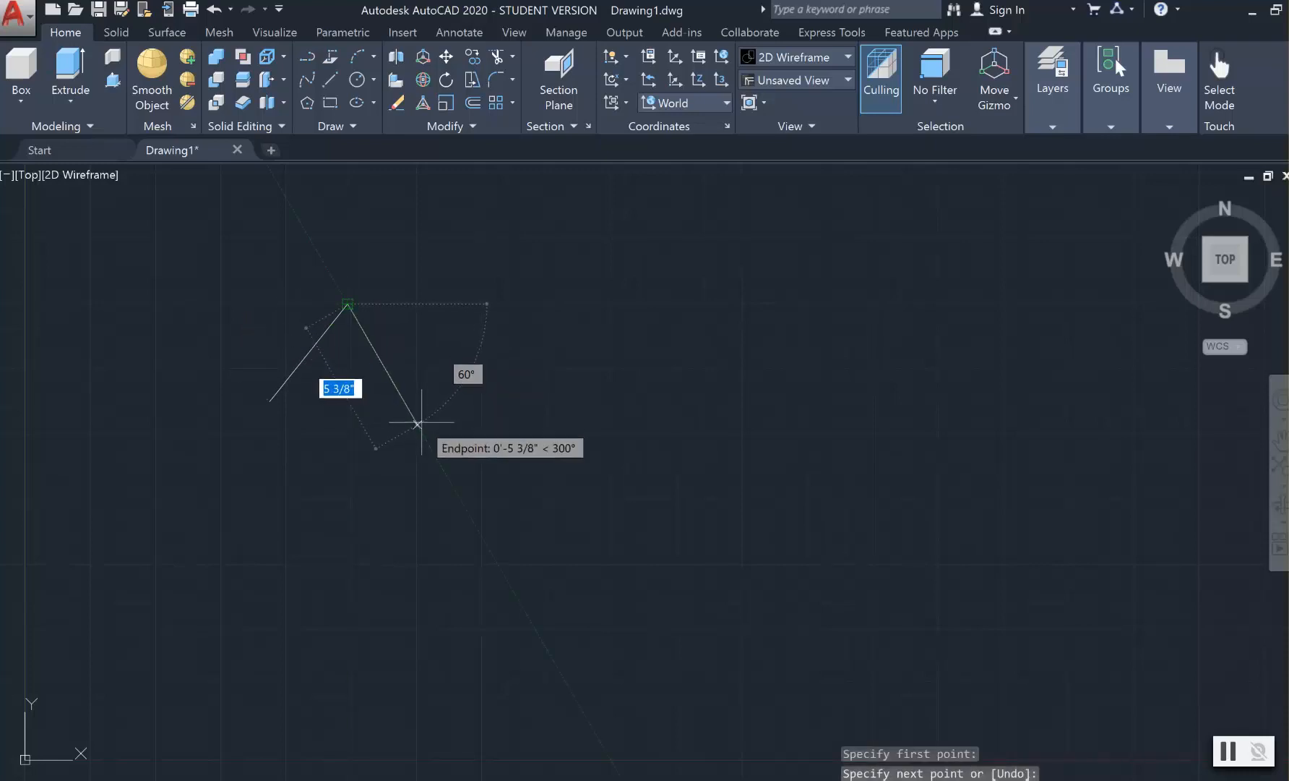
{"action": "left_click", "coordinate": [417, 424]}
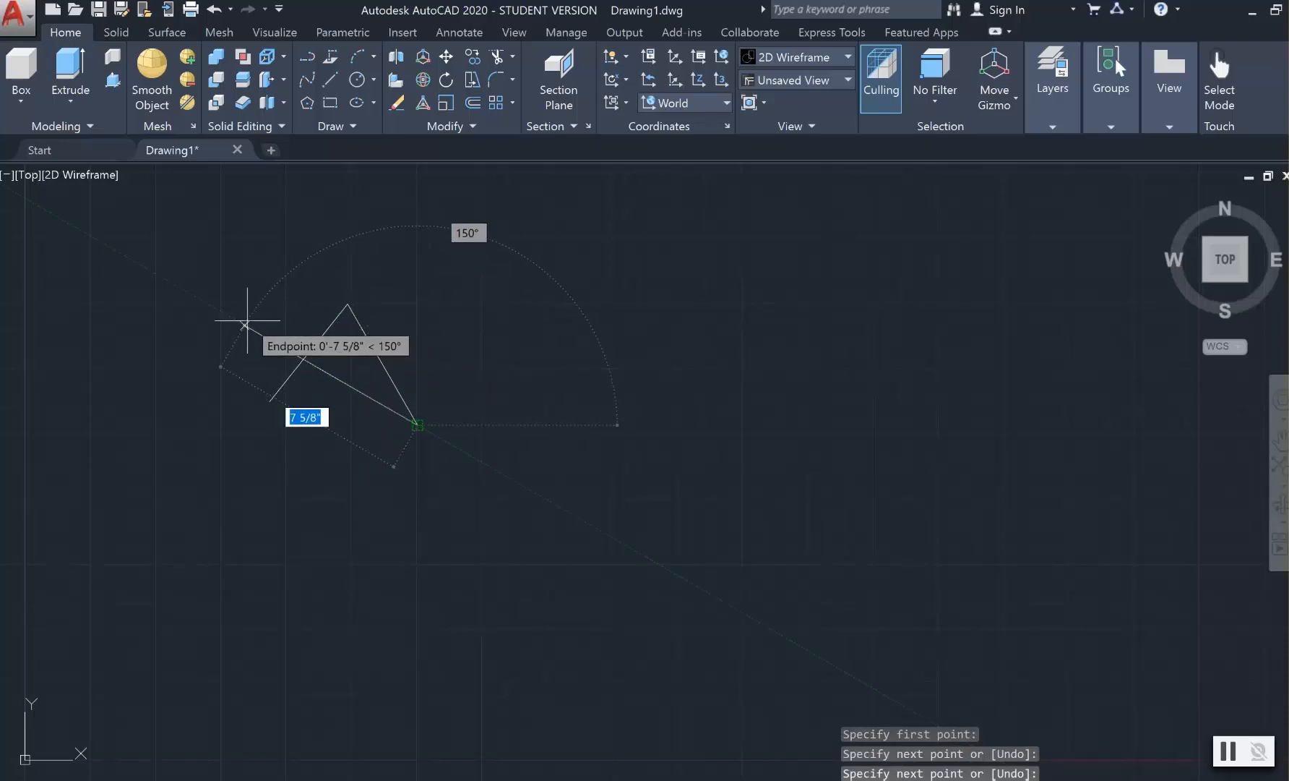
{"action": "left_click", "coordinate": [246, 326]}
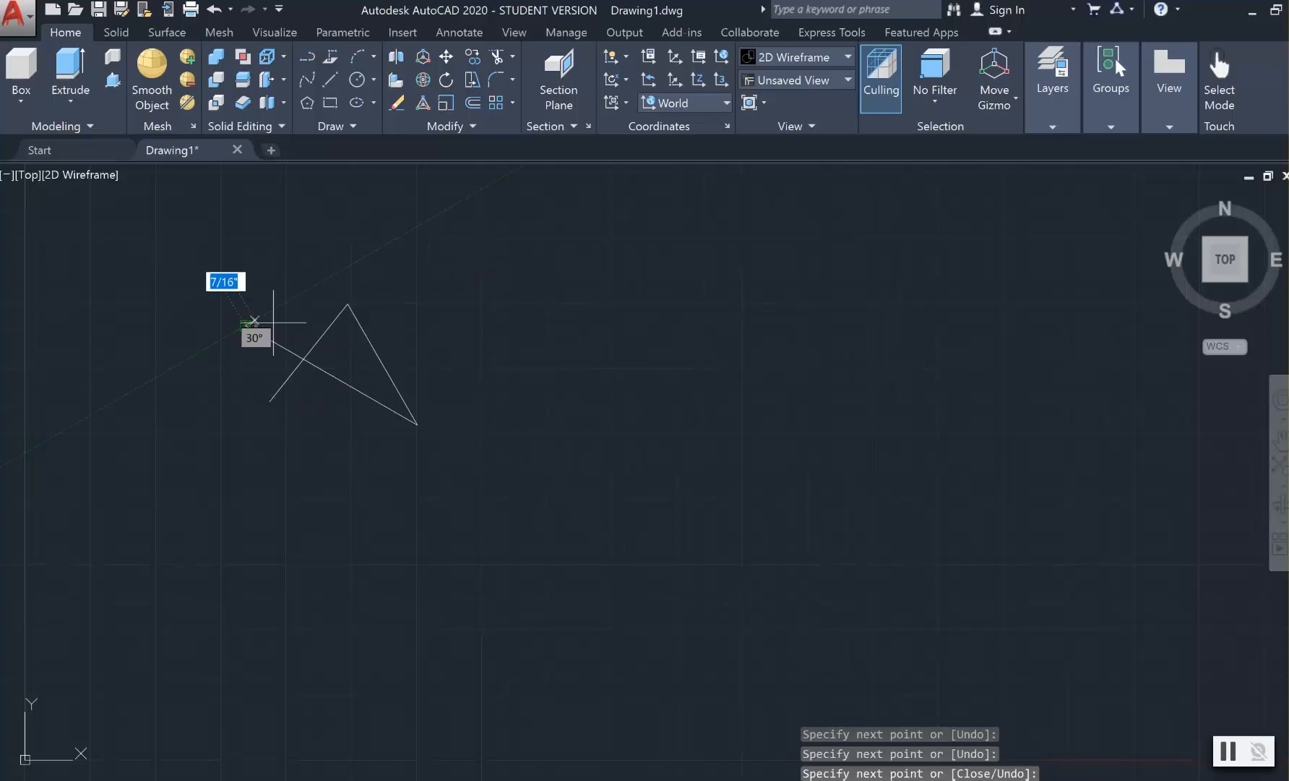
{"action": "left_click", "coordinate": [420, 326]}
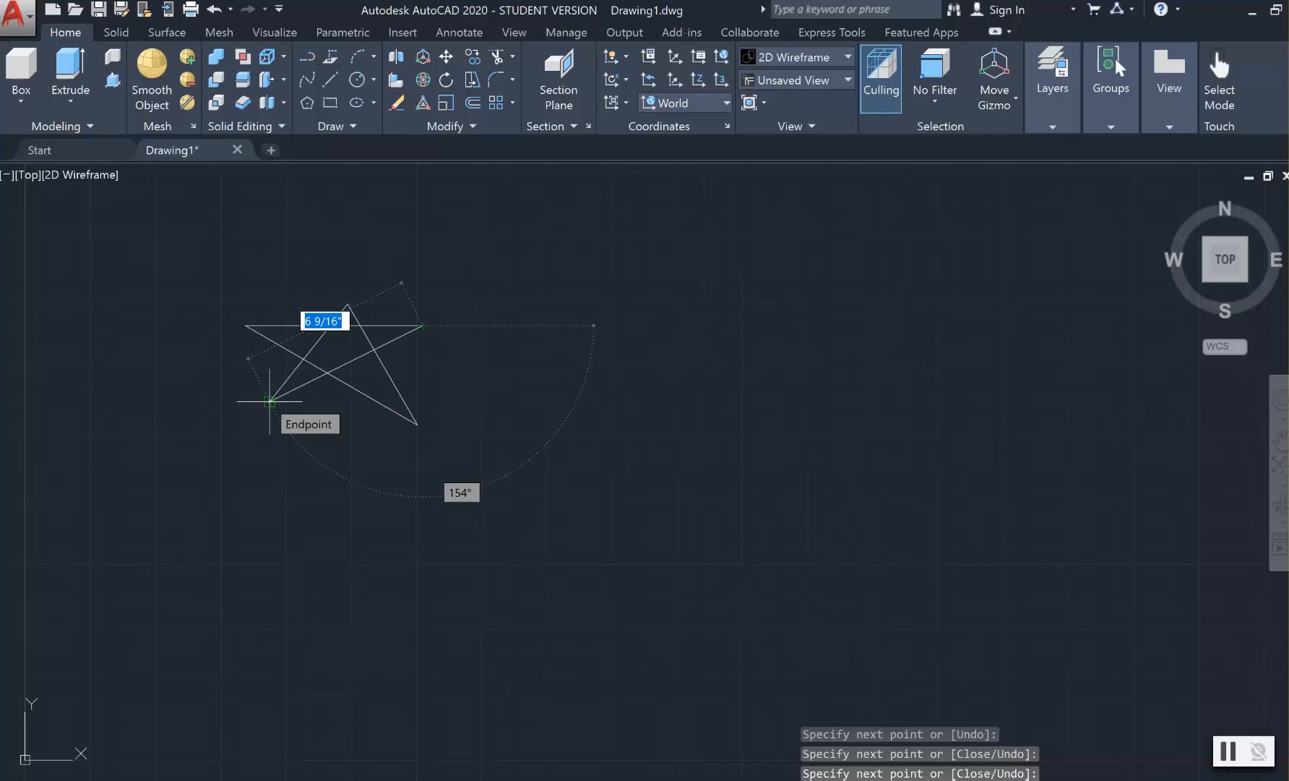
{"action": "left_click", "coordinate": [270, 401]}
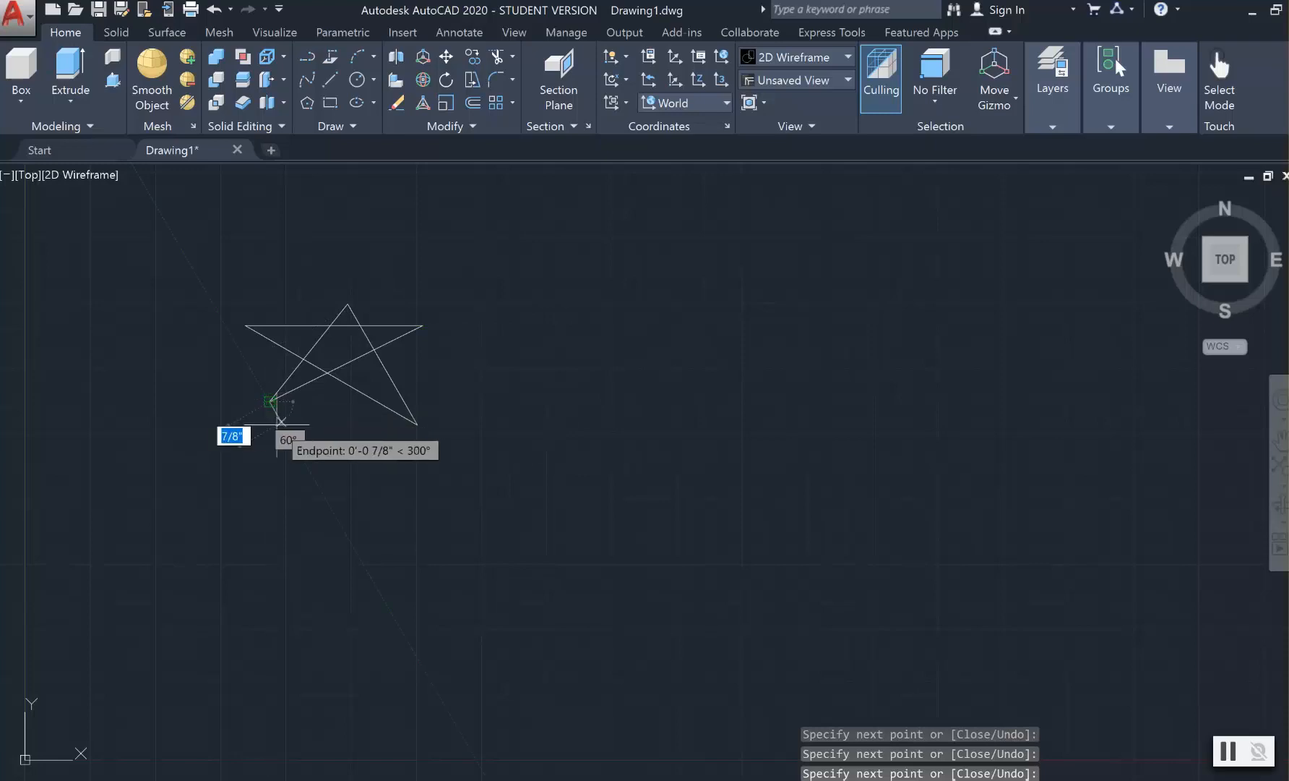
{"action": "key", "text": "Return"}
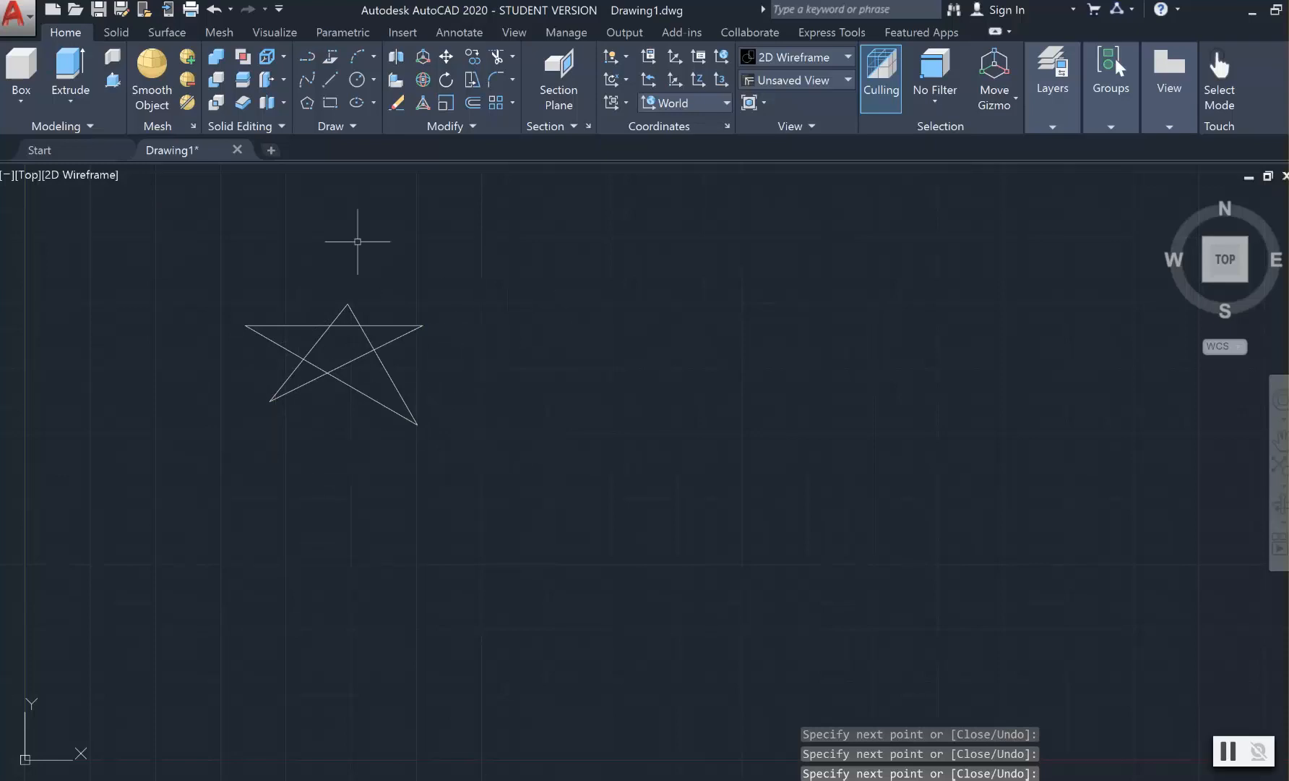
- Draw a second, smaller five-pointed star beside the first from connected lines, with a horizontal segment about 4 11/16" long
{"action": "left_click", "coordinate": [330, 79]}
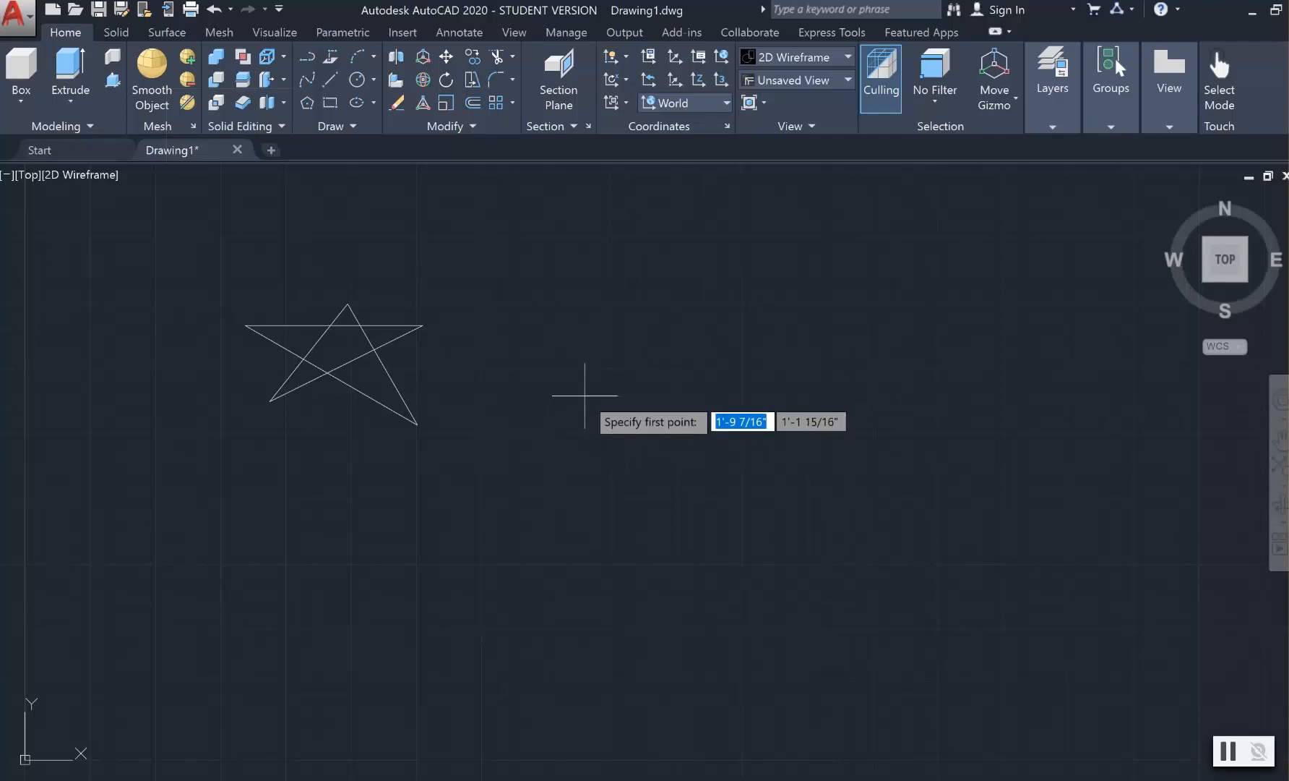
{"action": "left_click", "coordinate": [586, 396]}
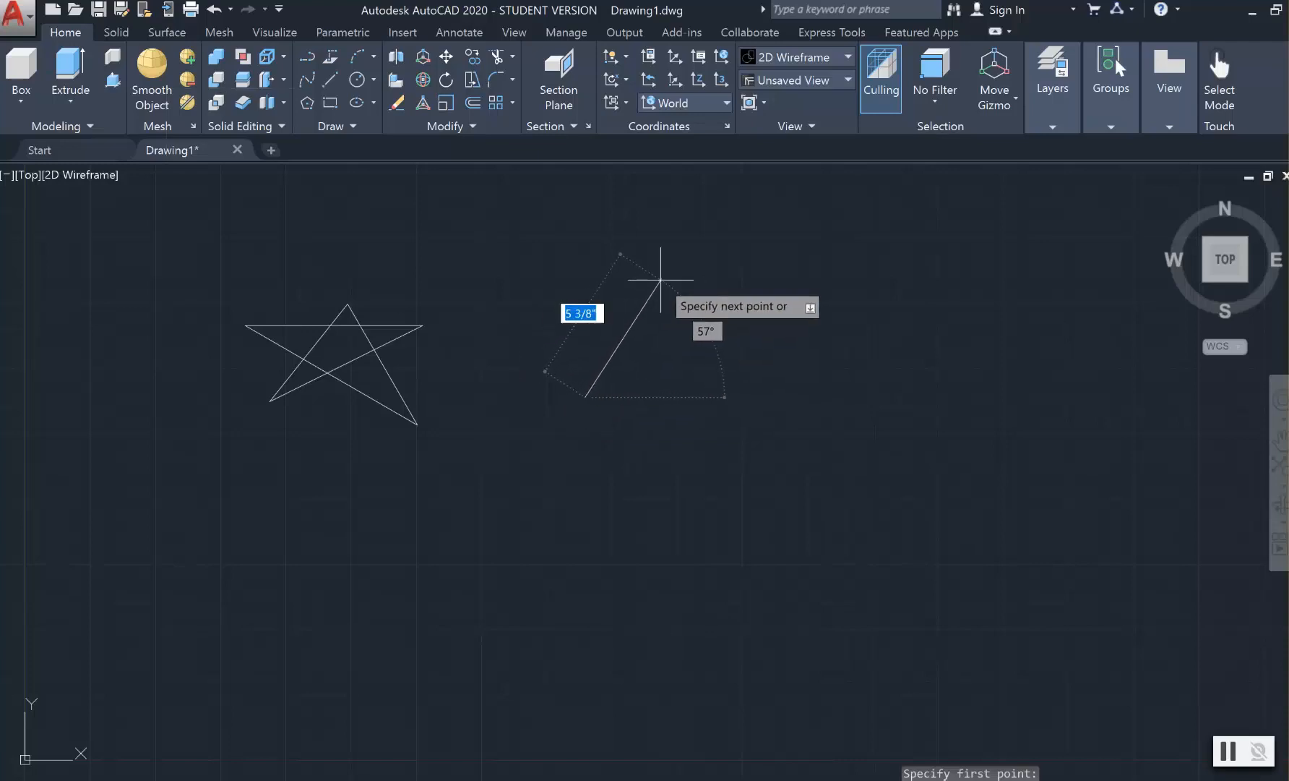
{"action": "left_click", "coordinate": [651, 301]}
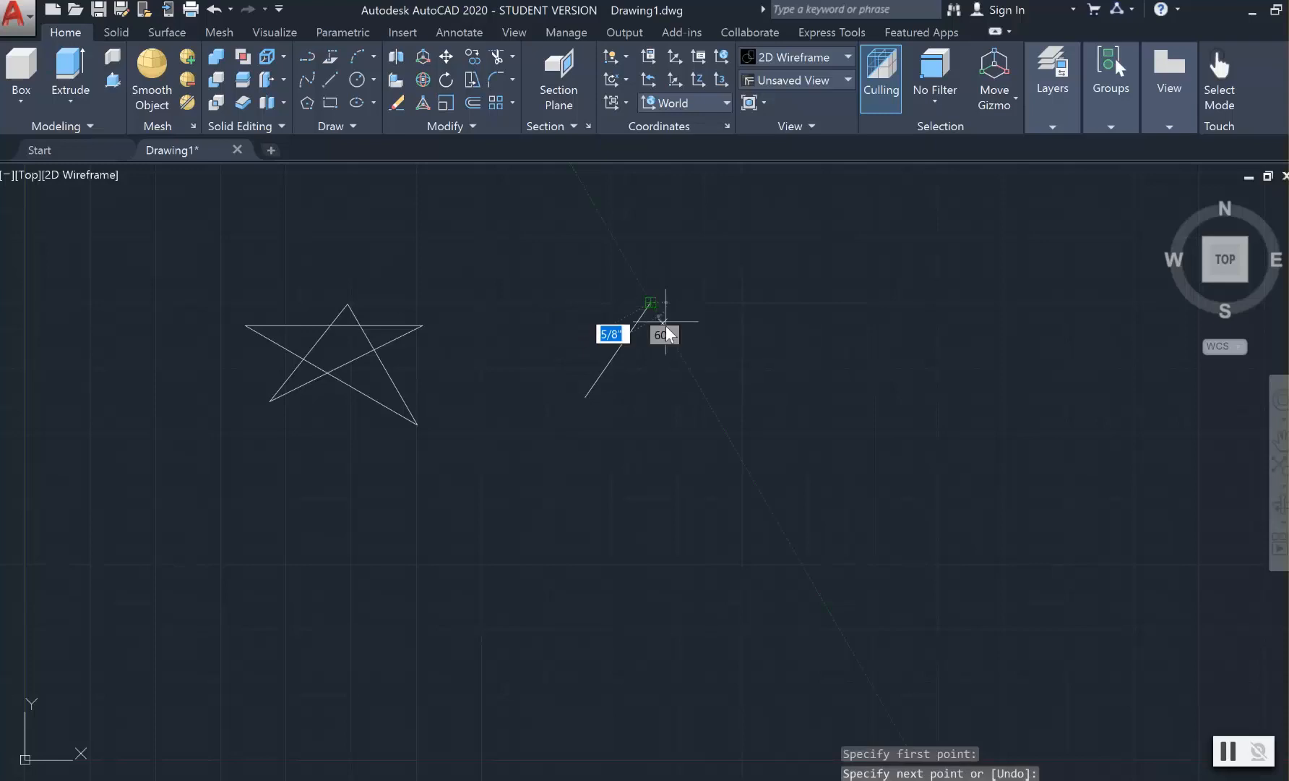
{"action": "left_click", "coordinate": [696, 403]}
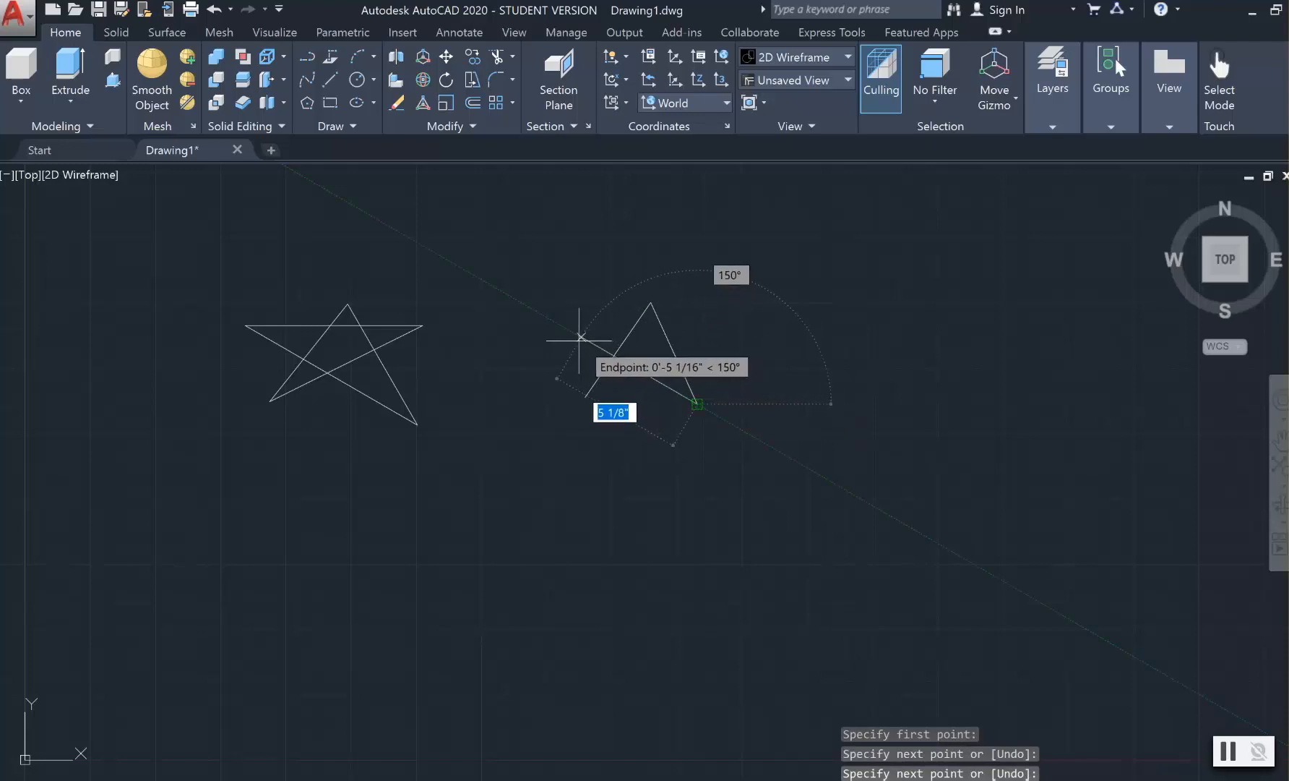
{"action": "left_click", "coordinate": [581, 336]}
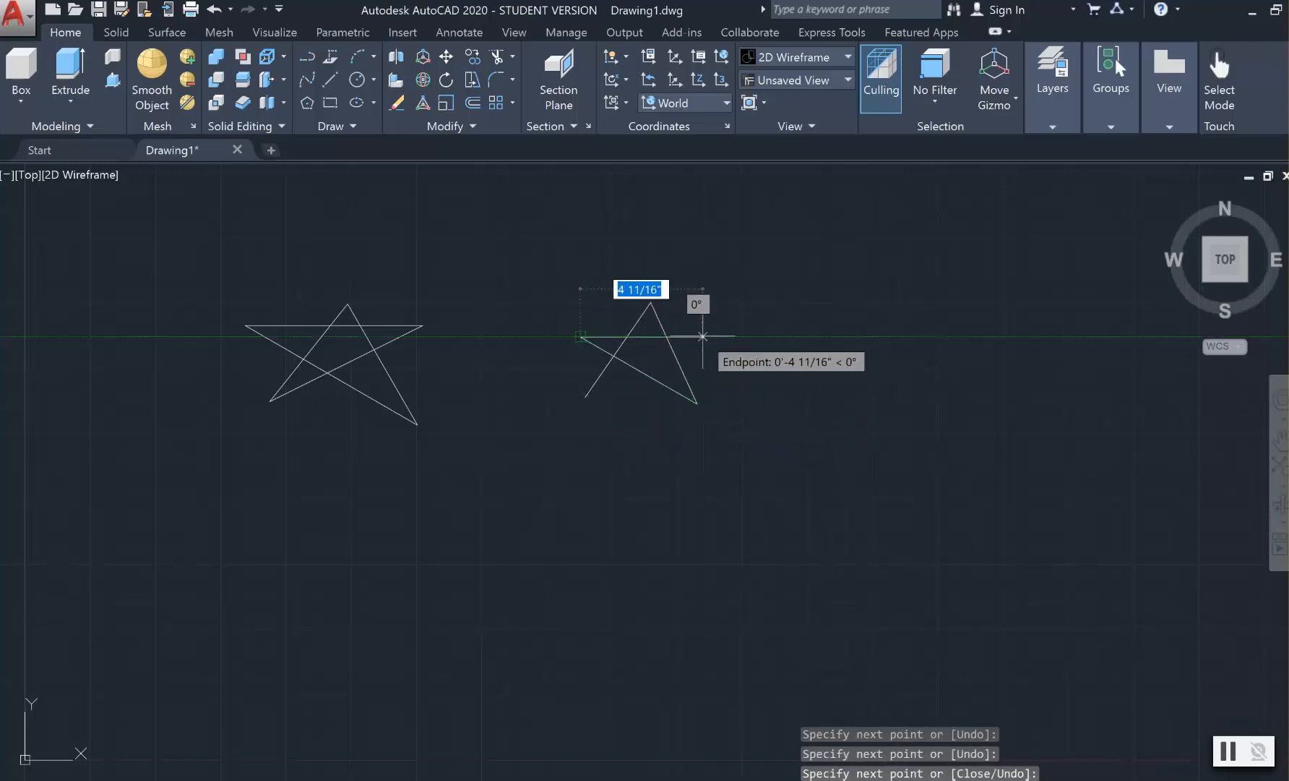
{"action": "left_click", "coordinate": [702, 336]}
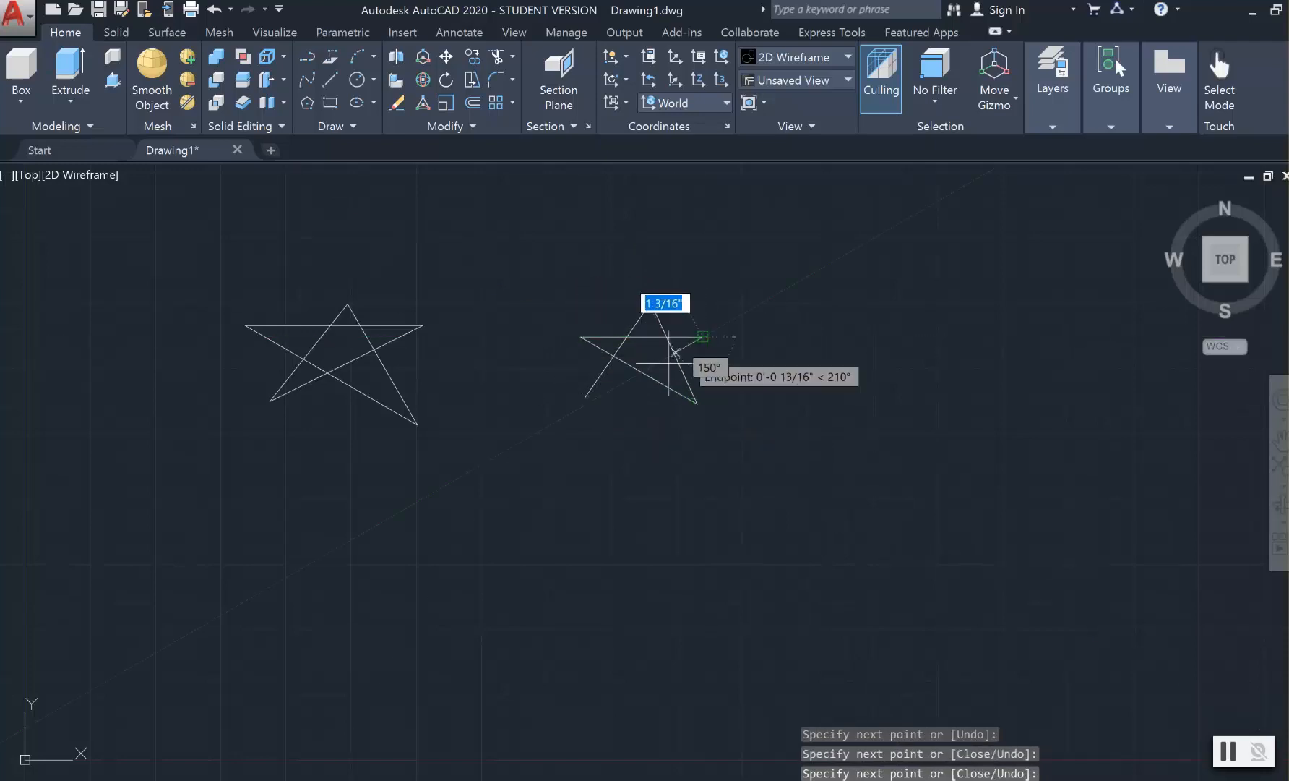
{"action": "left_click", "coordinate": [585, 396]}
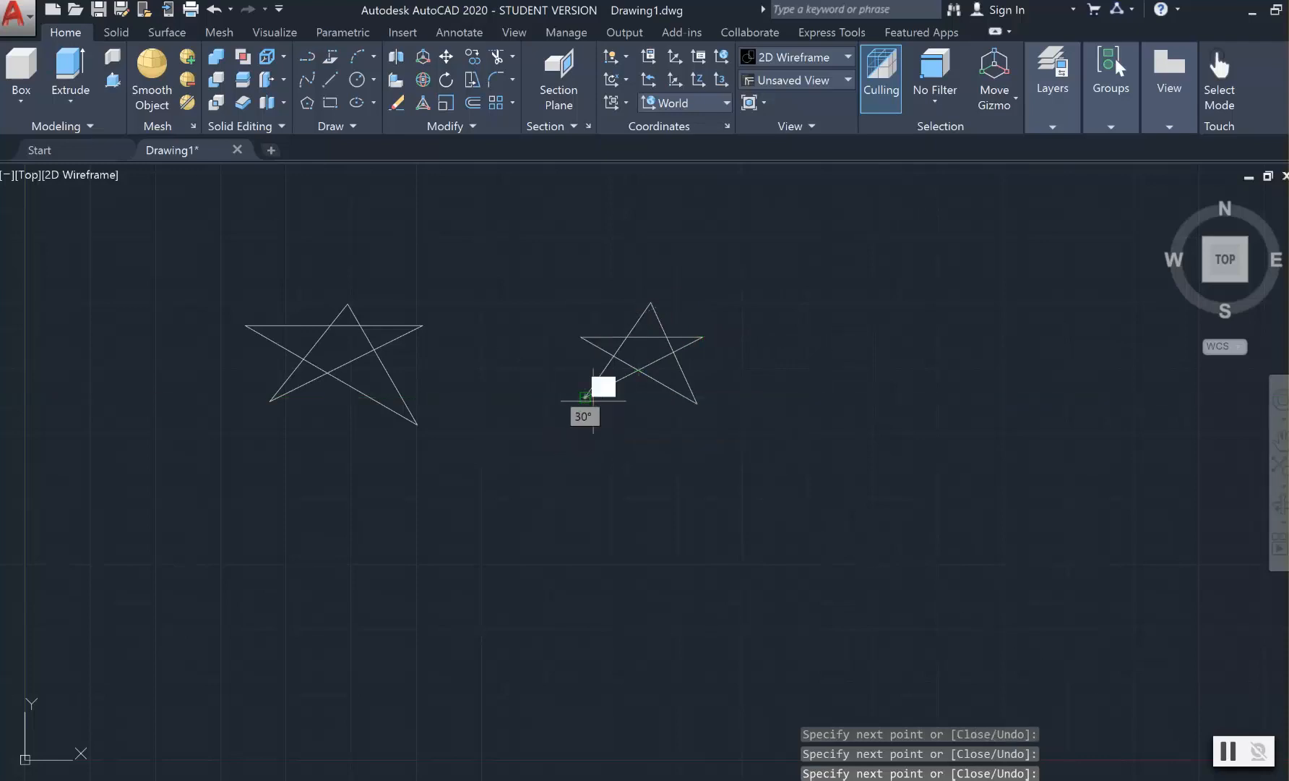
{"action": "key", "text": "Escape"}
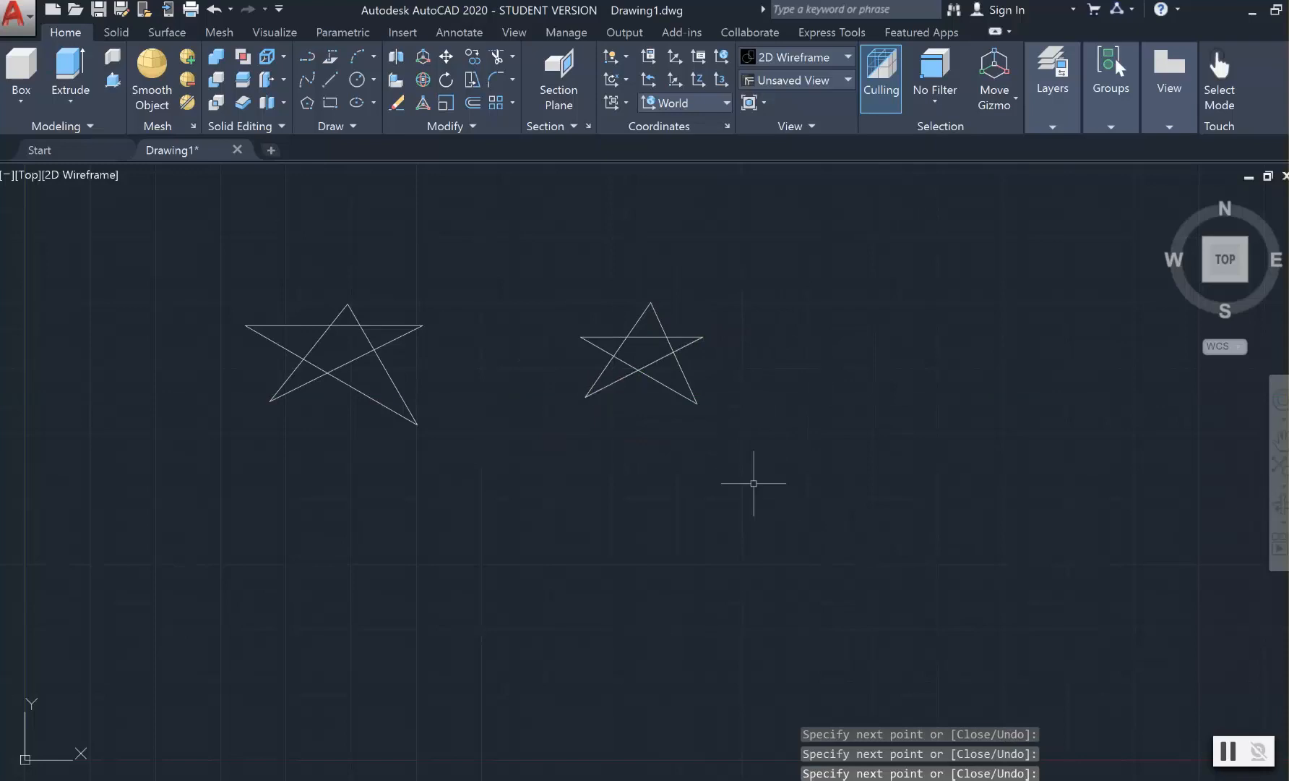
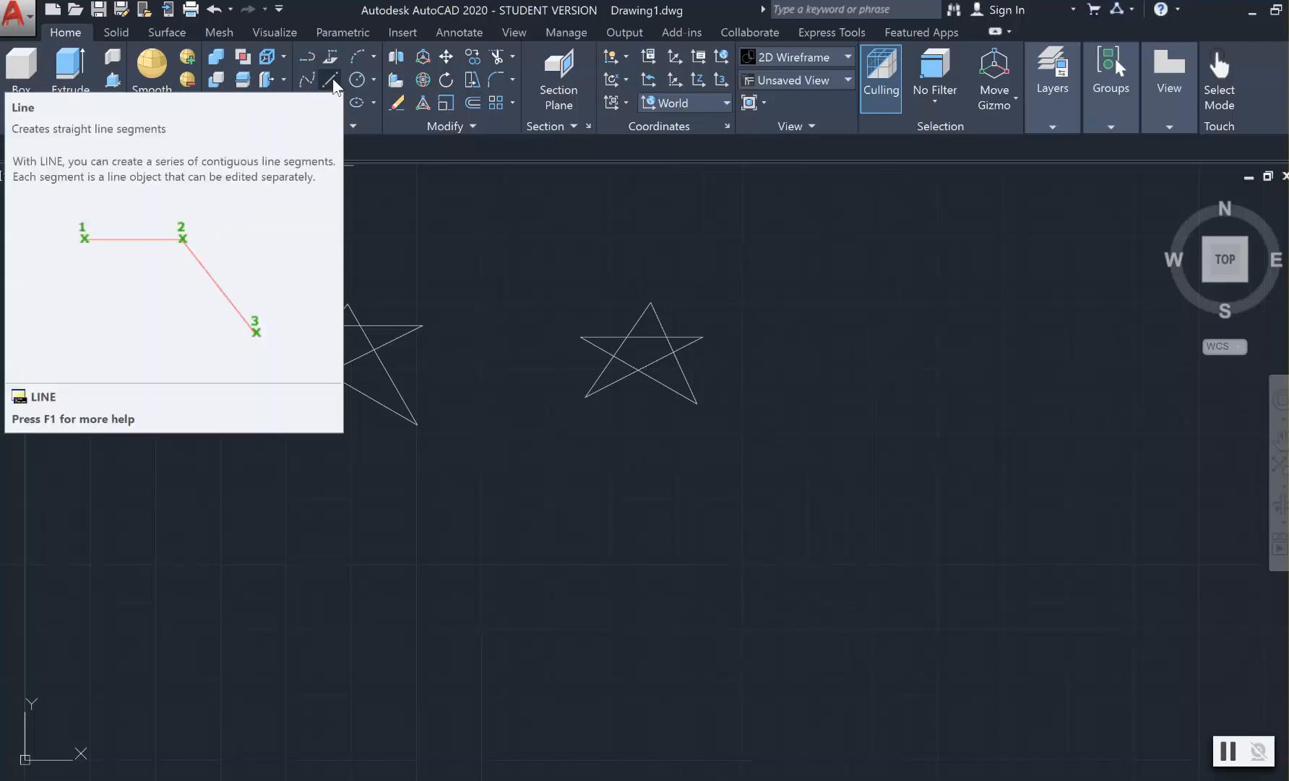
- Draw a single line sloping down to the right in the empty area below and between the two stars
{"action": "left_click", "coordinate": [331, 79]}
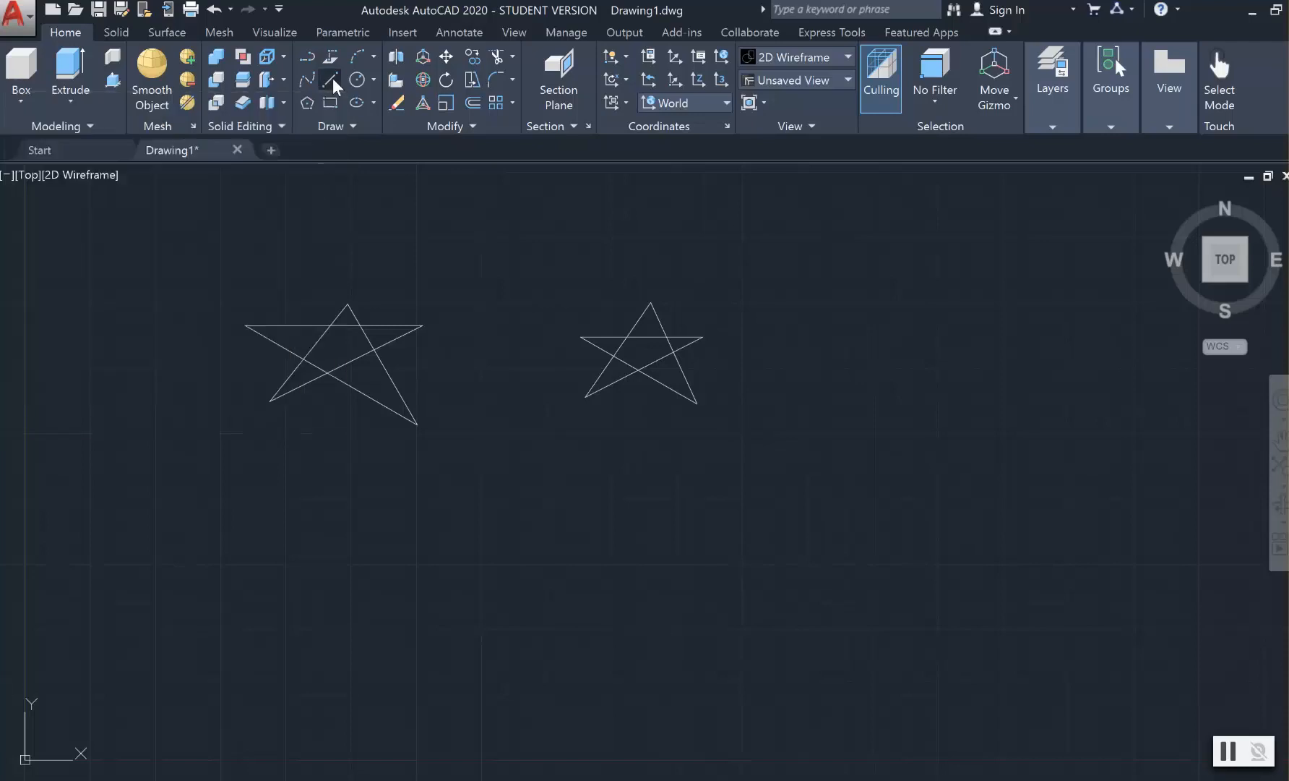
{"action": "left_click", "coordinate": [404, 510]}
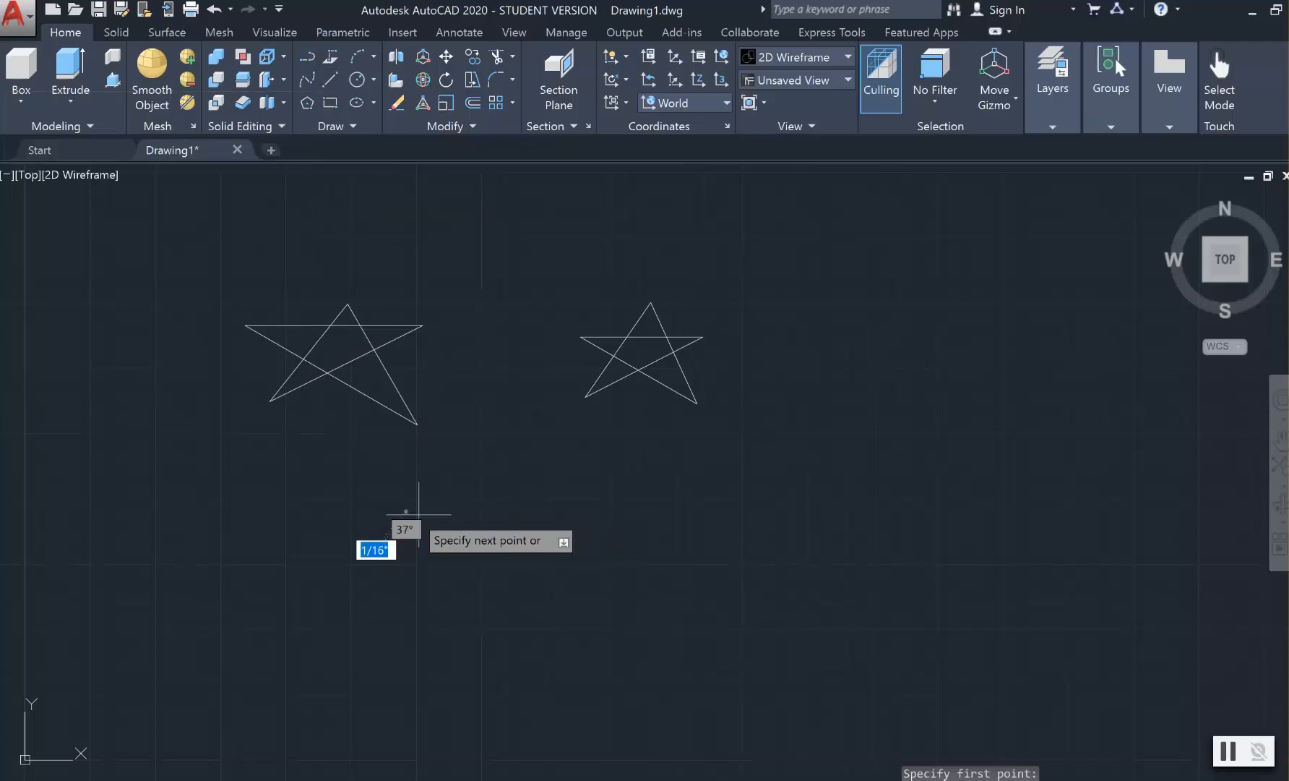
{"action": "left_click", "coordinate": [512, 560]}
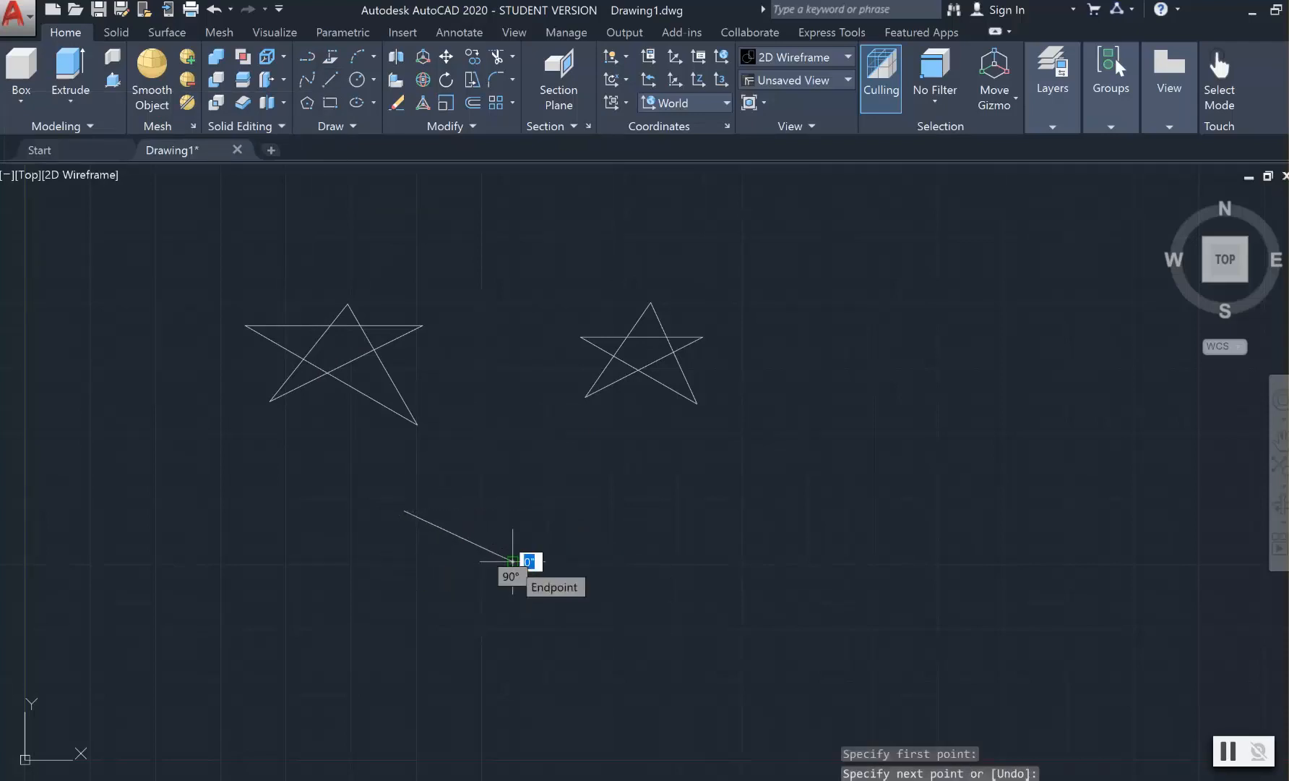
{"action": "key", "text": "Return"}
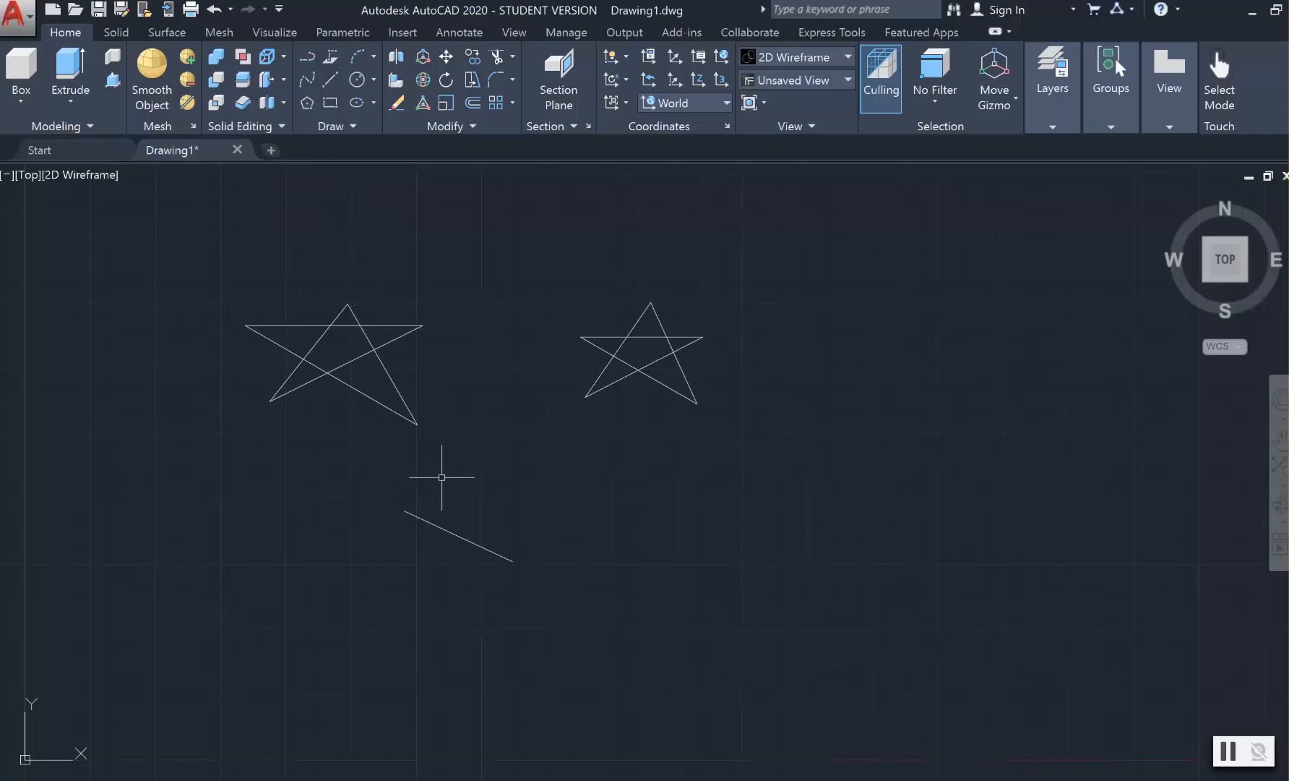
- Draw a second separate line just above the sloping line and roughly parallel to it
{"action": "type", "text": "l"}
{"action": "key", "text": "Return"}
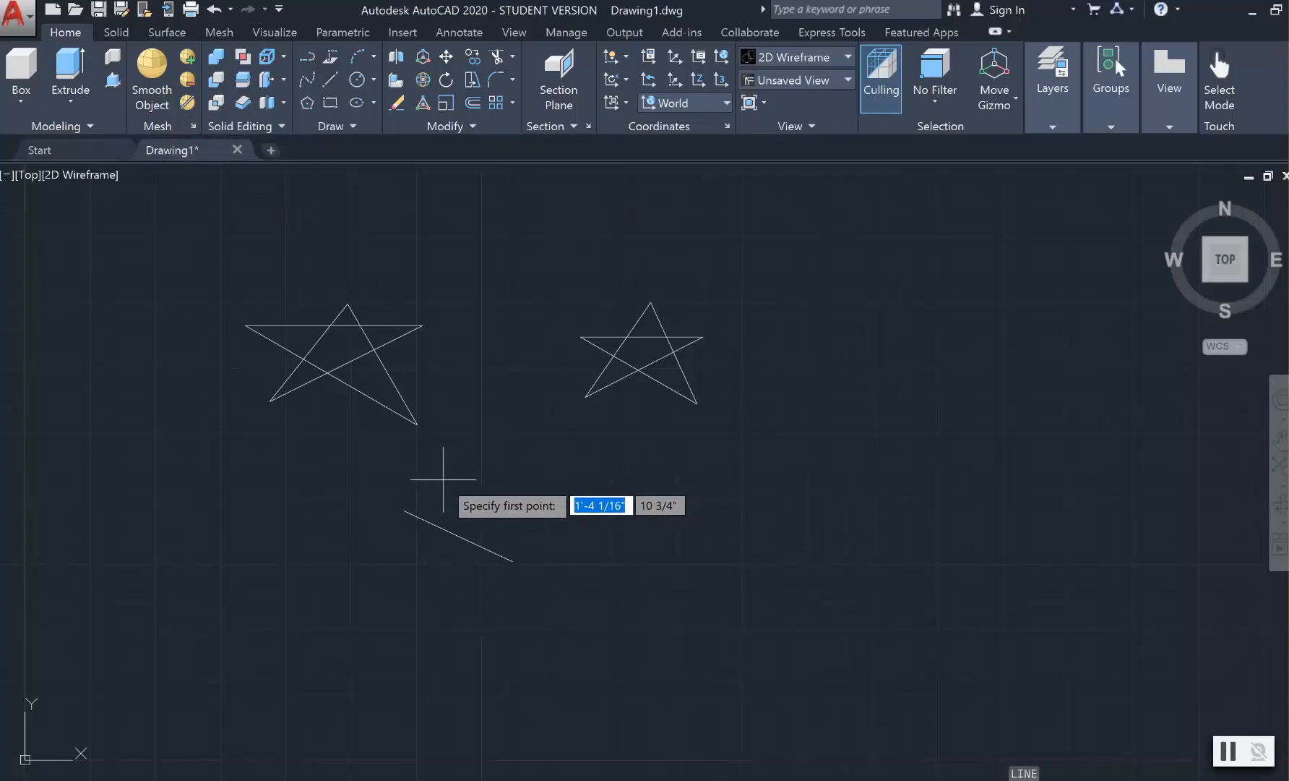
{"action": "left_click", "coordinate": [437, 484]}
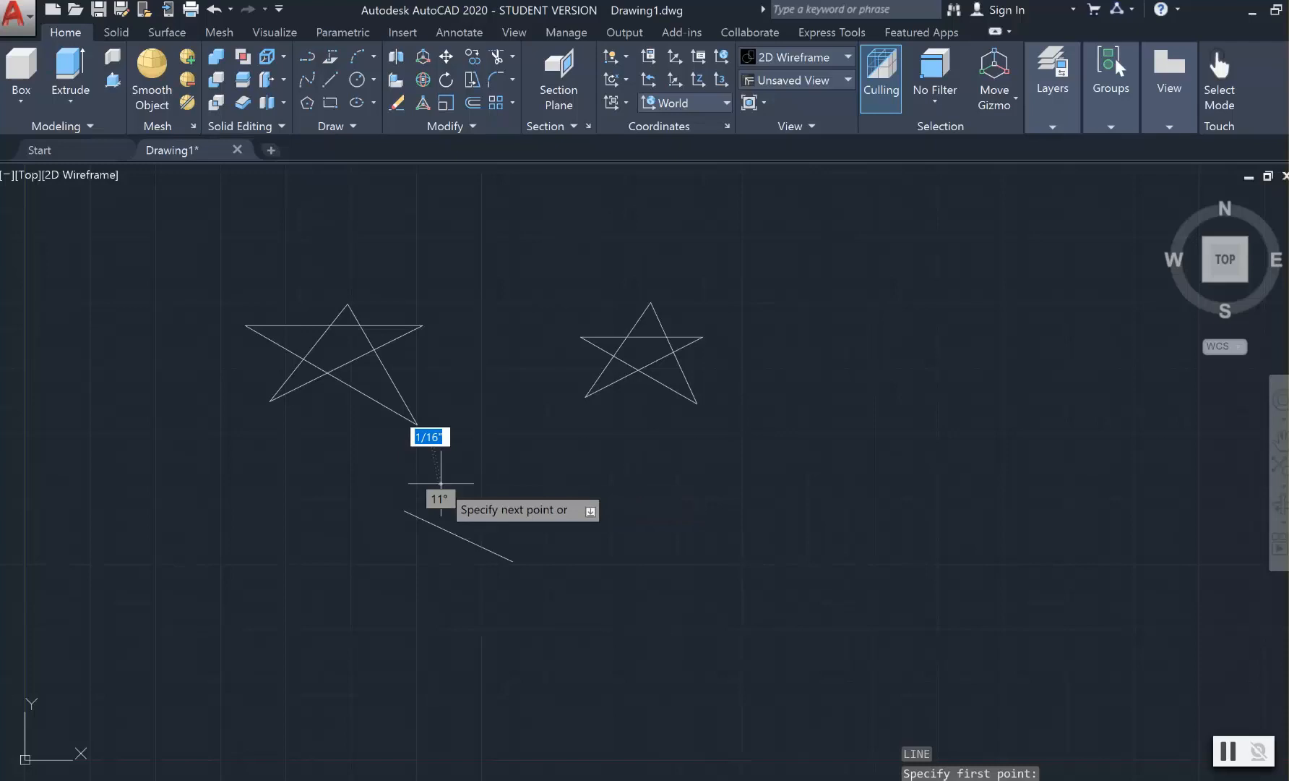
{"action": "left_click", "coordinate": [536, 535]}
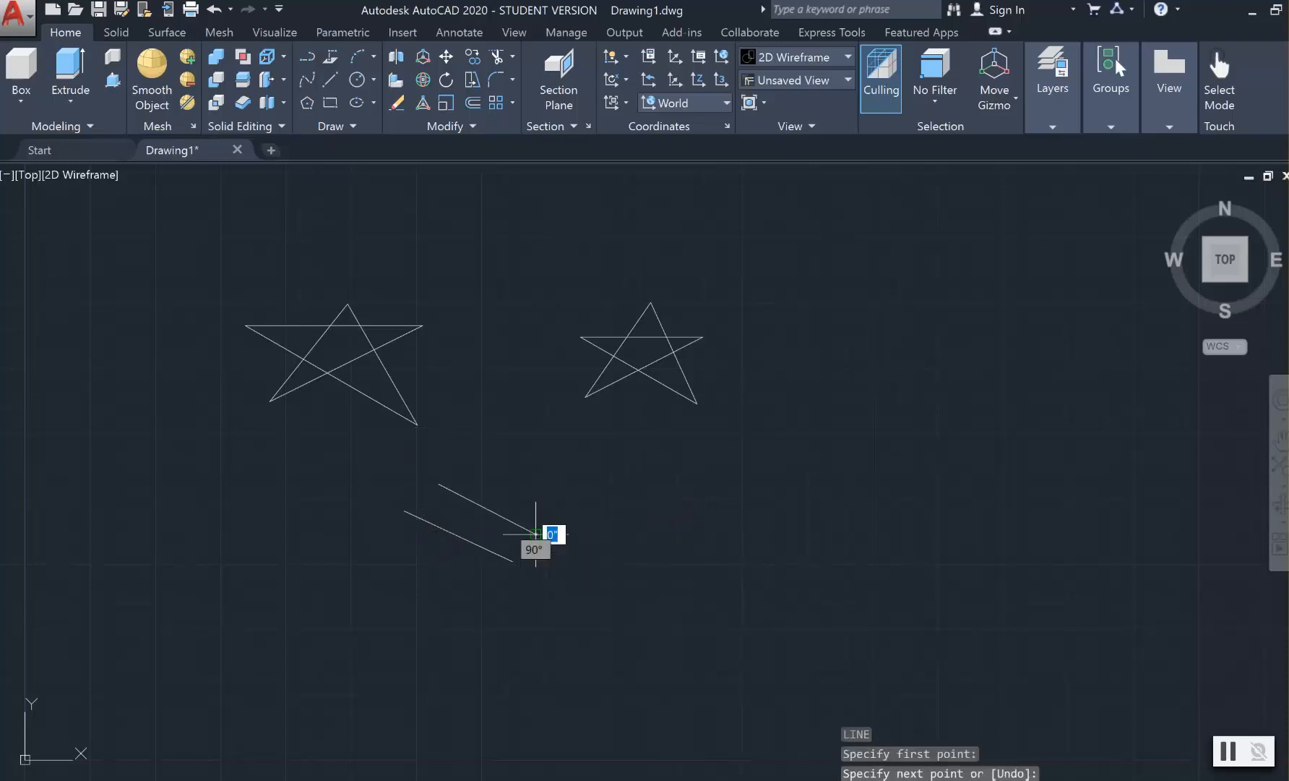
{"action": "key", "text": "Return"}
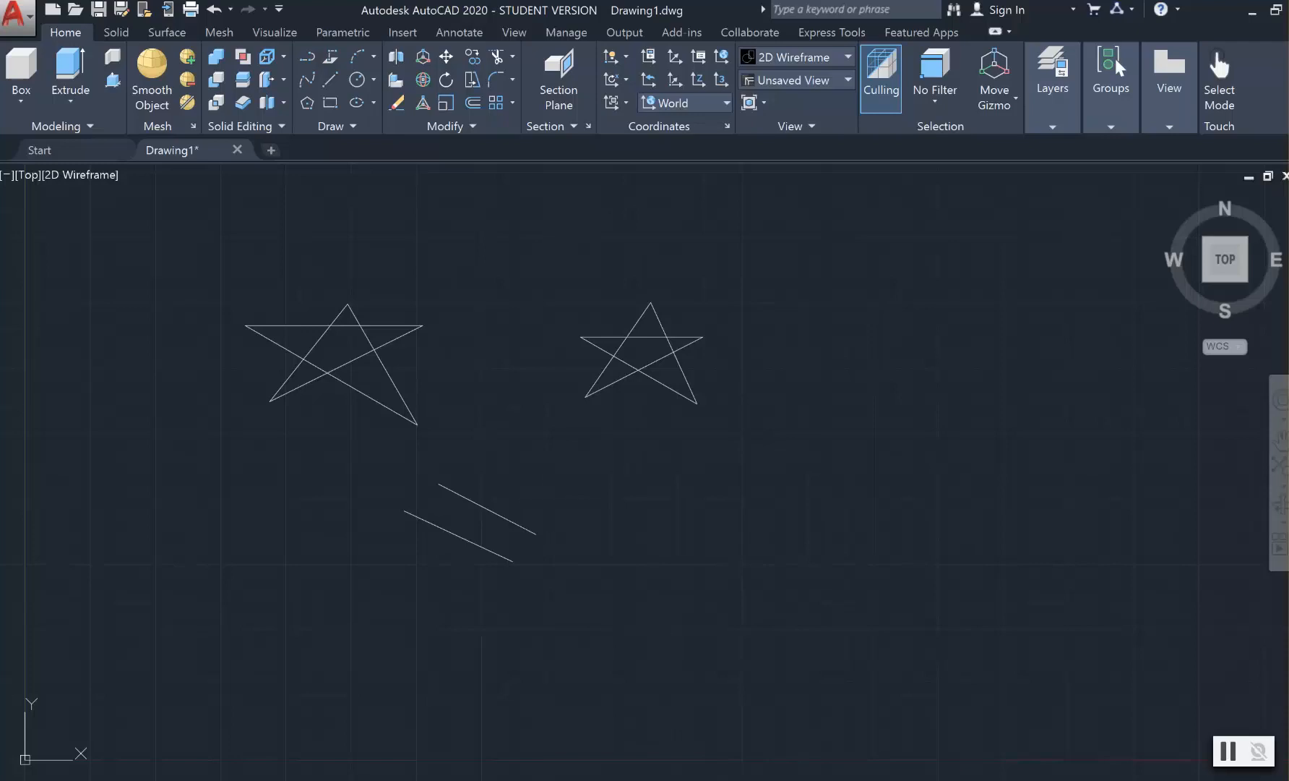
- Add a third, shorter sloping line above the other two, roughly parallel to them
{"action": "type", "text": "l"}
{"action": "key", "text": "Return"}
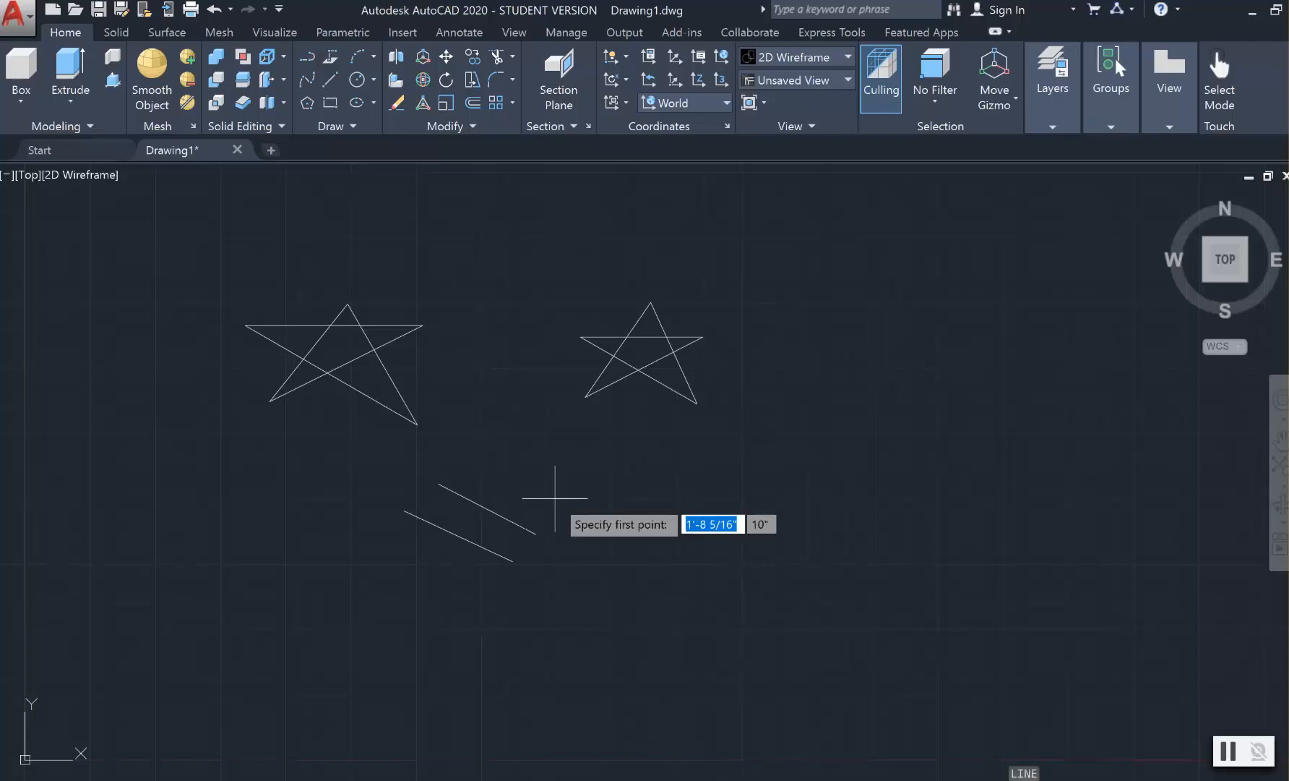
{"action": "left_click", "coordinate": [488, 457]}
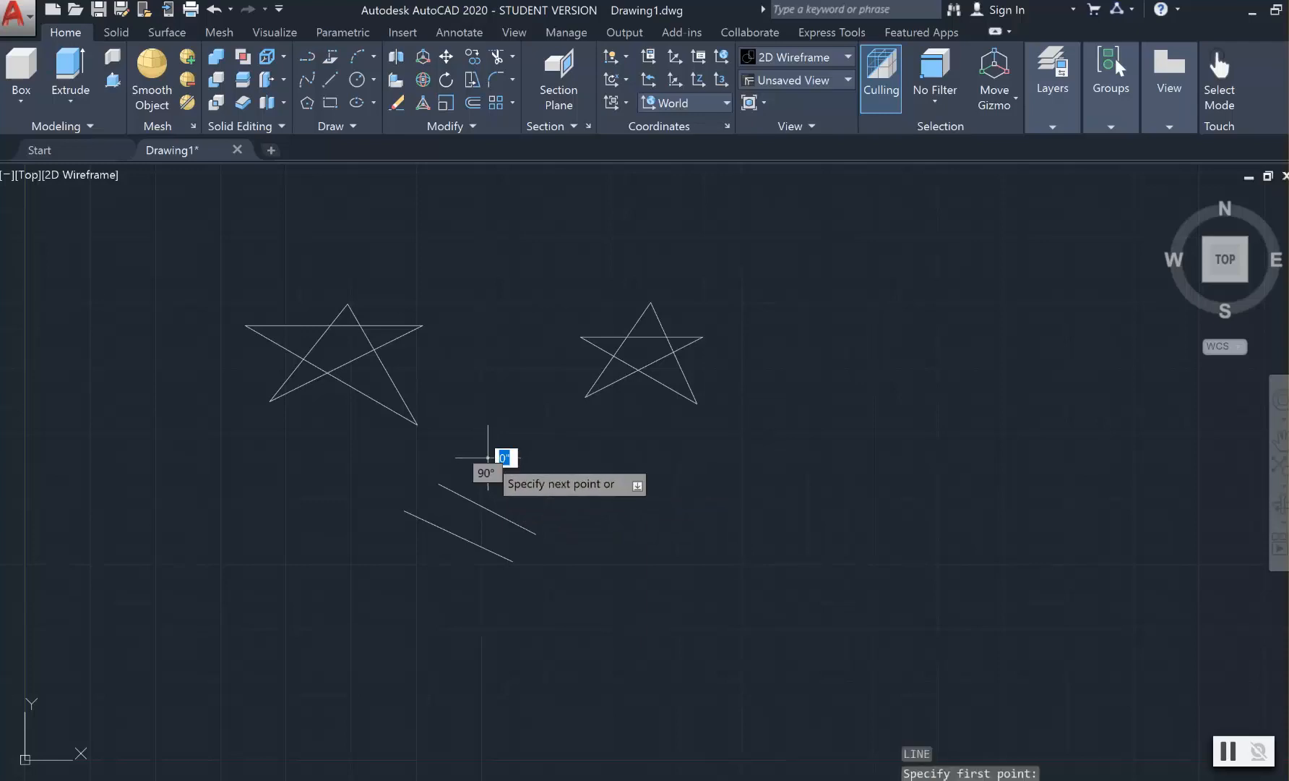
{"action": "left_click", "coordinate": [563, 501]}
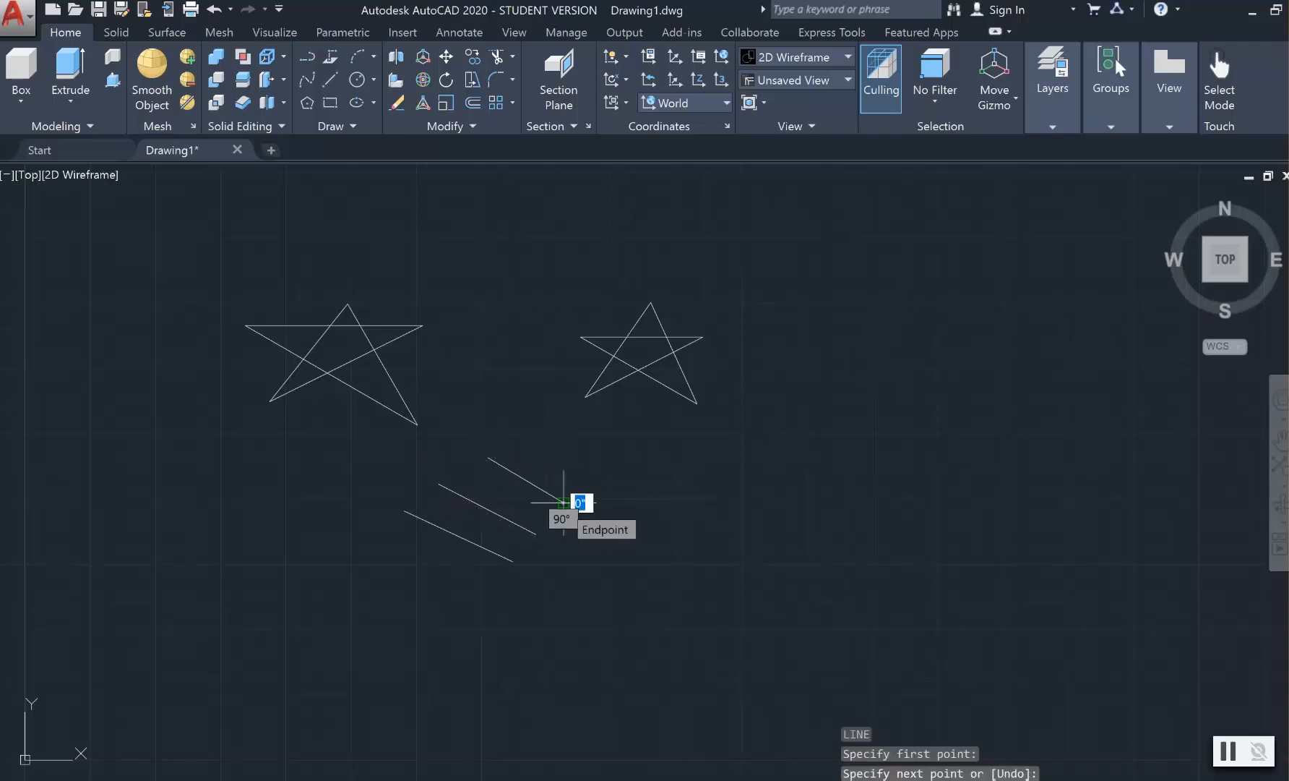
{"action": "key", "text": "Return"}
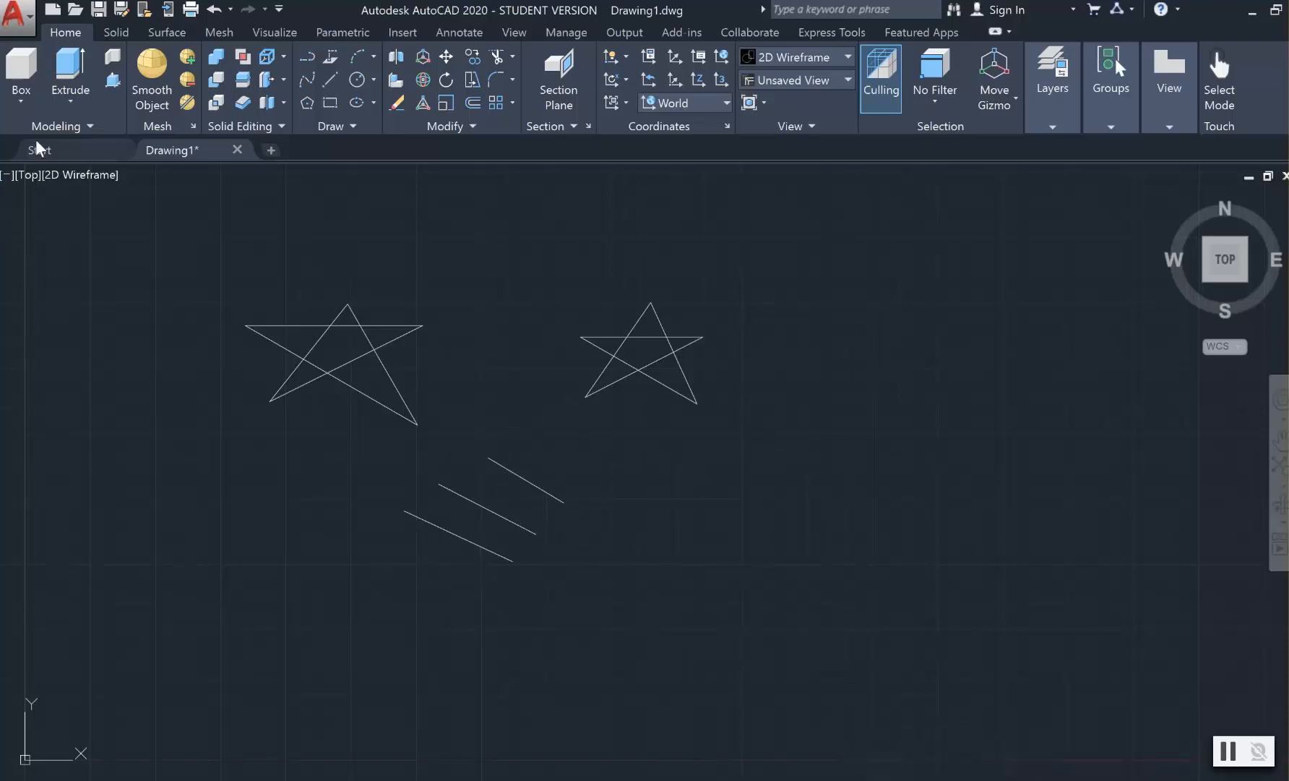
- Draw a diagonal line from above the shortest sloping line down to the left, crossing all three sloping lines
{"action": "left_click", "coordinate": [332, 78]}
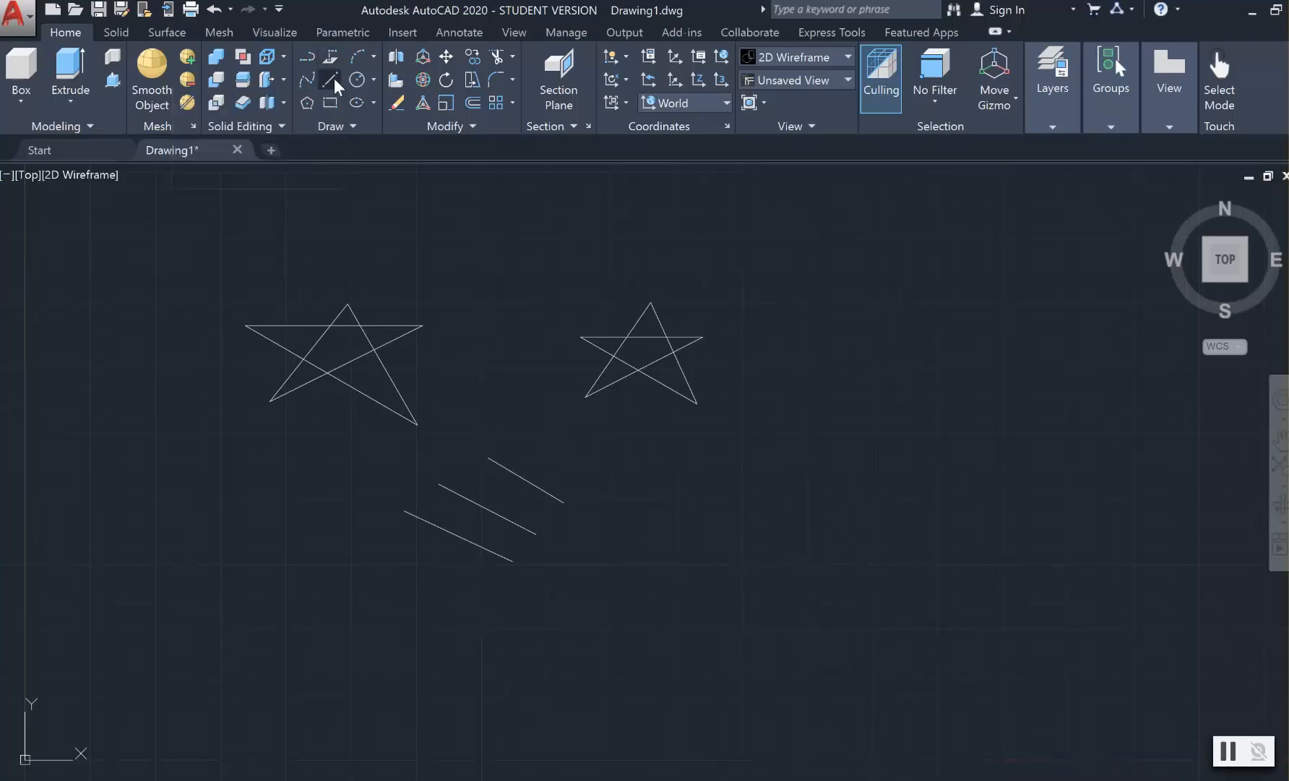
{"action": "left_click", "coordinate": [543, 442]}
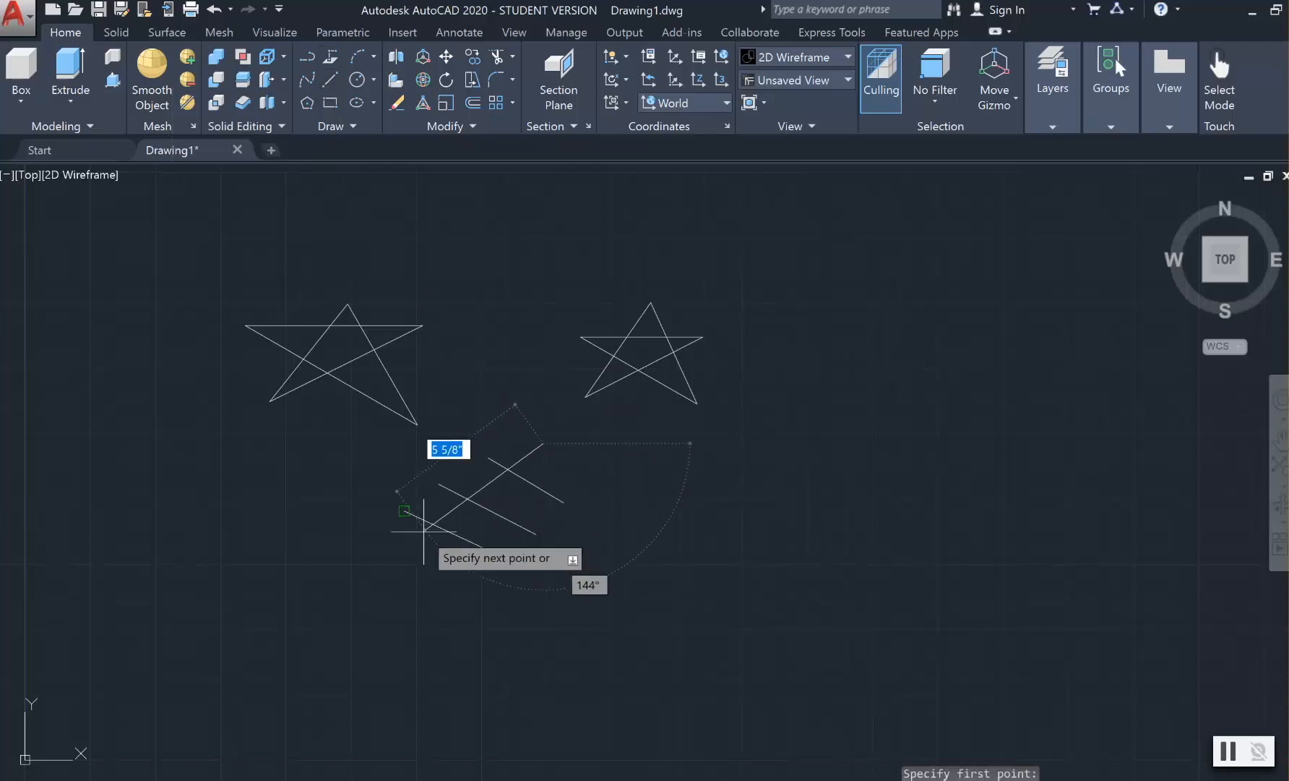
{"action": "left_click", "coordinate": [403, 548]}
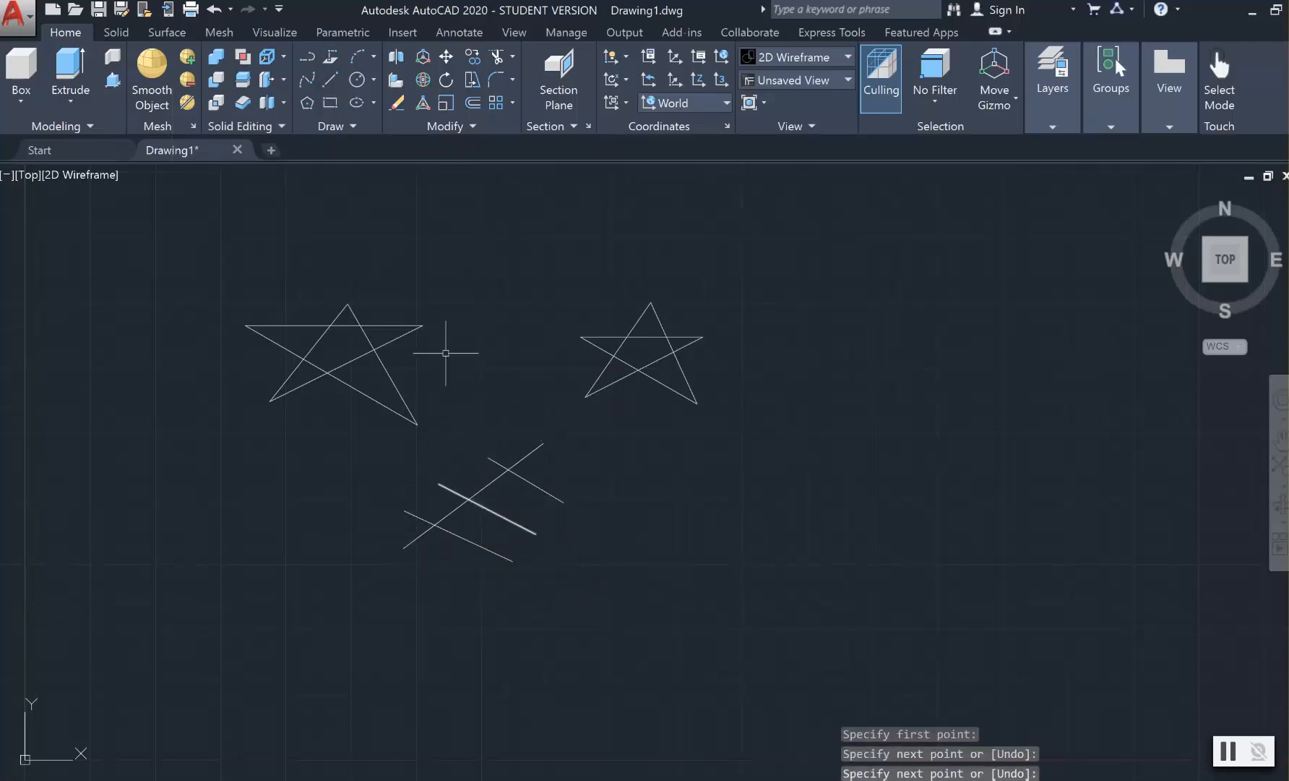
- Draw a second diagonal line just below and roughly parallel to the existing diagonal, crossing all three sloping lines
{"action": "left_click", "coordinate": [328, 78]}
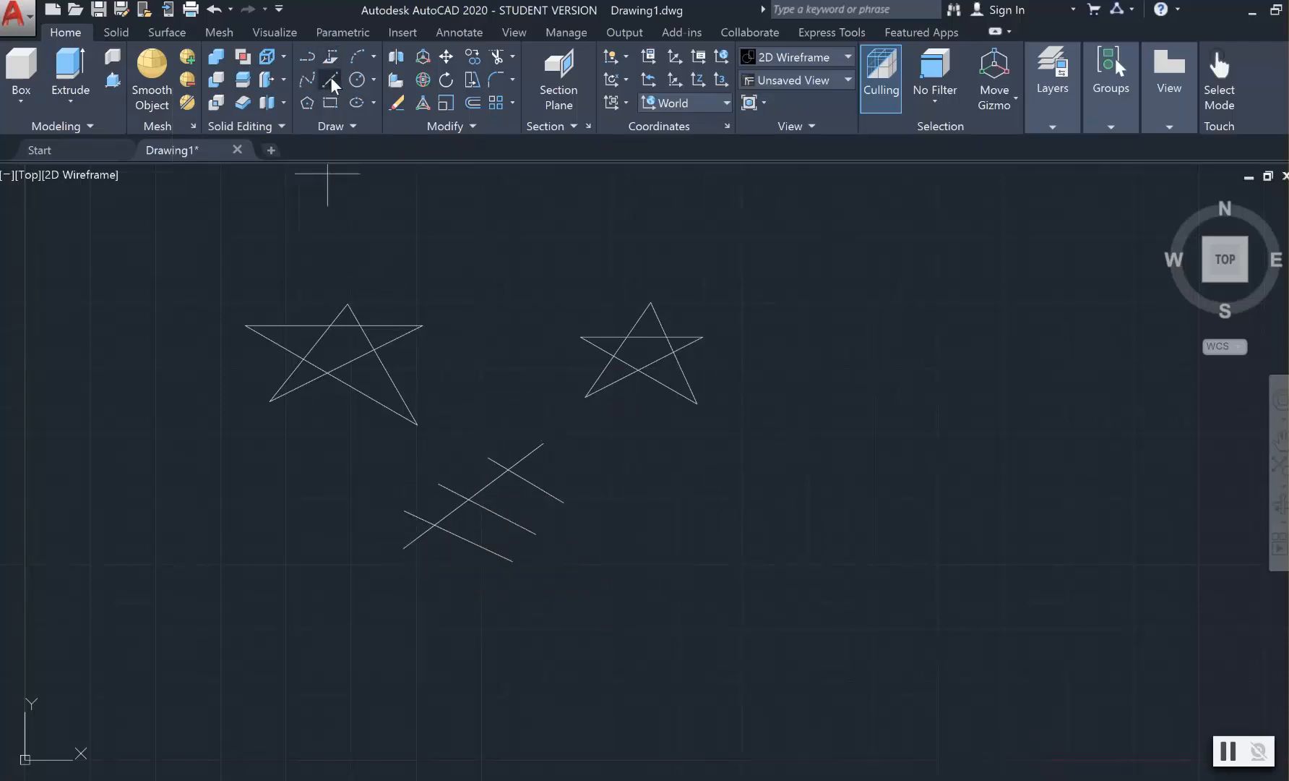
{"action": "left_click", "coordinate": [553, 462]}
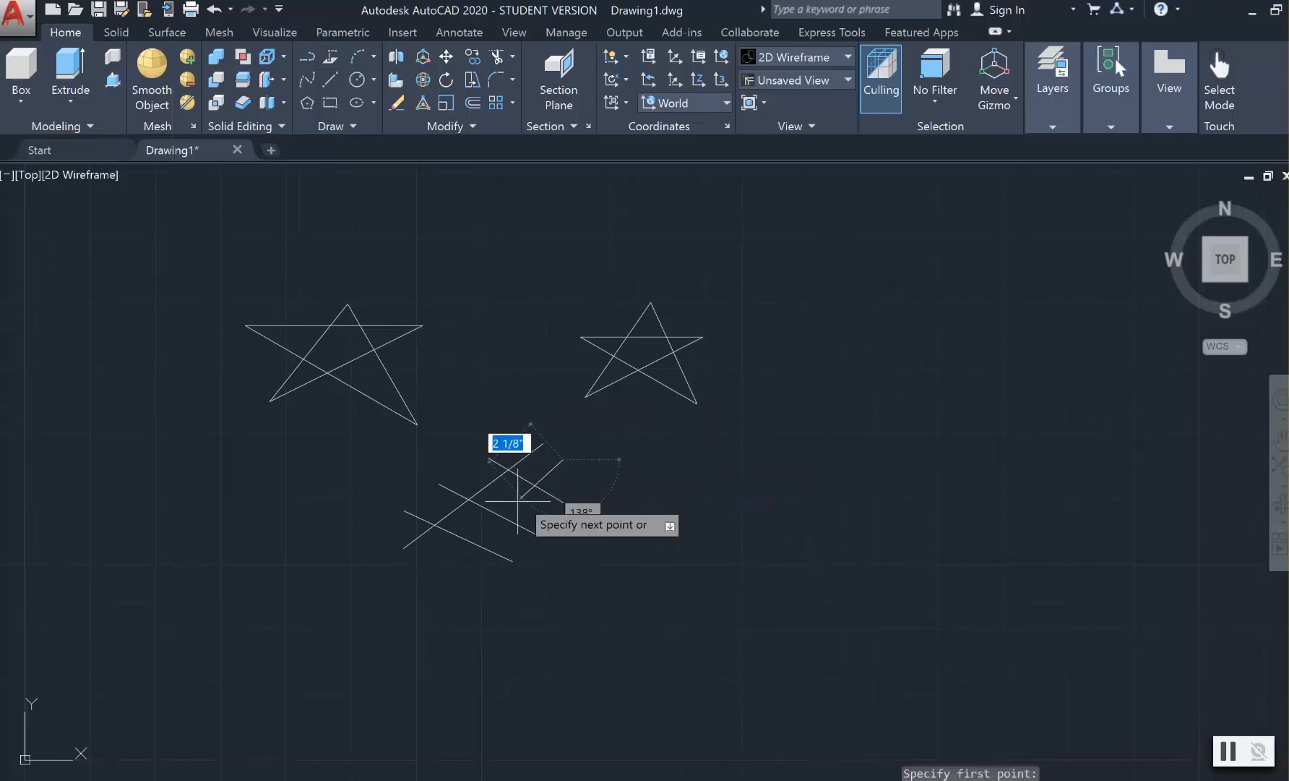
{"action": "left_click", "coordinate": [423, 573]}
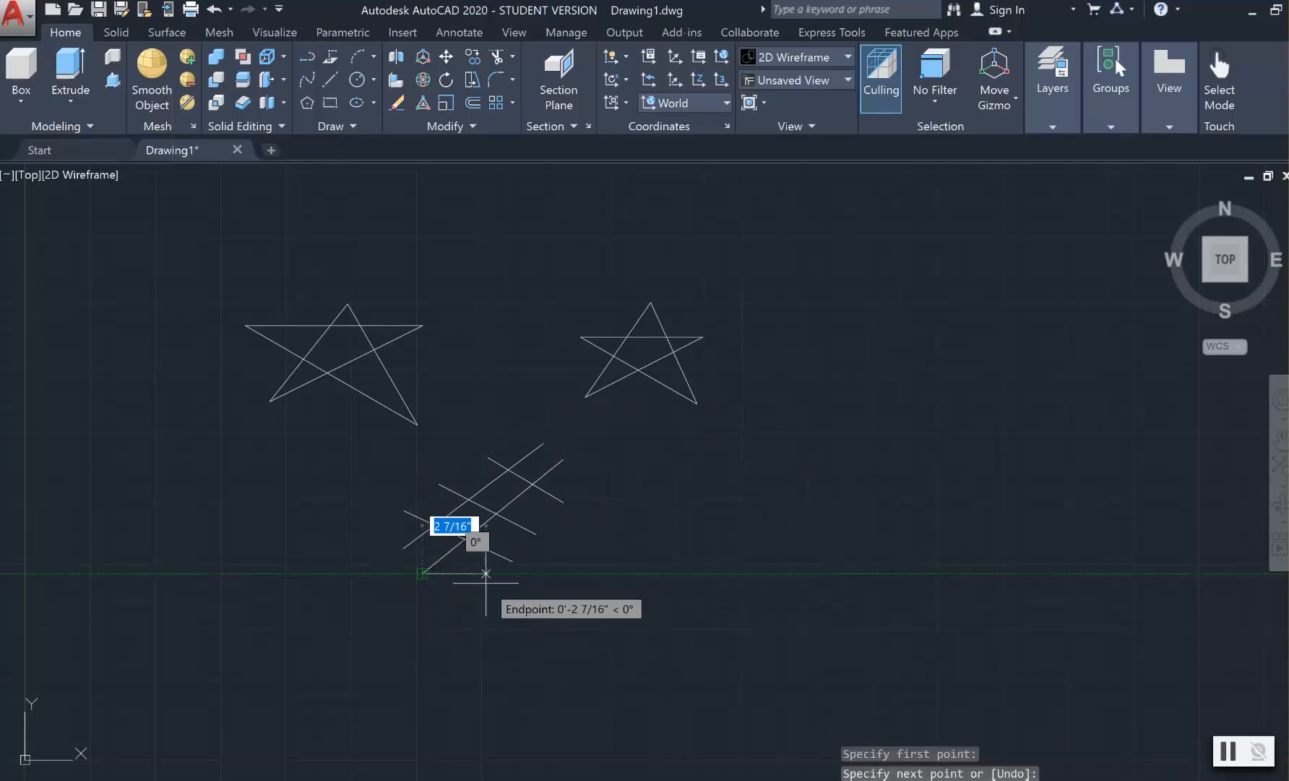
{"action": "key", "text": "Return"}
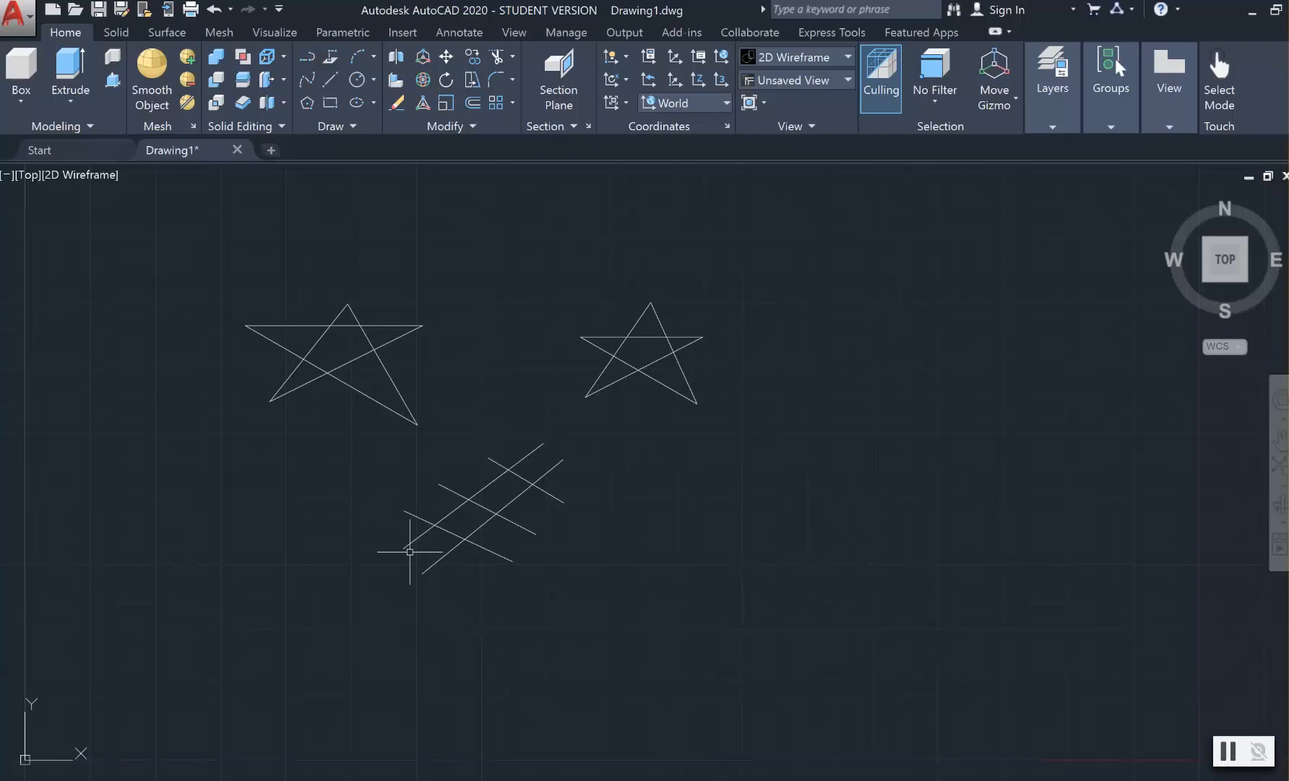
- Add a third parallel diagonal line below the other two, crossing the sloping lines to complete the crosshatch
{"action": "type", "text": "l"}
{"action": "key", "text": "Return"}
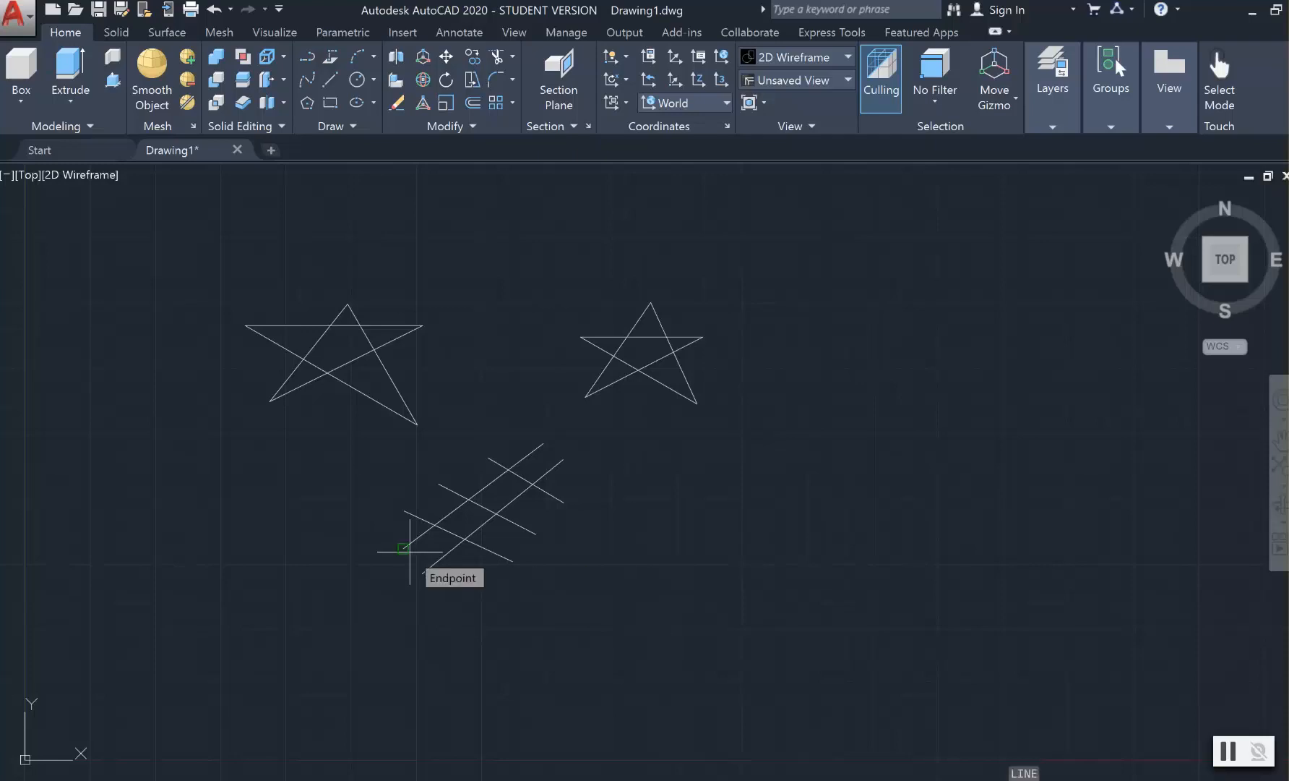
{"action": "left_click", "coordinate": [578, 477]}
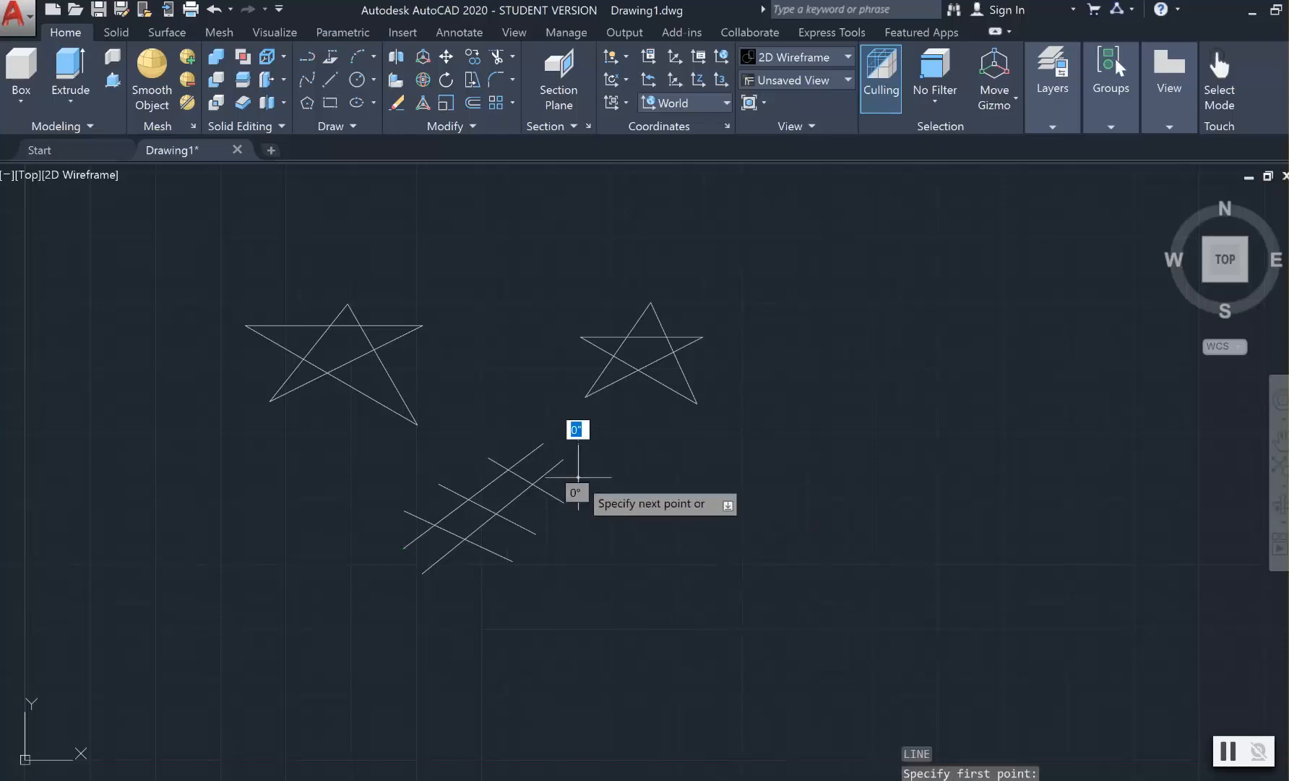
{"action": "left_click", "coordinate": [452, 586]}
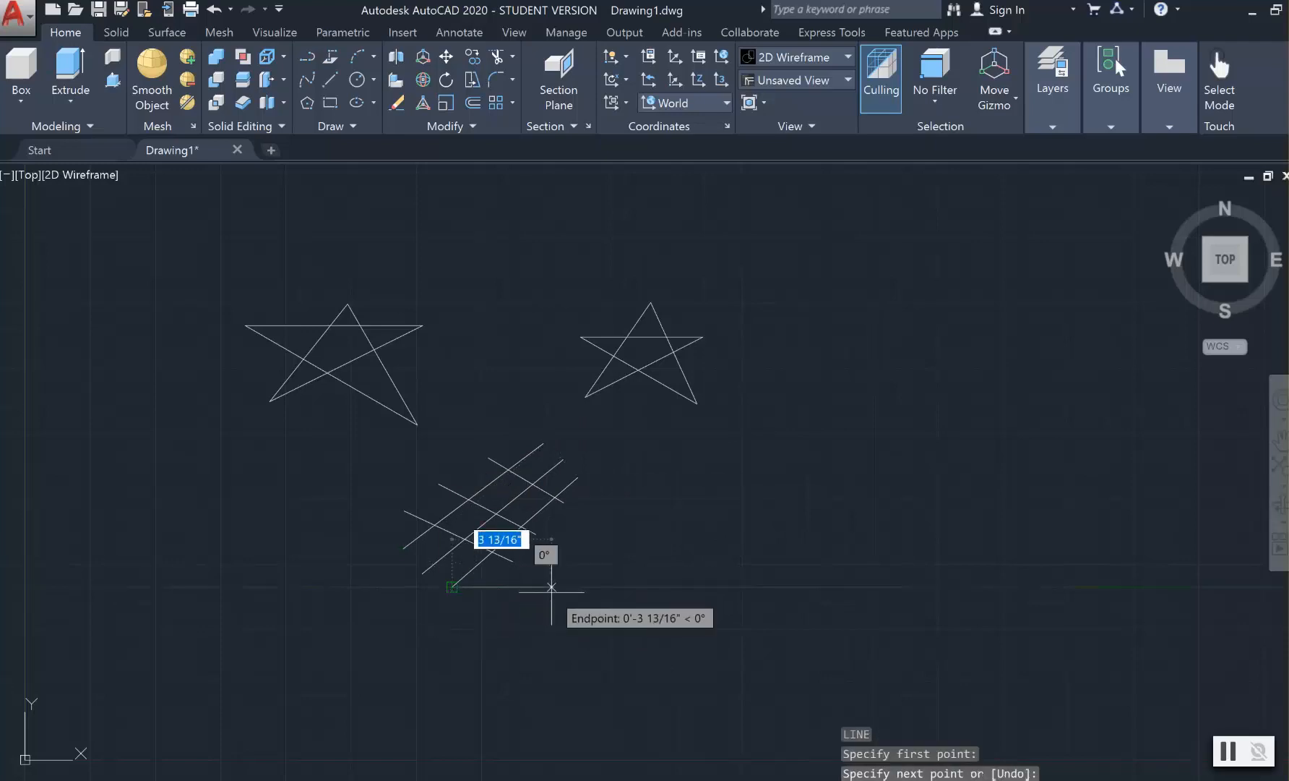
{"action": "key", "text": "Return"}
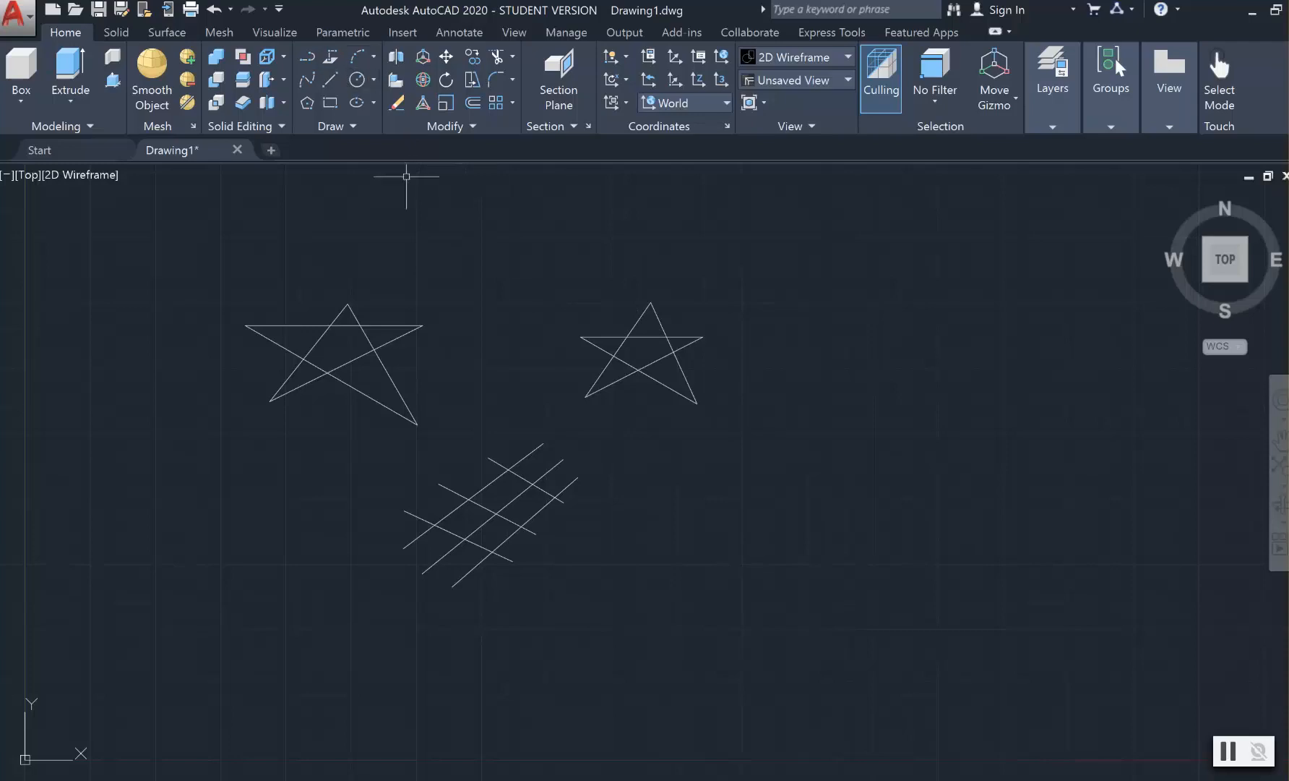
- Draw a large circle in the empty area to the right of and slightly below the second star
{"action": "left_click", "coordinate": [358, 80]}
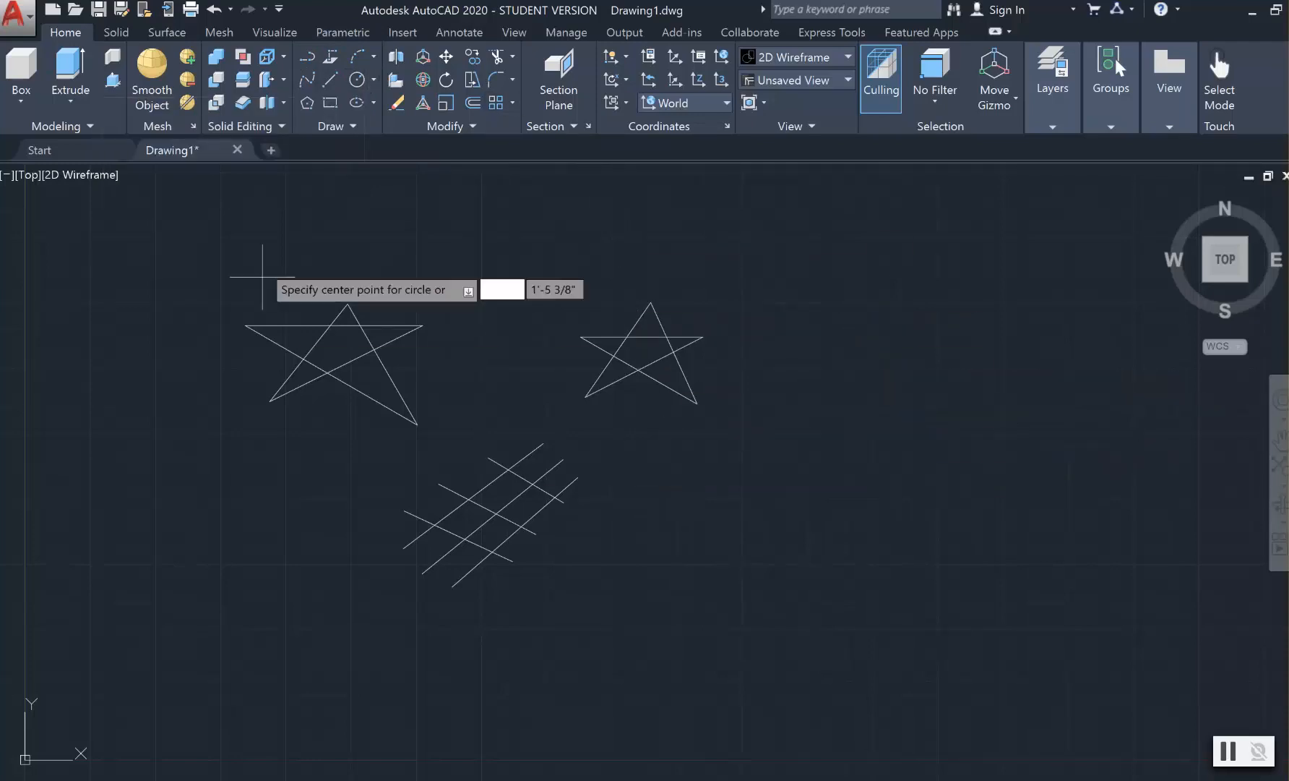
{"action": "left_click", "coordinate": [850, 444]}
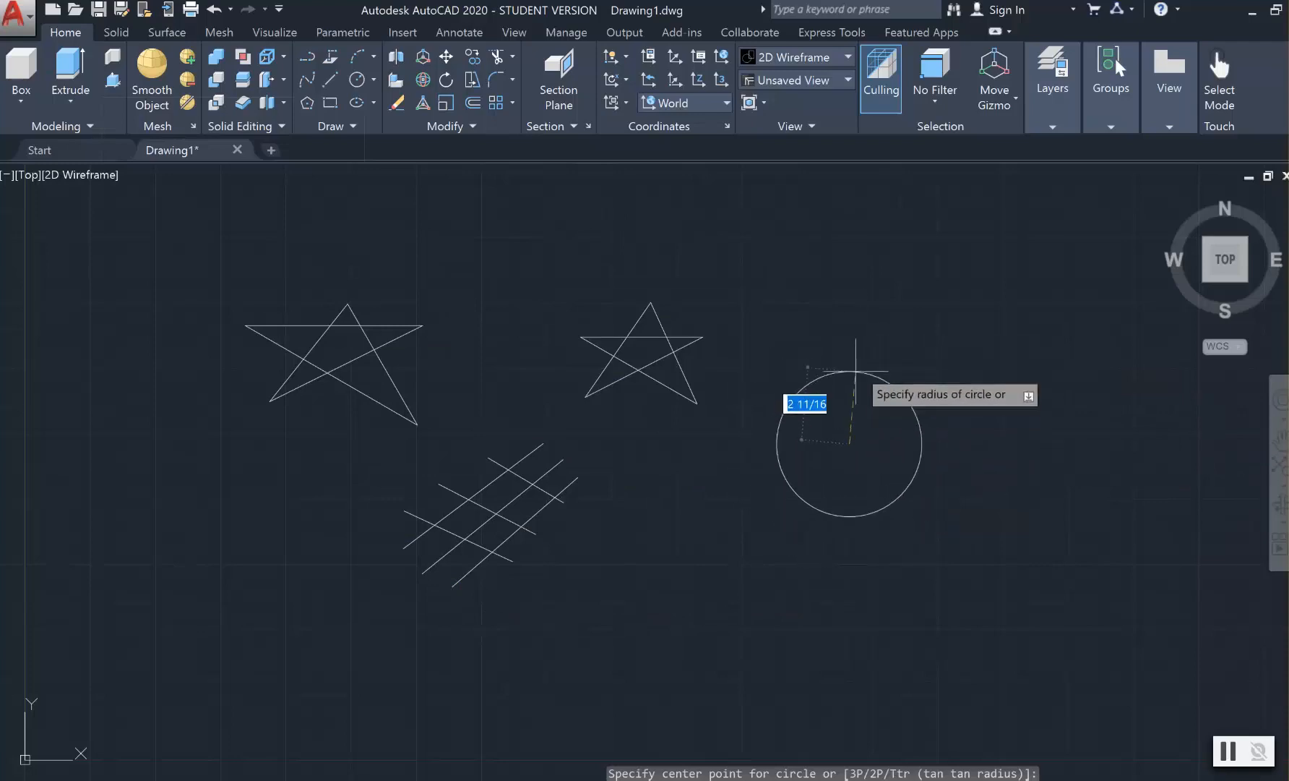
{"action": "left_click", "coordinate": [858, 365]}
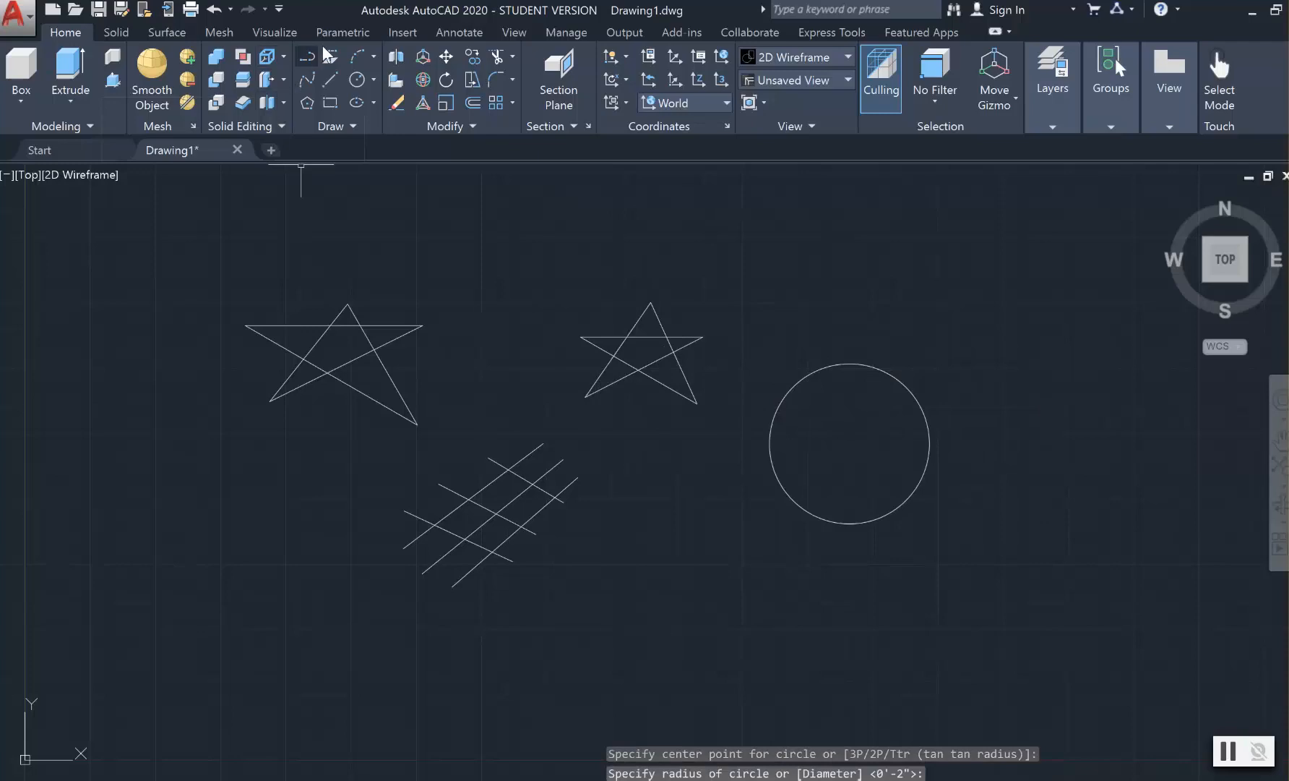
- Draw a smaller circle with a radius of about 1 13/16" to the right of the large circle
{"action": "left_click", "coordinate": [360, 80]}
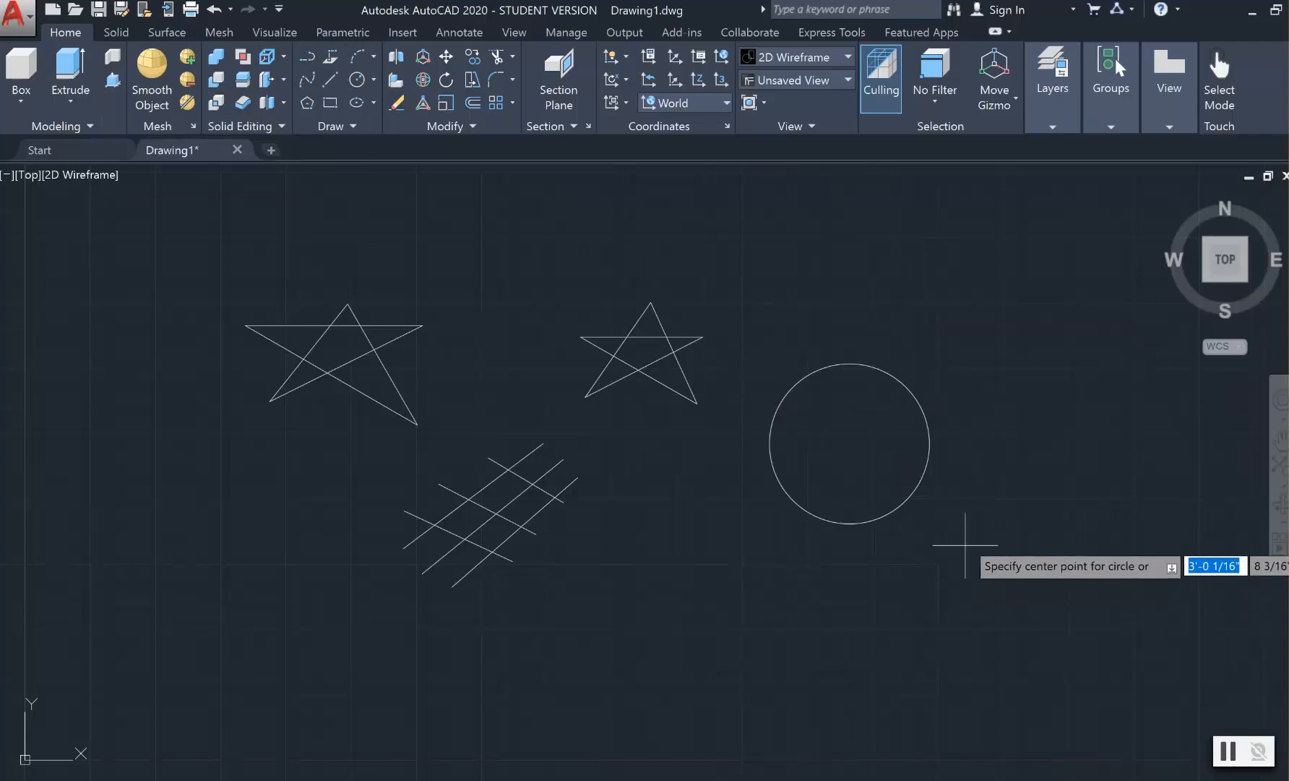
{"action": "left_click", "coordinate": [1040, 471]}
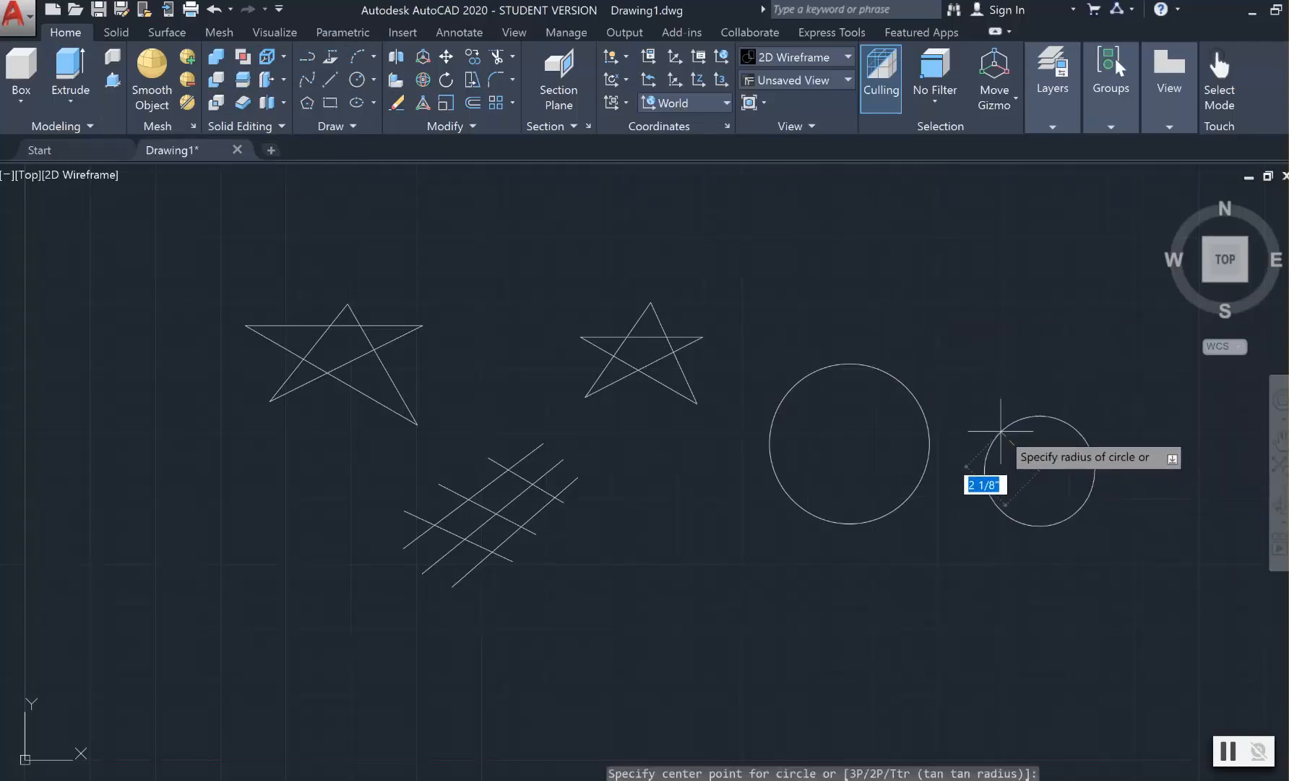
{"action": "left_click", "coordinate": [1008, 432]}
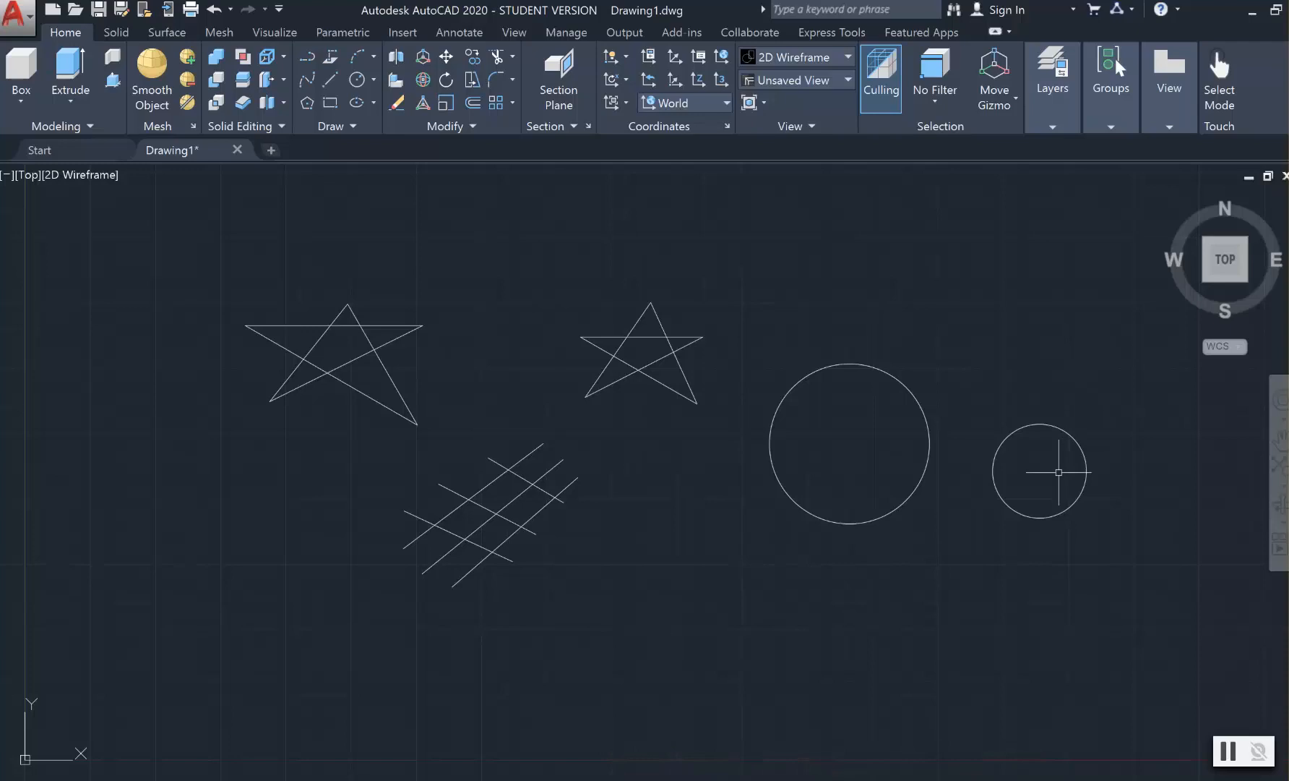
- Draw a third circle with a radius of about 1 3/16" below and to the right of the second circle
{"action": "type", "text": "c"}
{"action": "key", "text": "Return"}
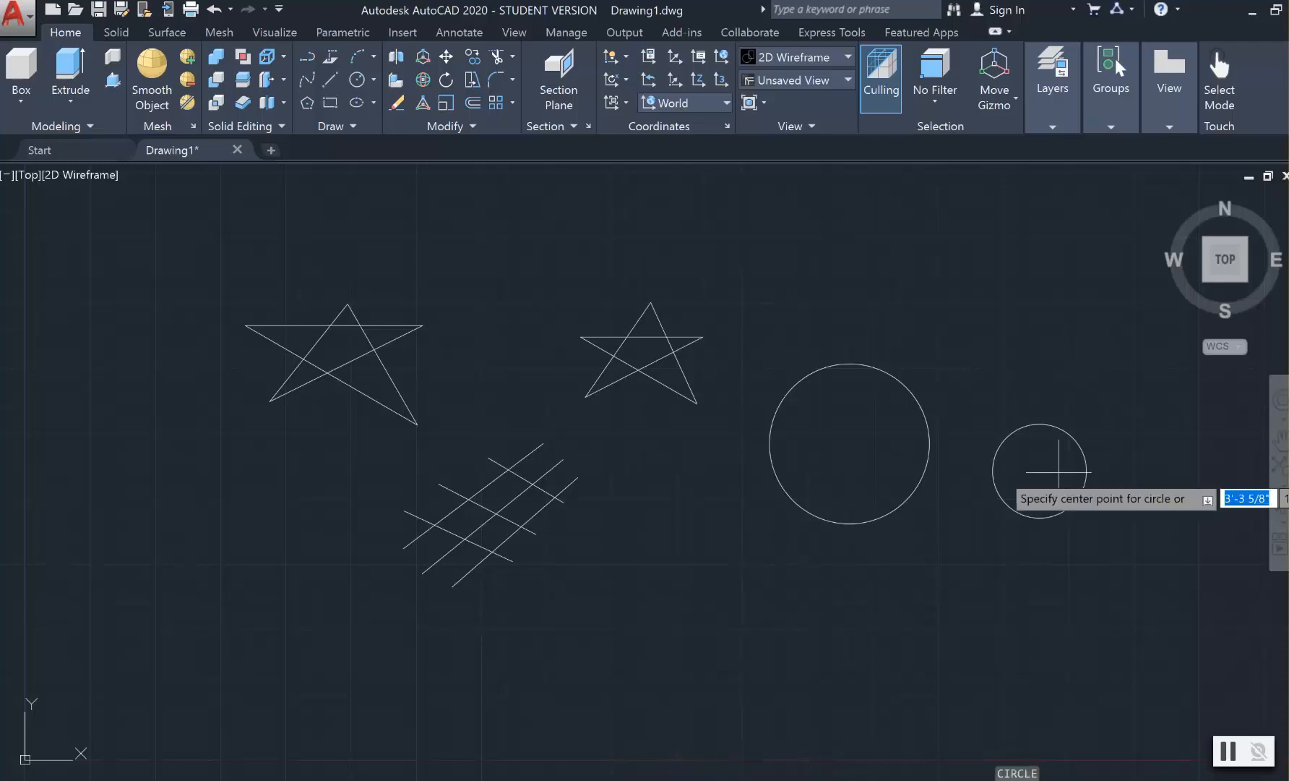
{"action": "left_click", "coordinate": [1136, 562]}
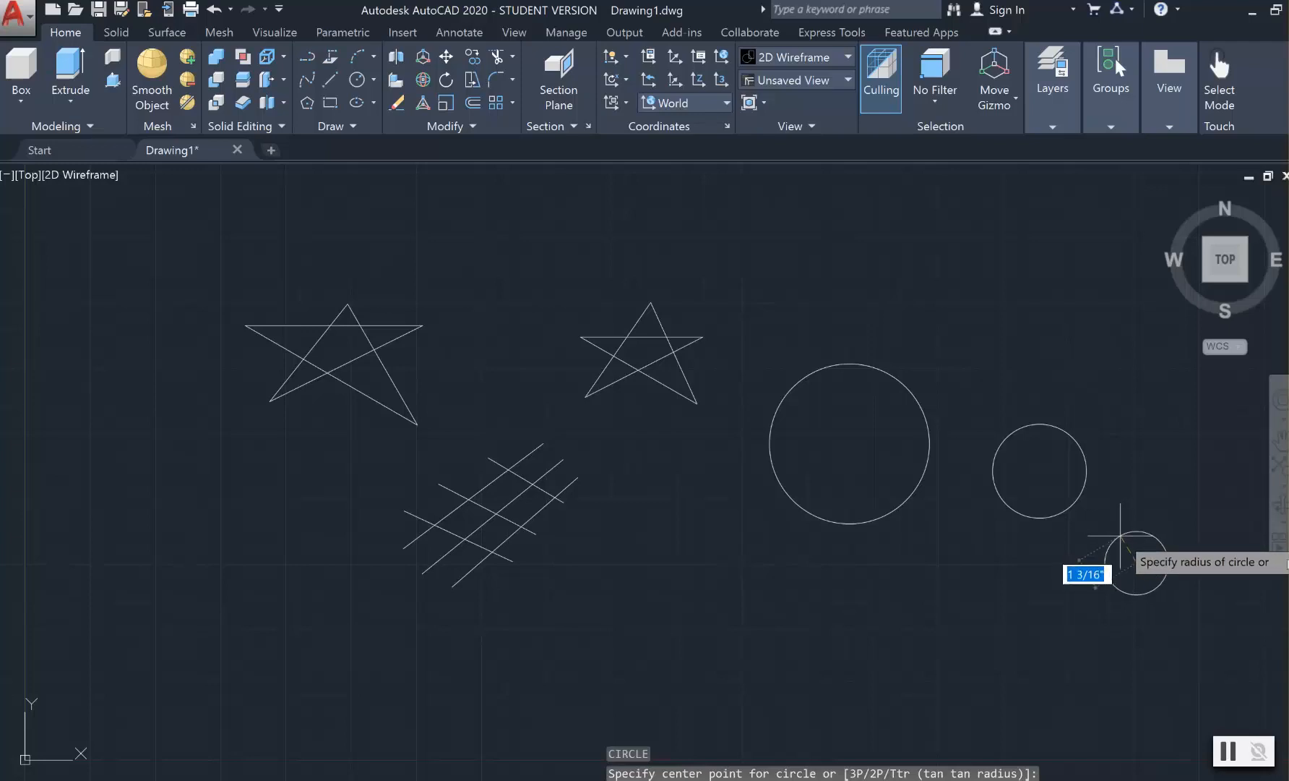
{"action": "left_click", "coordinate": [1120, 535]}
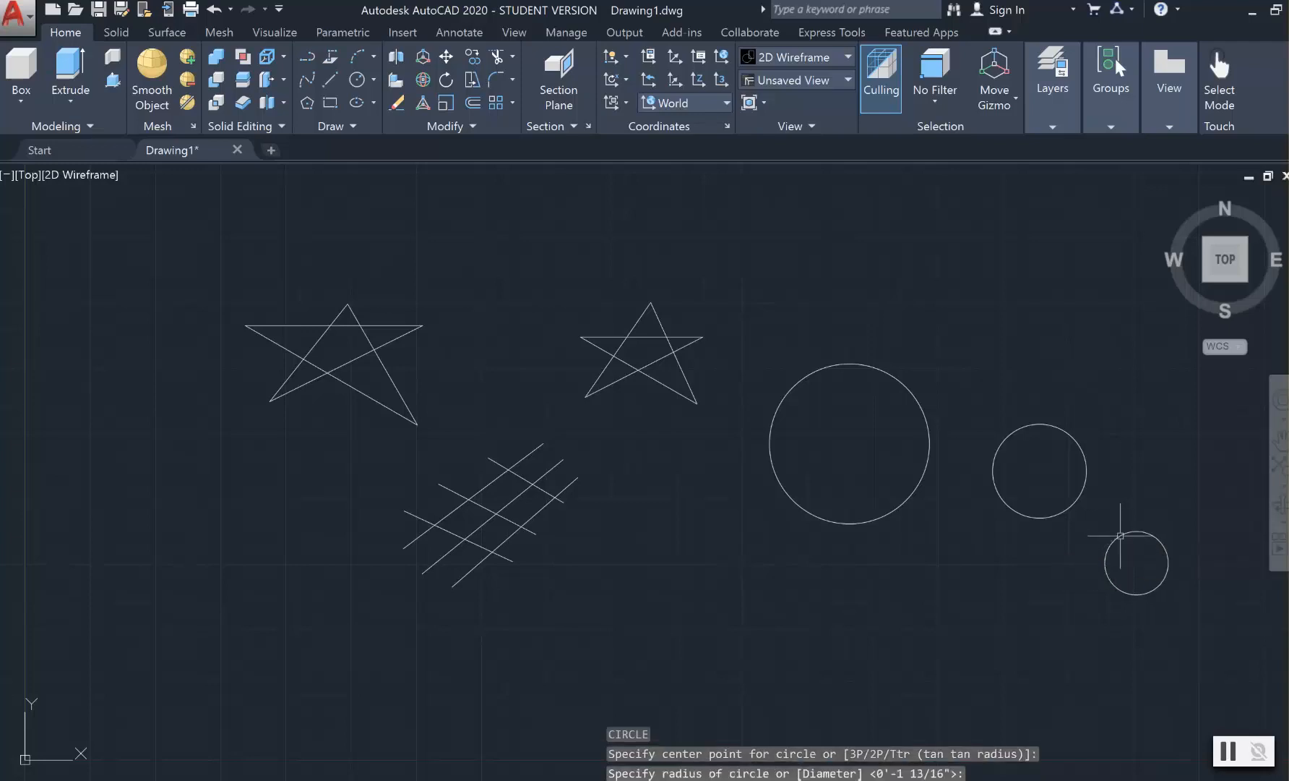